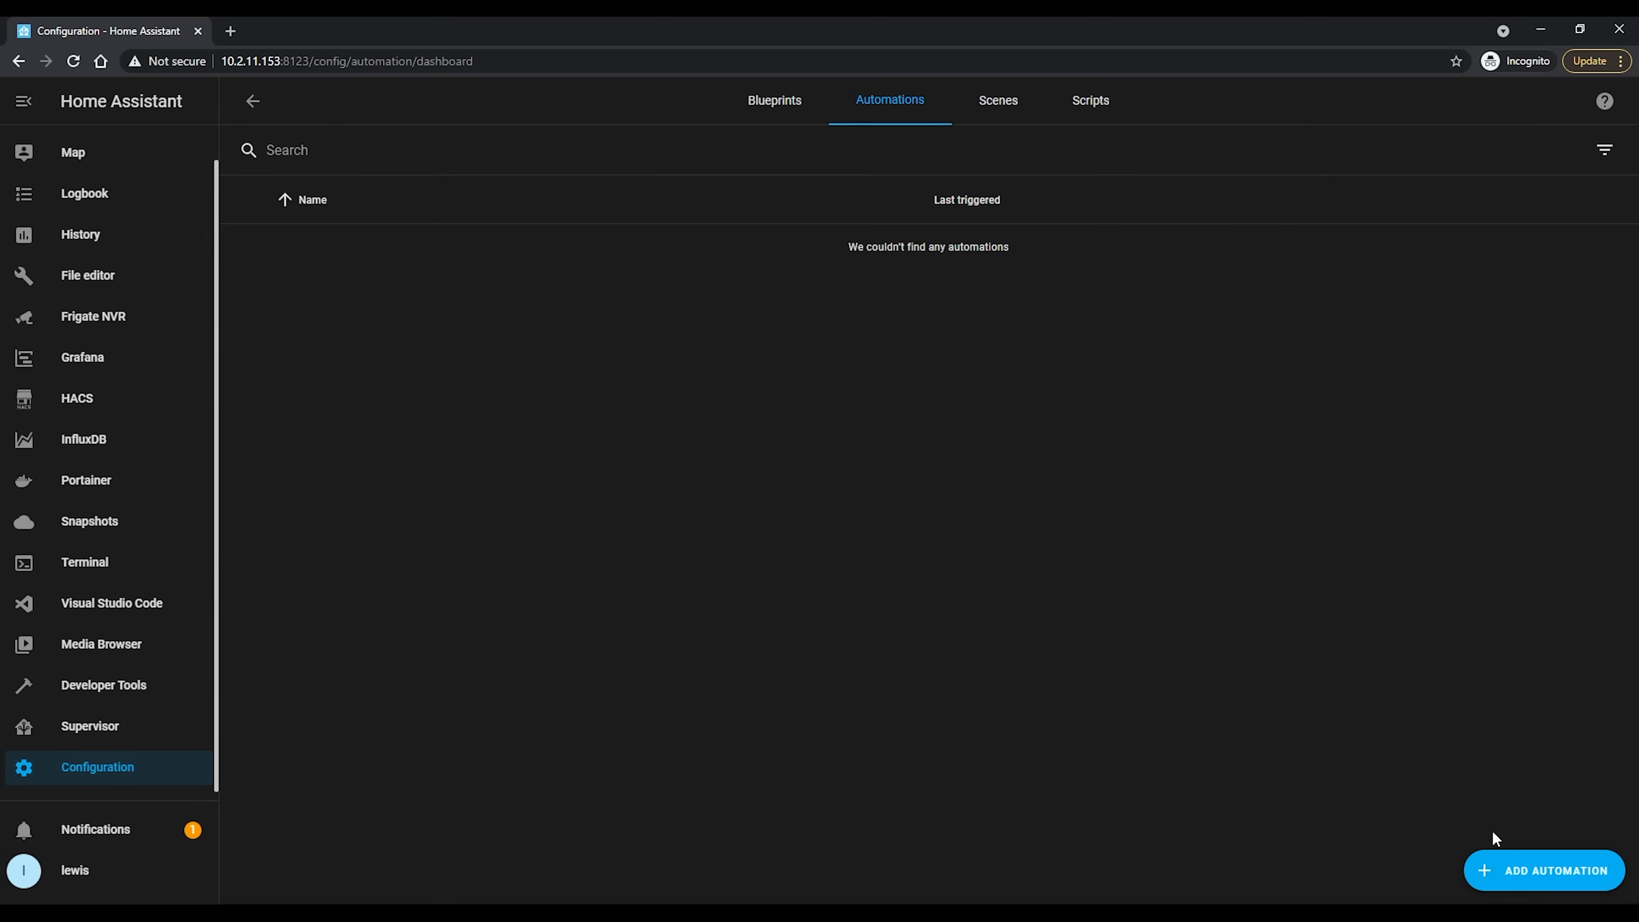
Create an empty automation and name it "Alarm notification"
click(1509, 872)
click(951, 645)
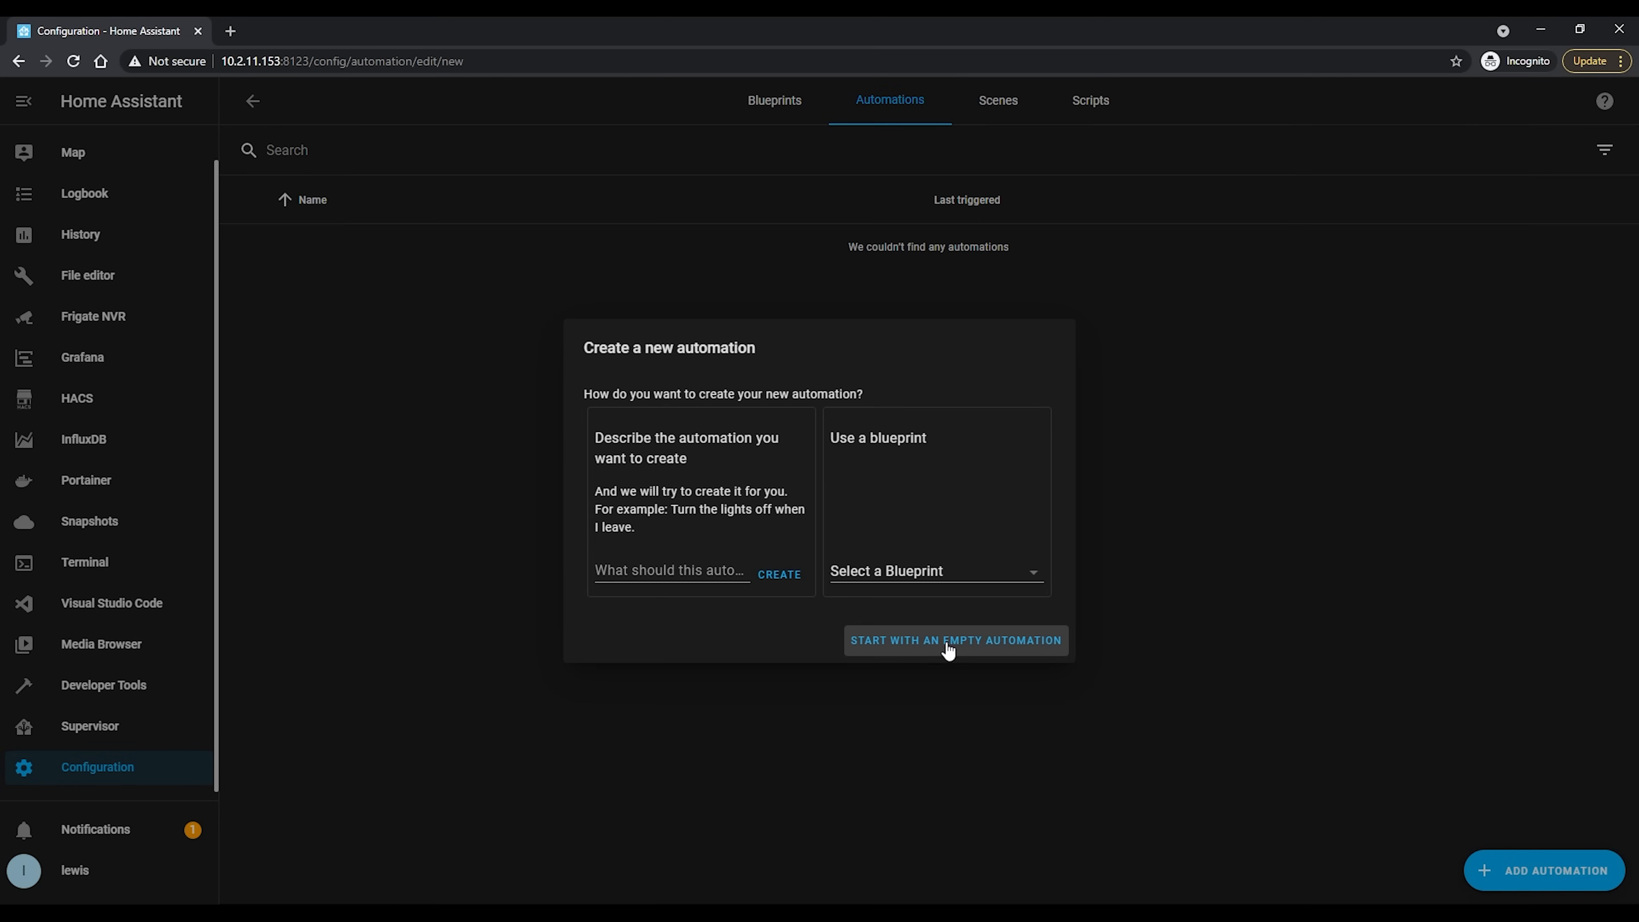
drag(621, 296, 480, 291)
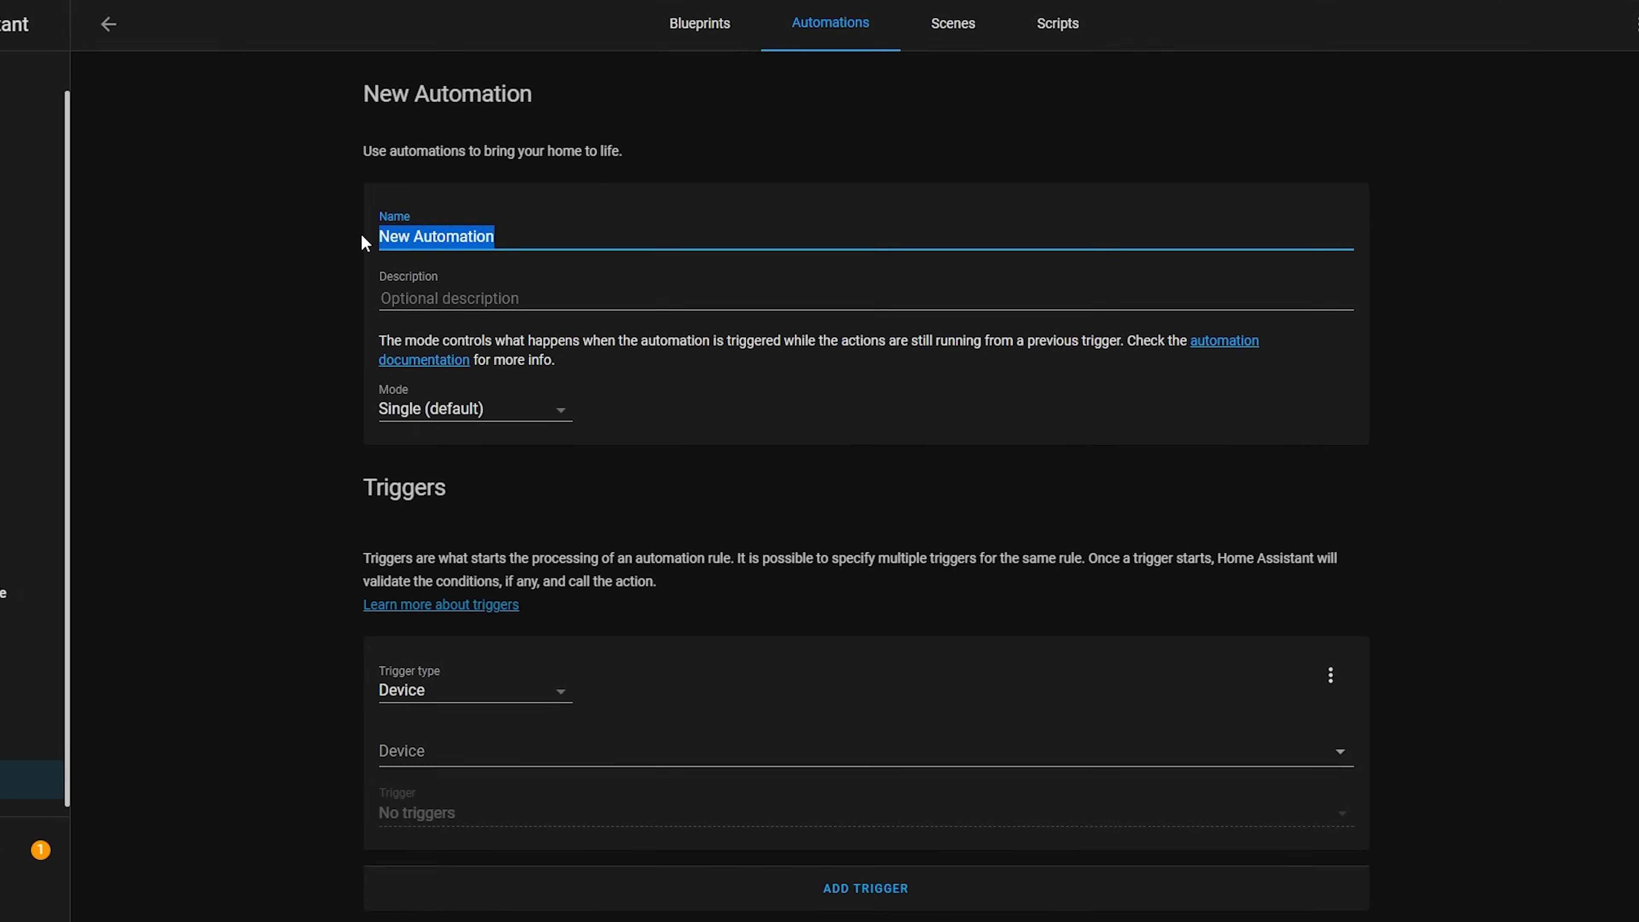
key(BackSpace)
text(Alarm notification)
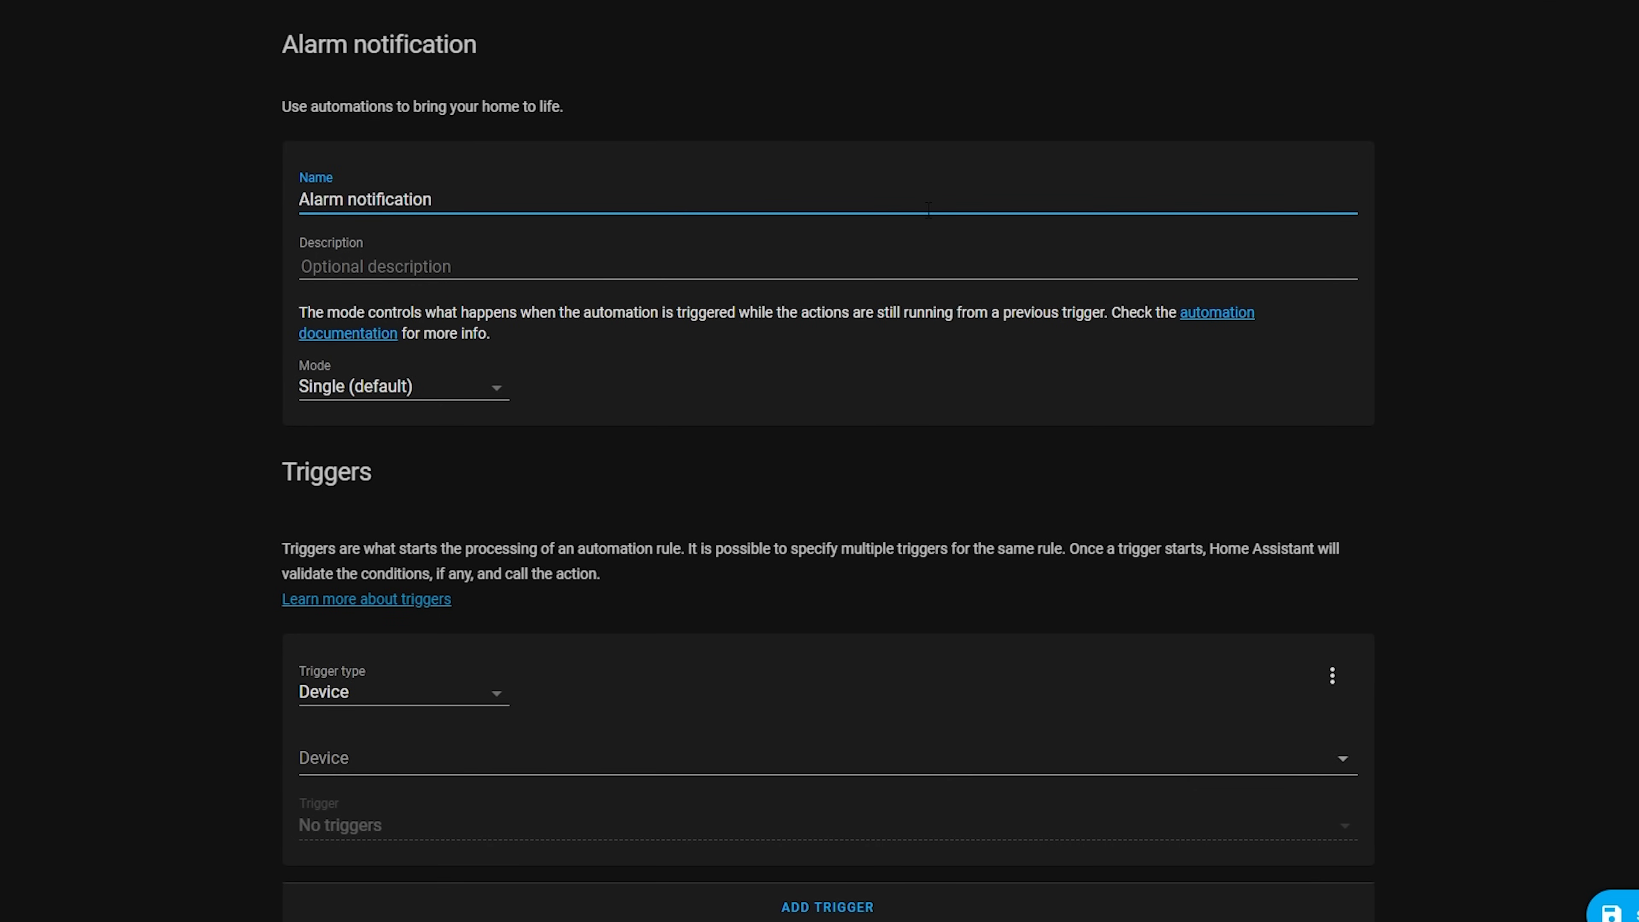
Set up a State trigger for alarm_control_panel.ha_alarm with the To state "triggered"
scroll(918, 445, down, 4)
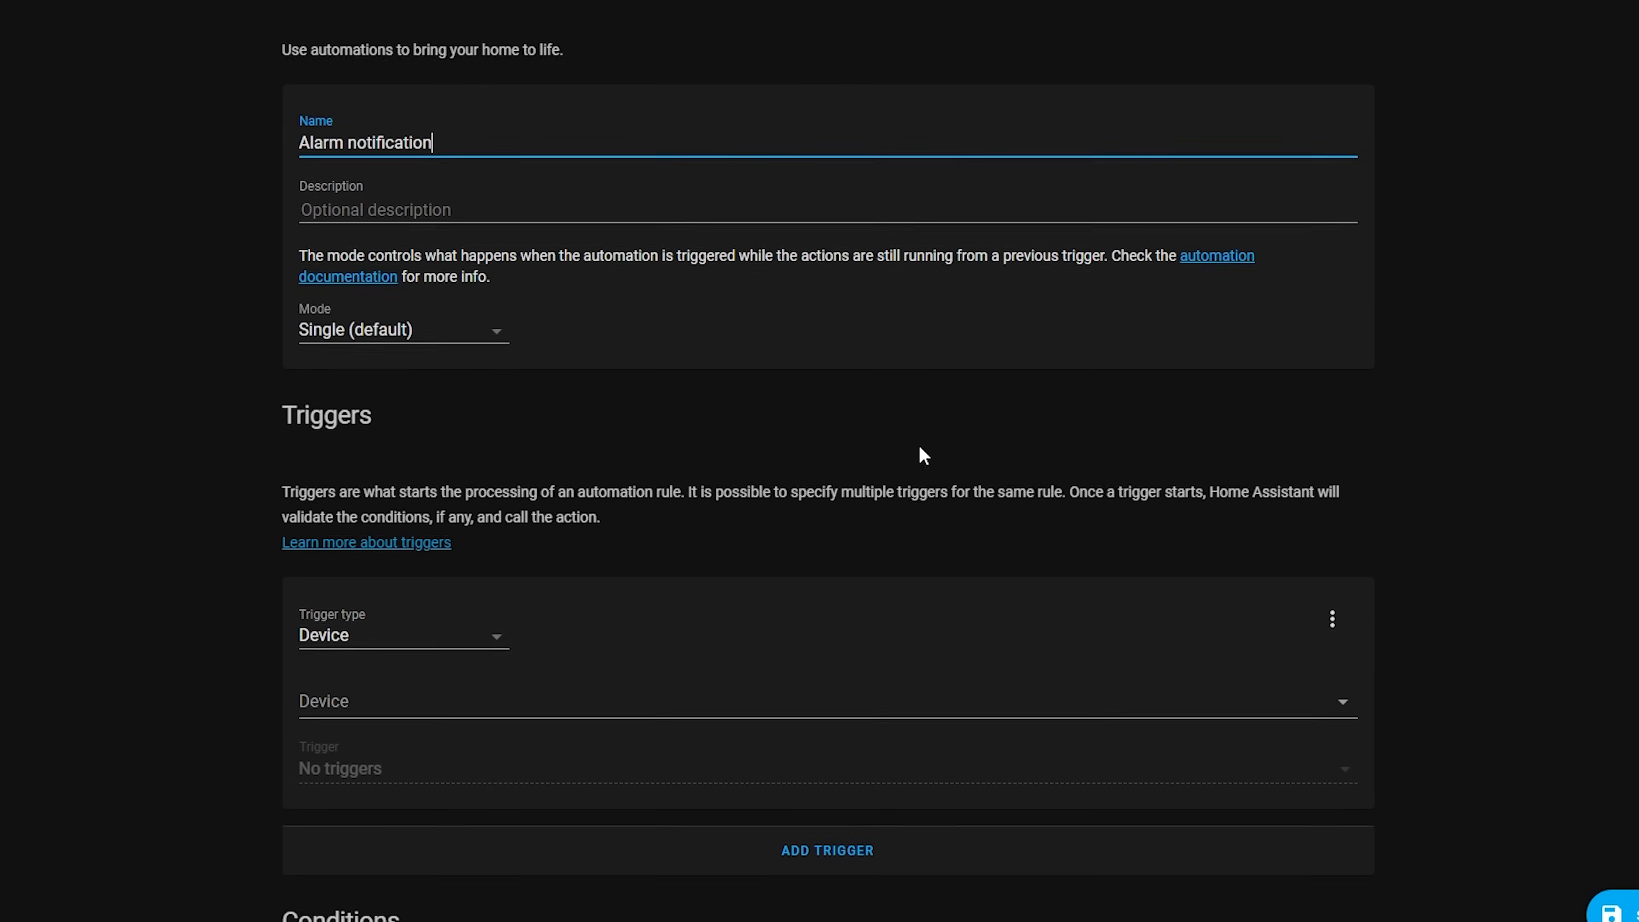
click(420, 456)
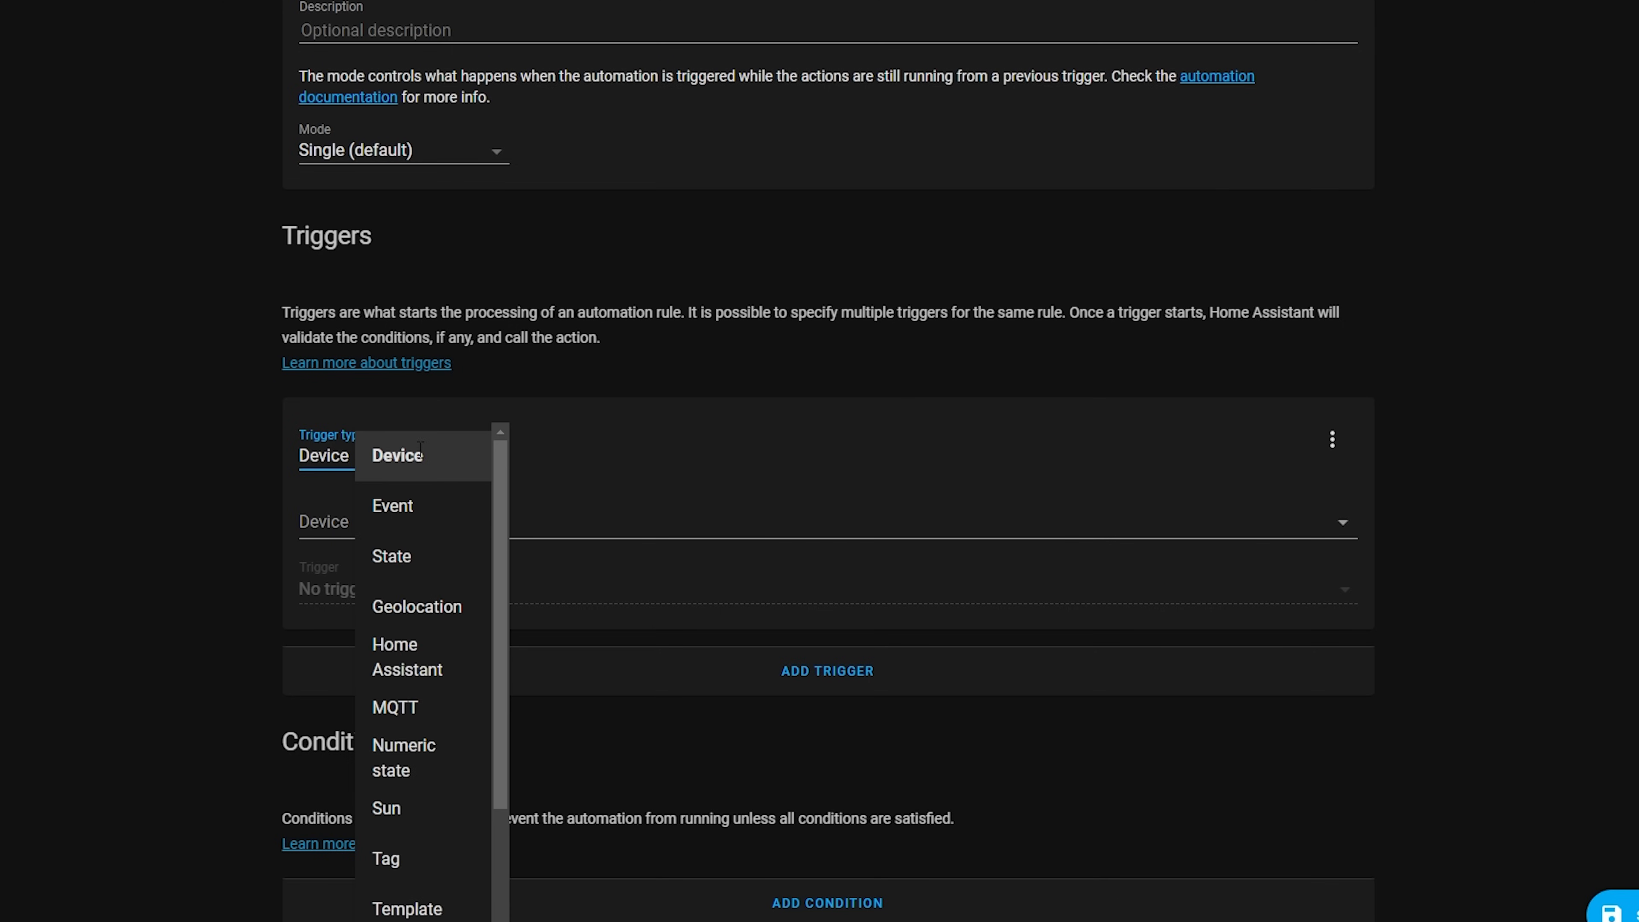
click(418, 561)
click(397, 520)
text(alarm)
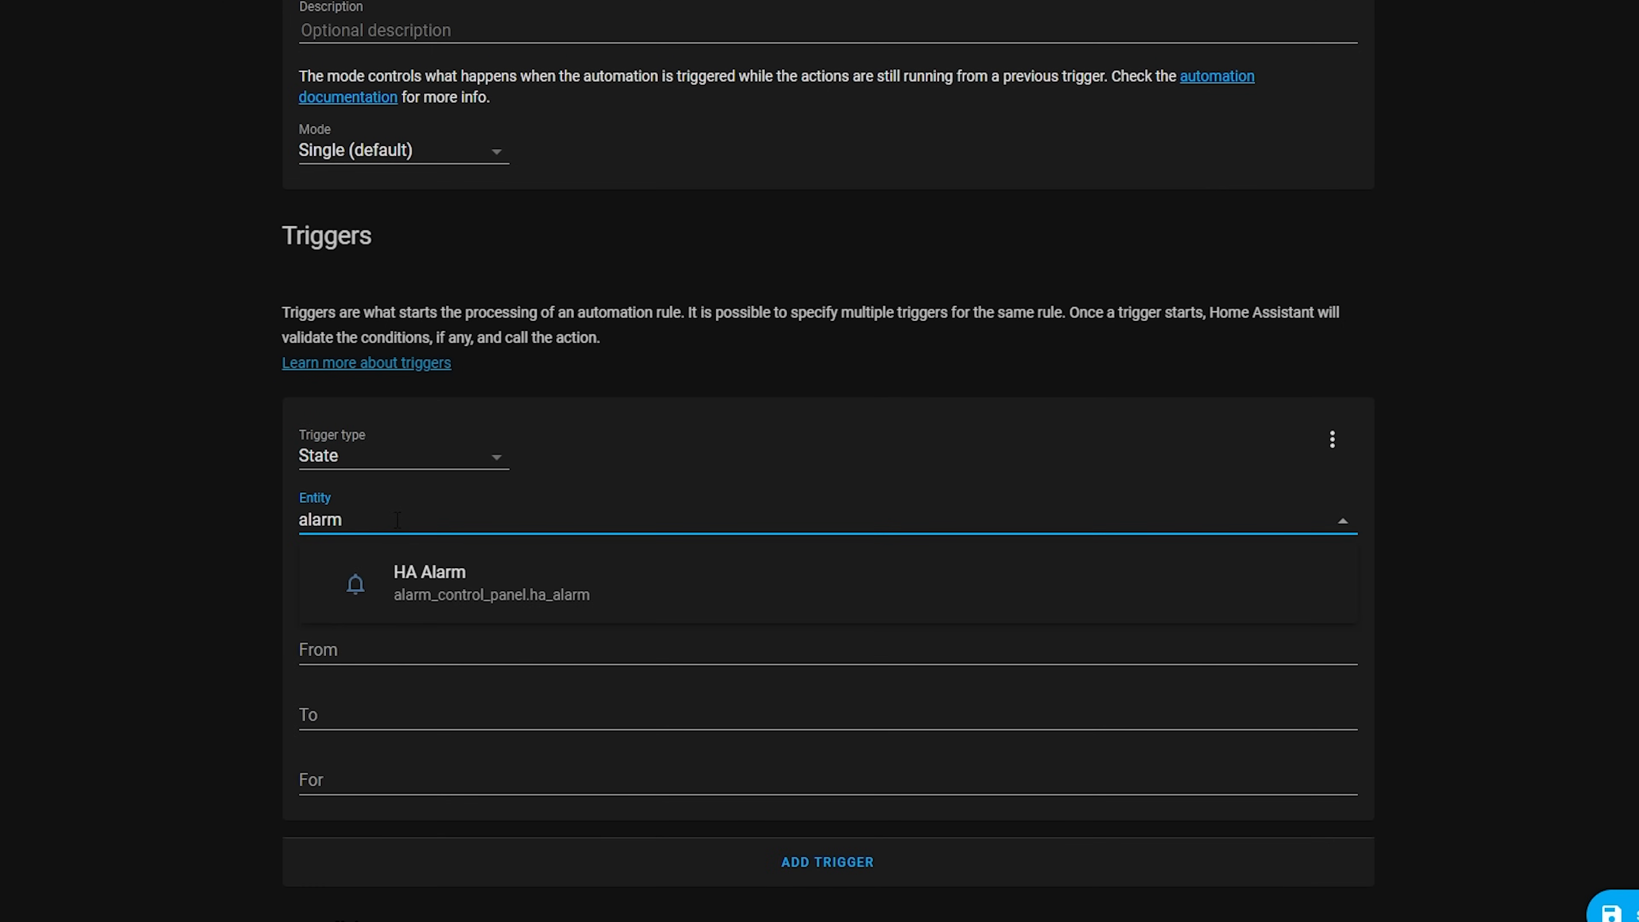
click(662, 594)
click(454, 712)
text(trigge)
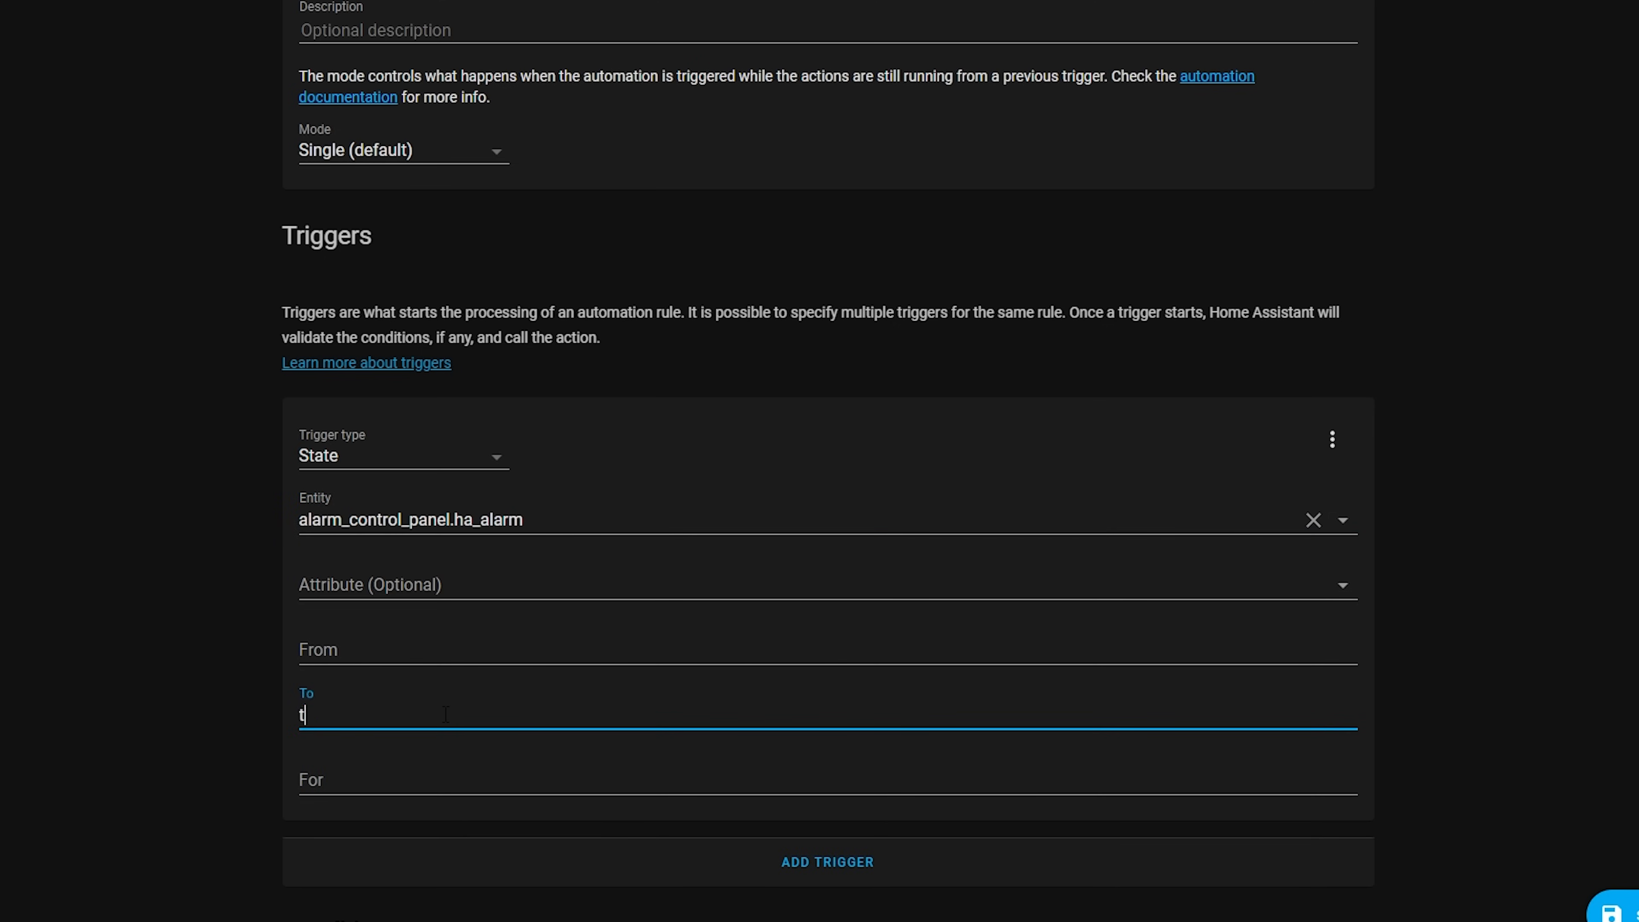
click(1504, 636)
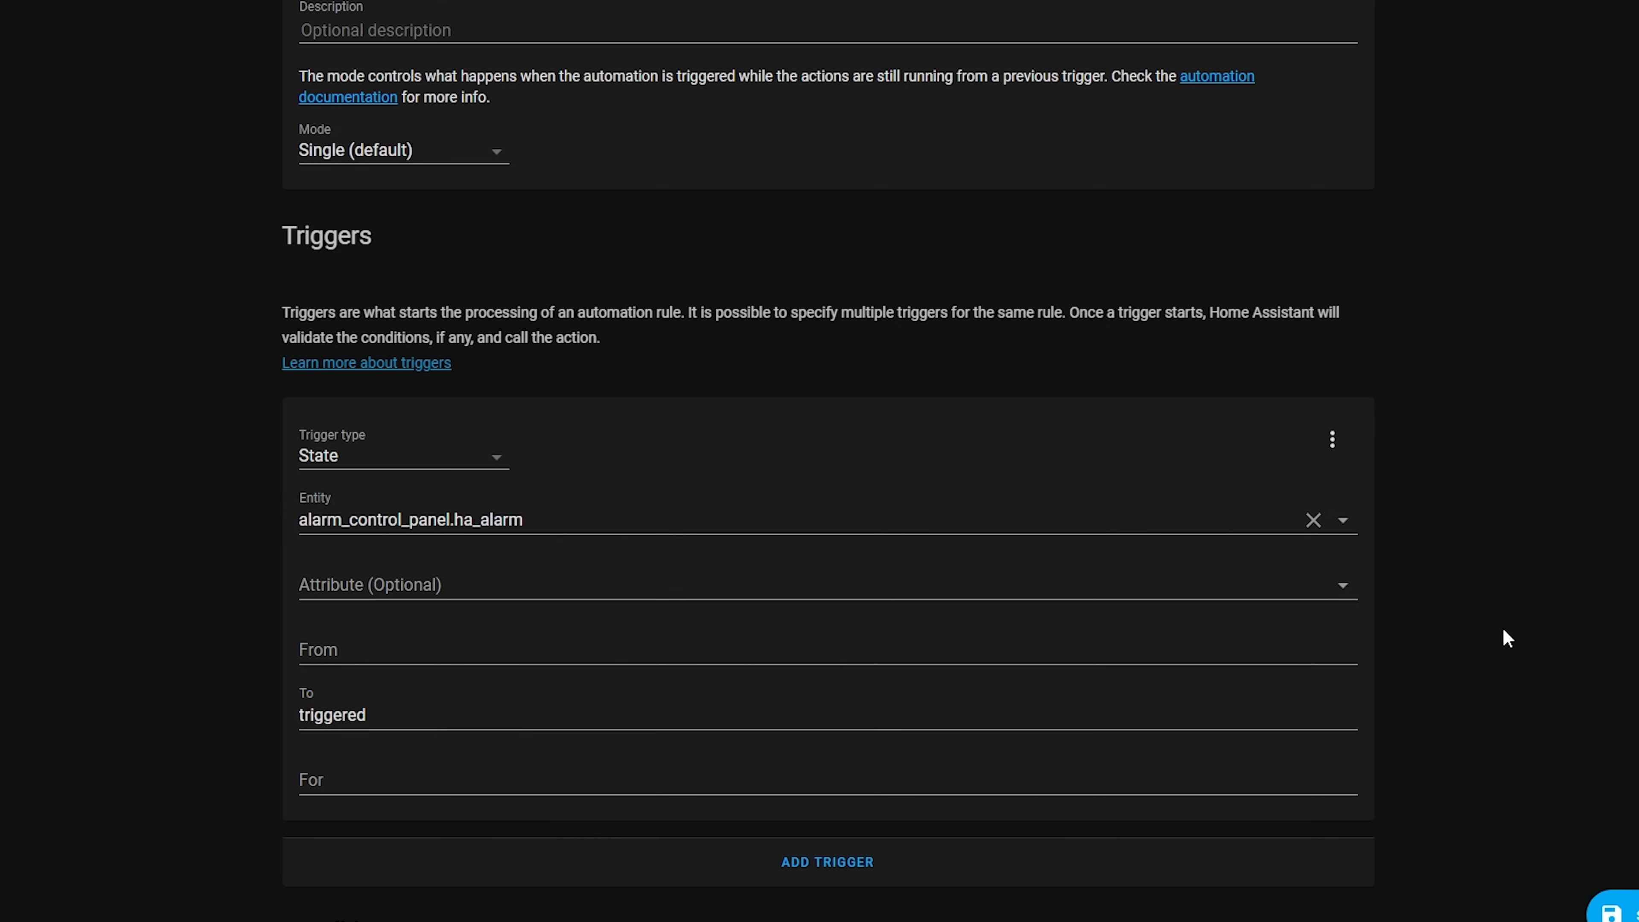
Set the action to Call service with the service "Notifications: Send a notification with notify"
scroll(1503, 637, down, 10)
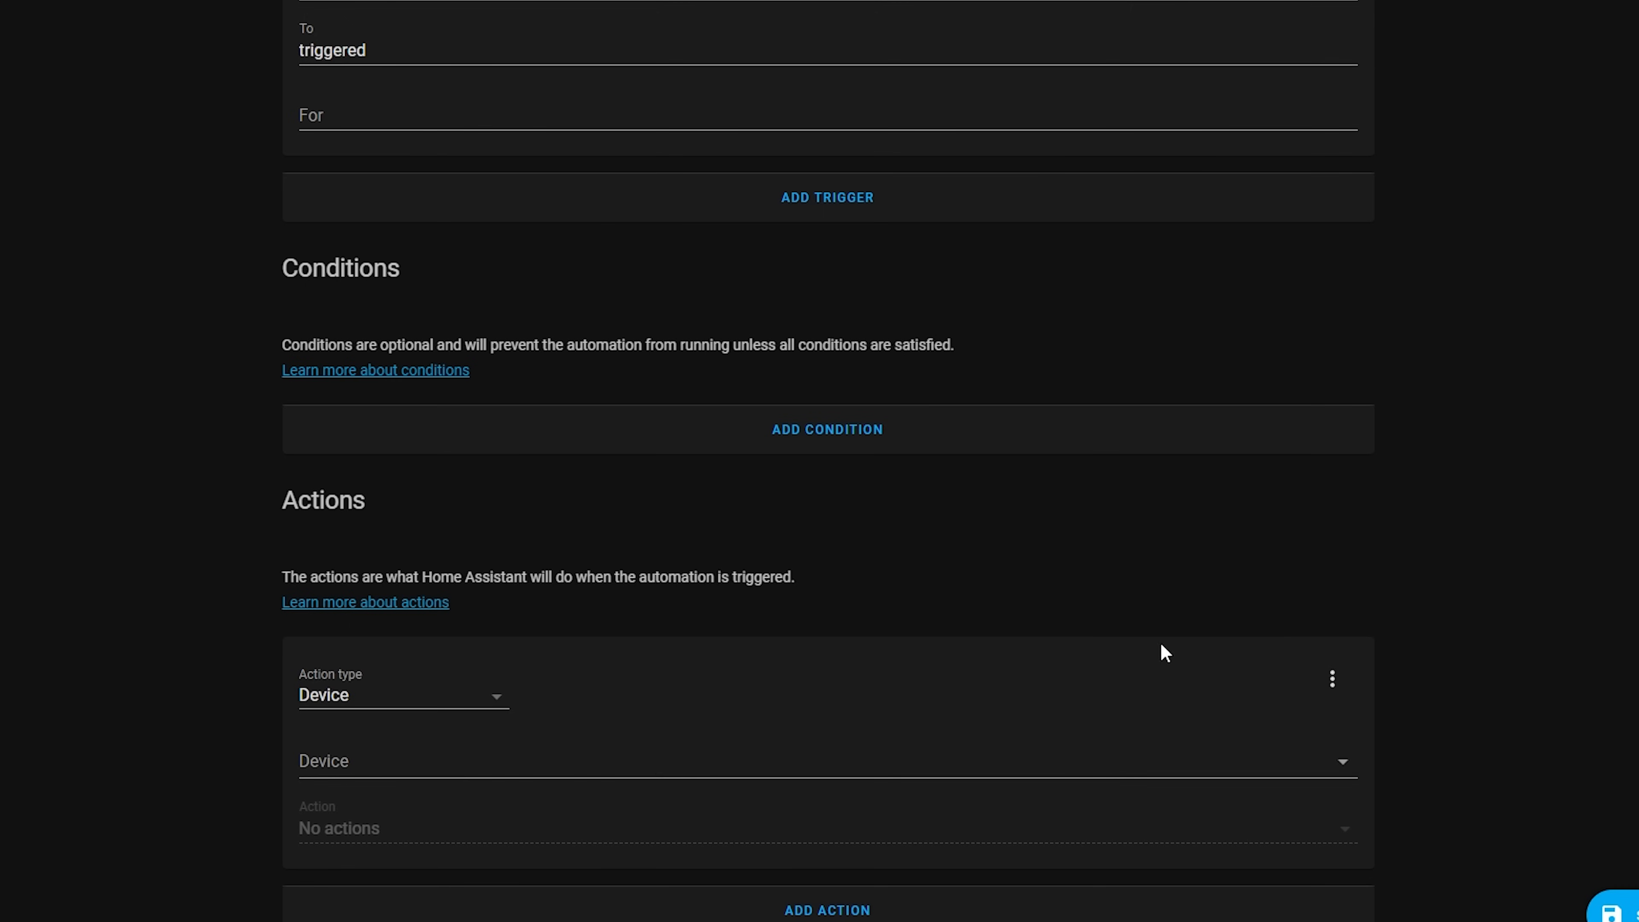
click(365, 698)
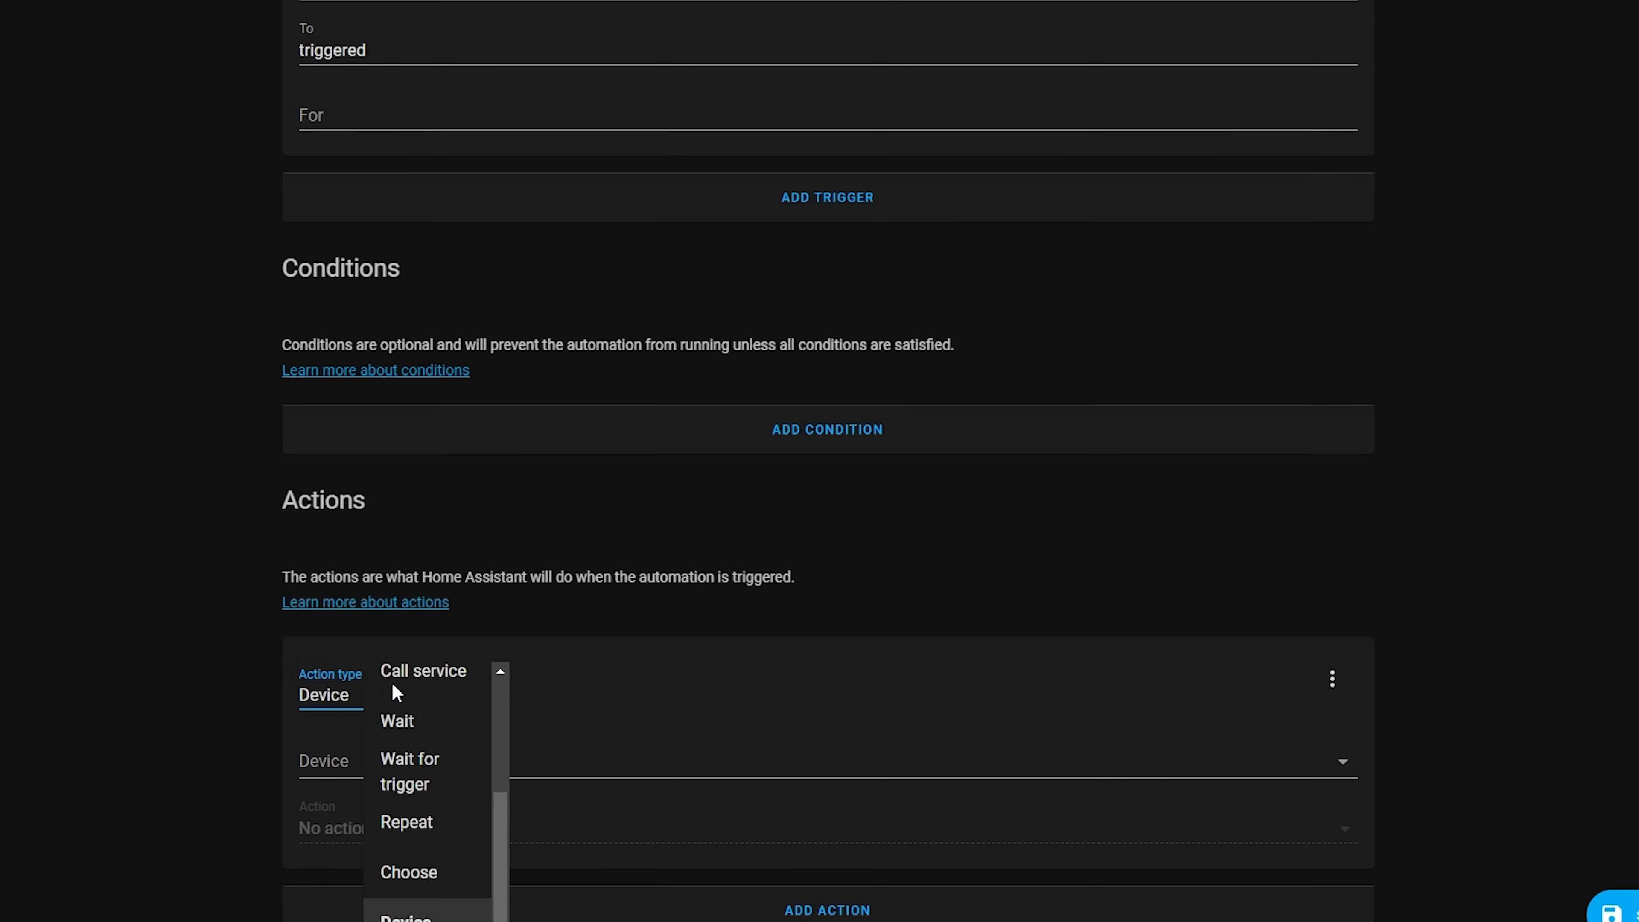
click(453, 674)
click(457, 790)
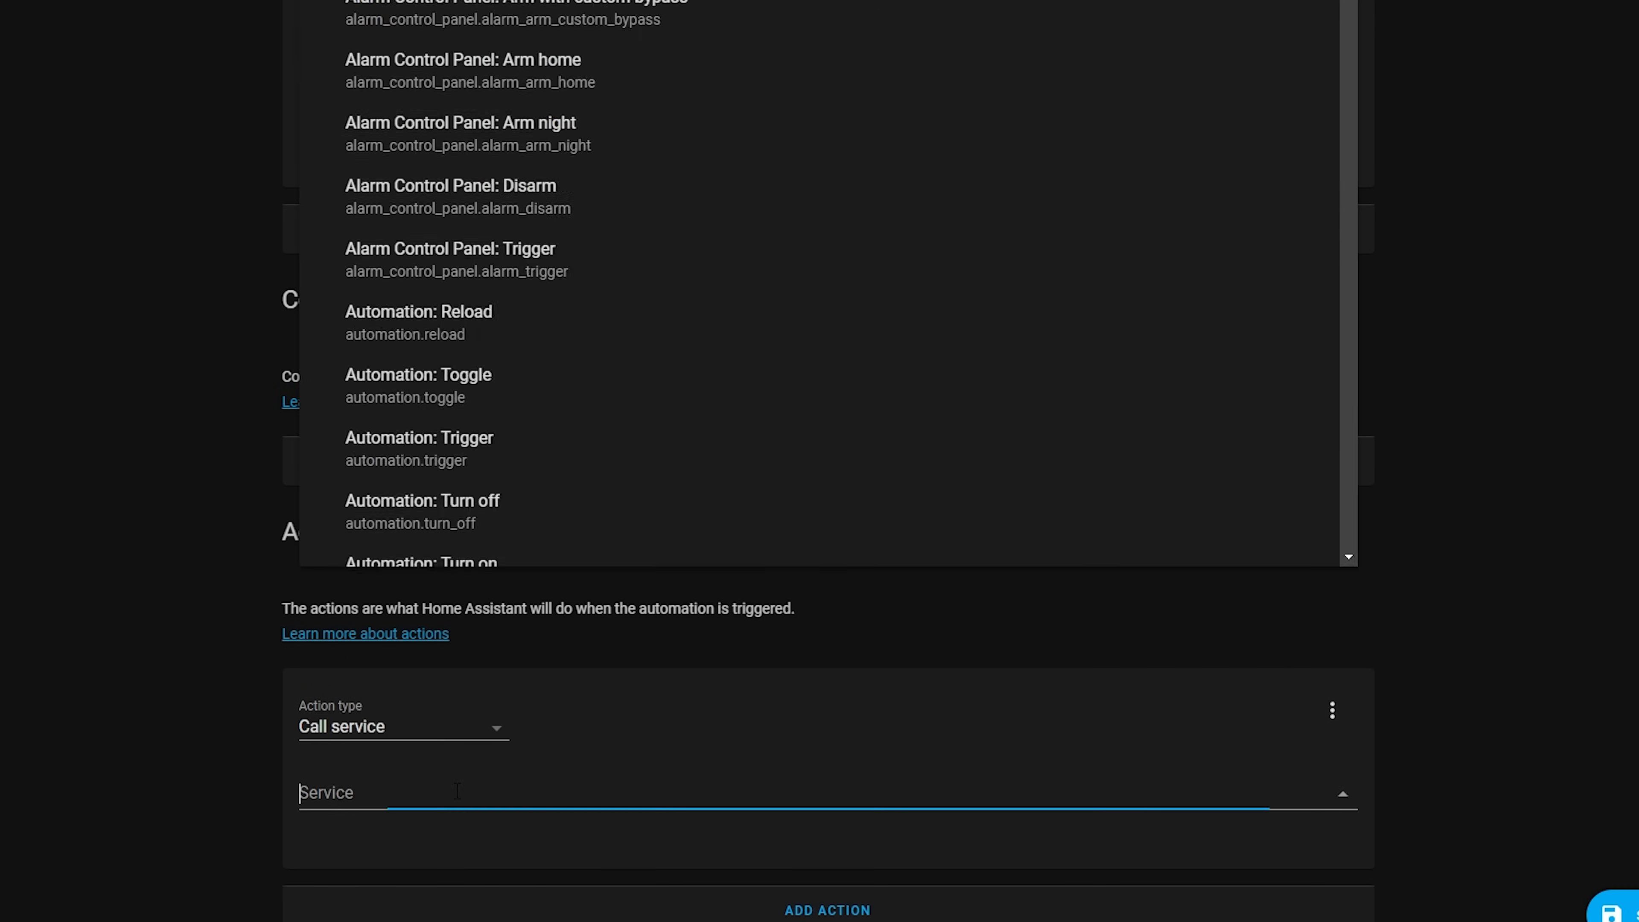
text(notif)
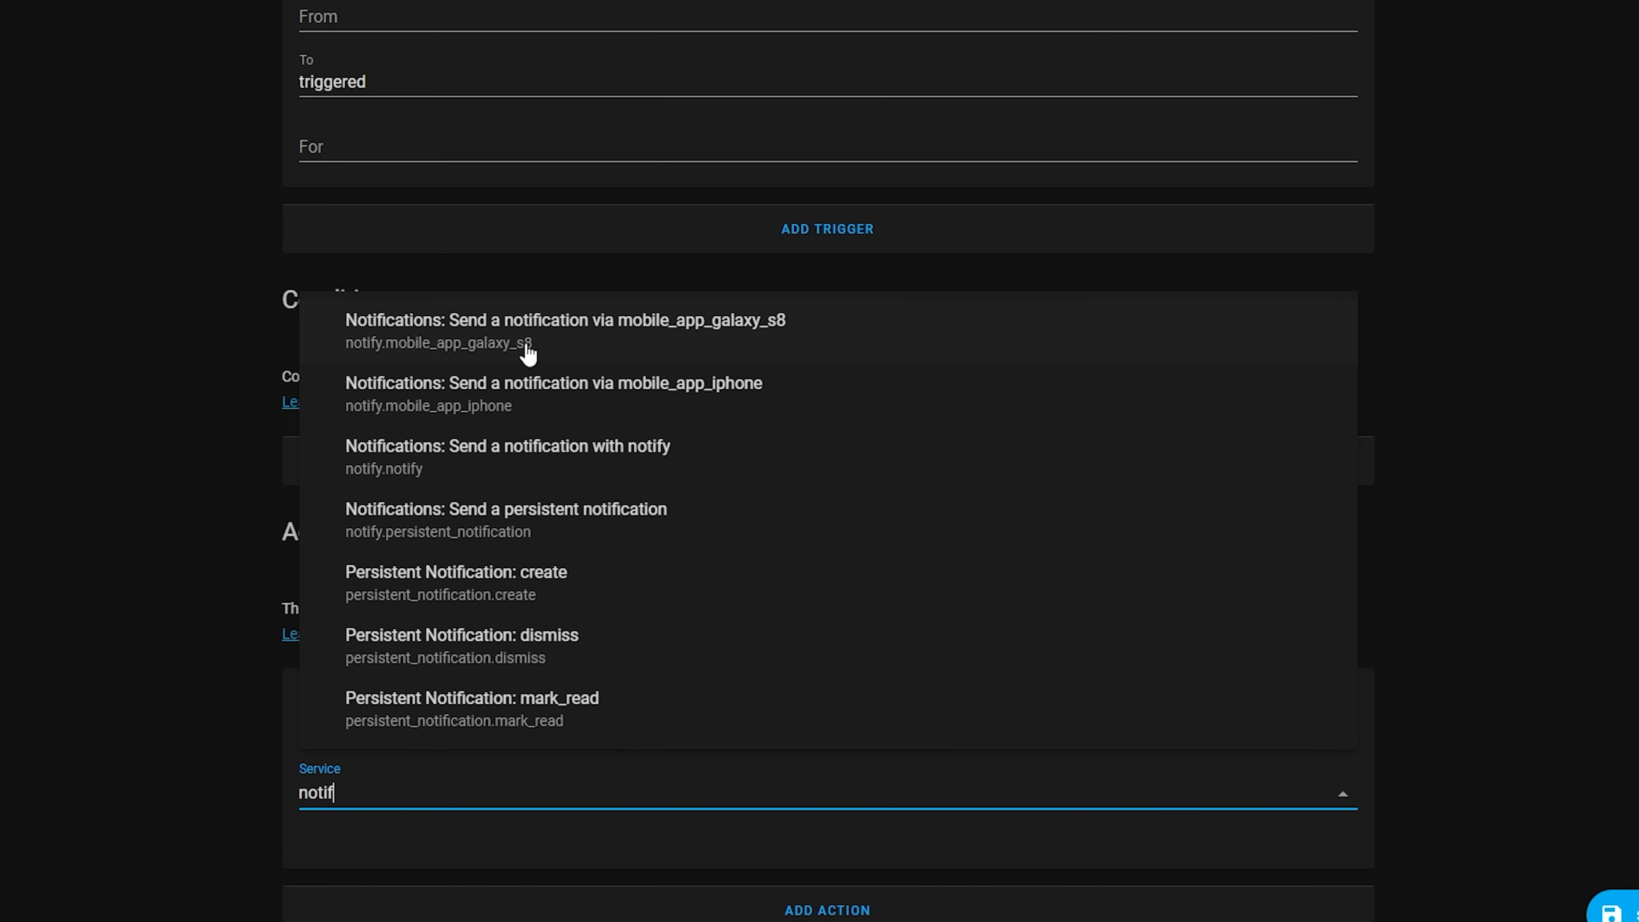
click(450, 480)
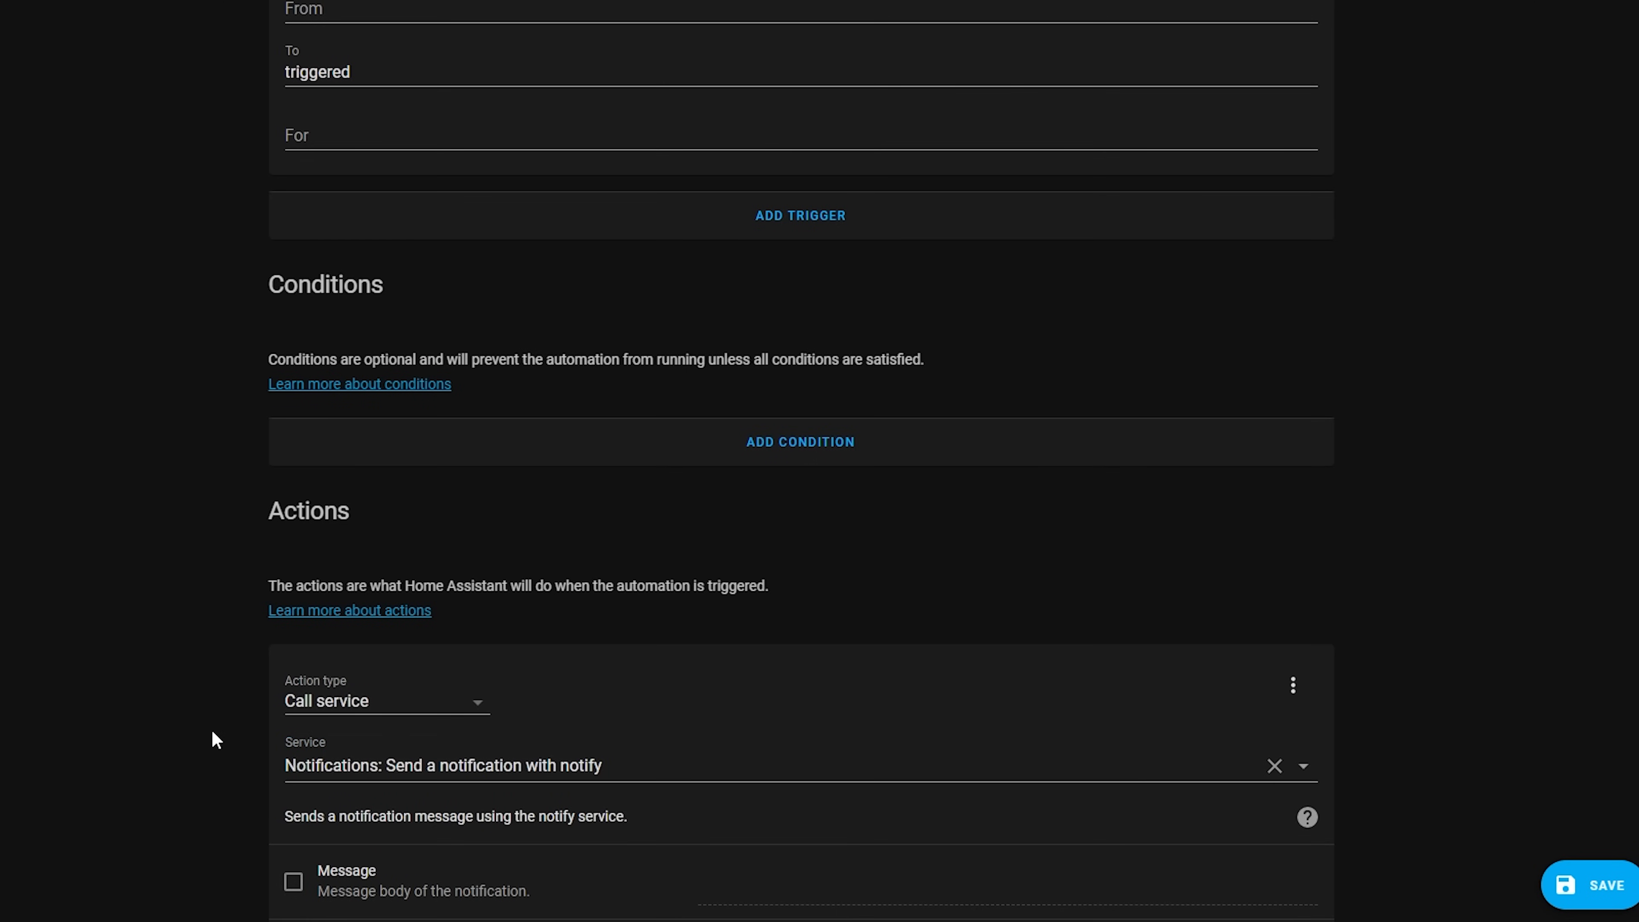
Enable the notification's message and title, with the title "Actionable" and the message "Notifications are cool!"
scroll(213, 737, down, 4)
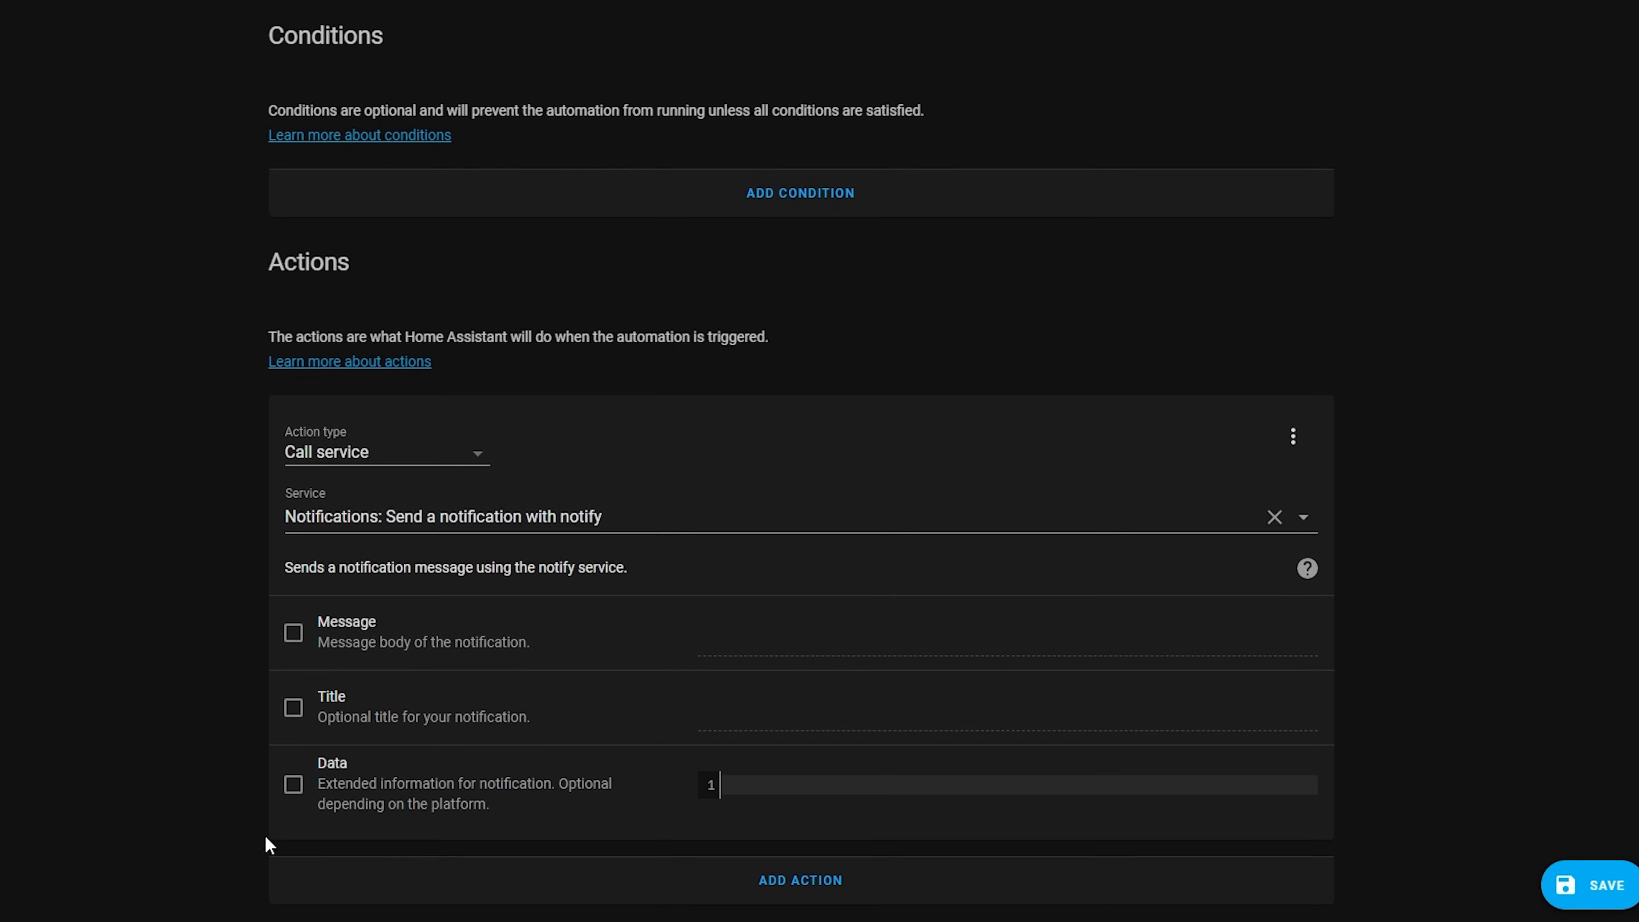
click(294, 633)
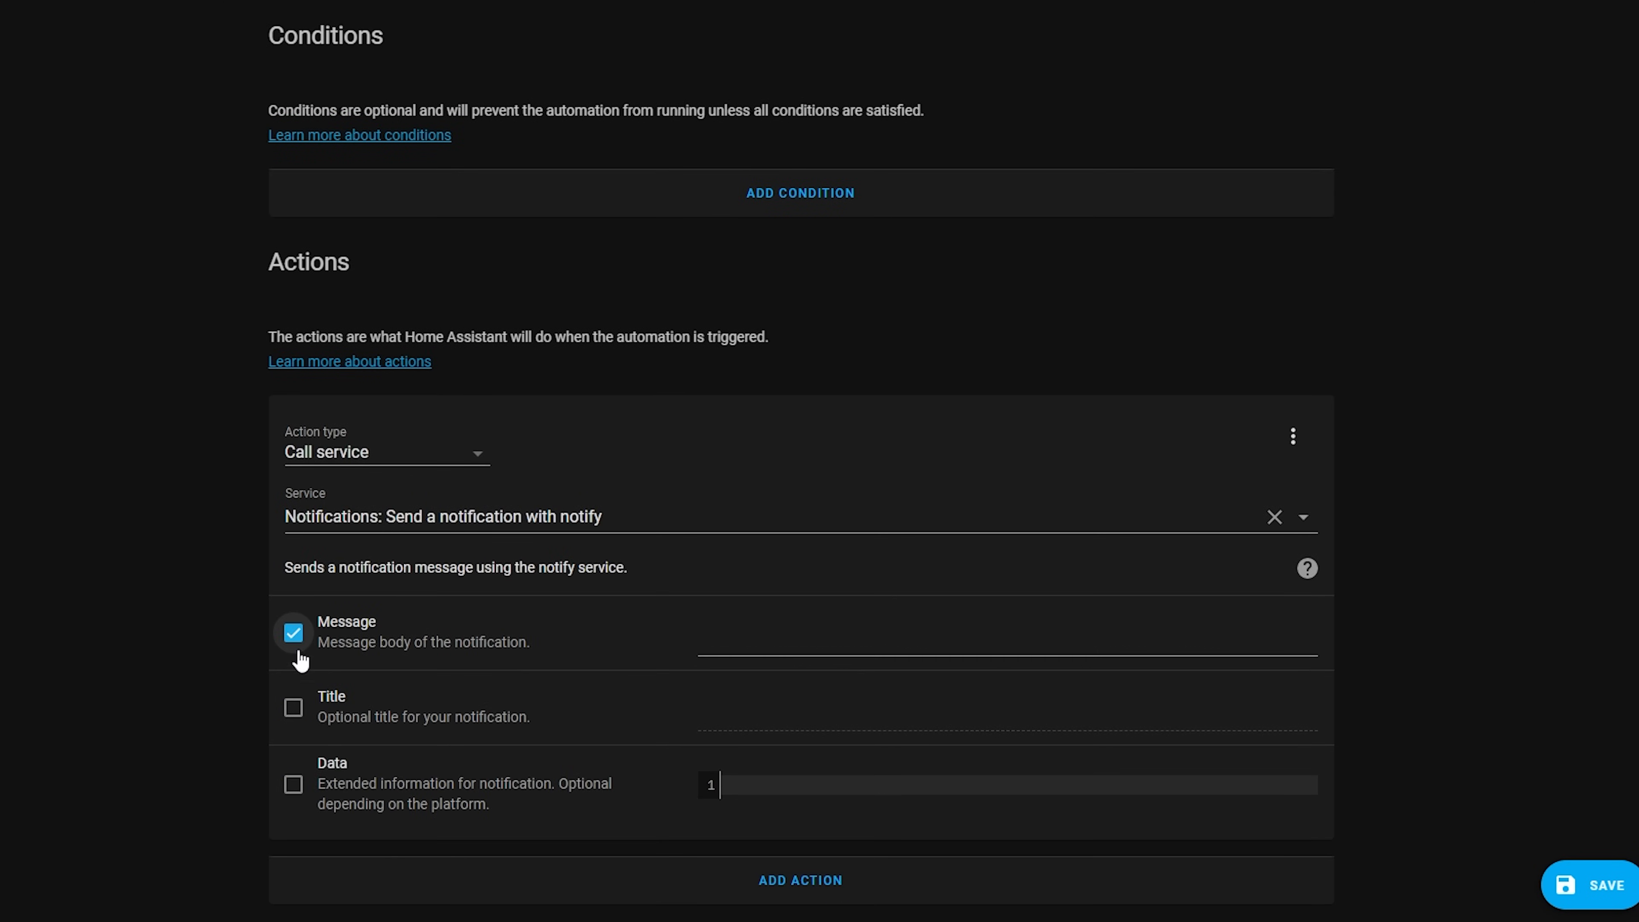
click(294, 708)
click(742, 712)
text(Actionable)
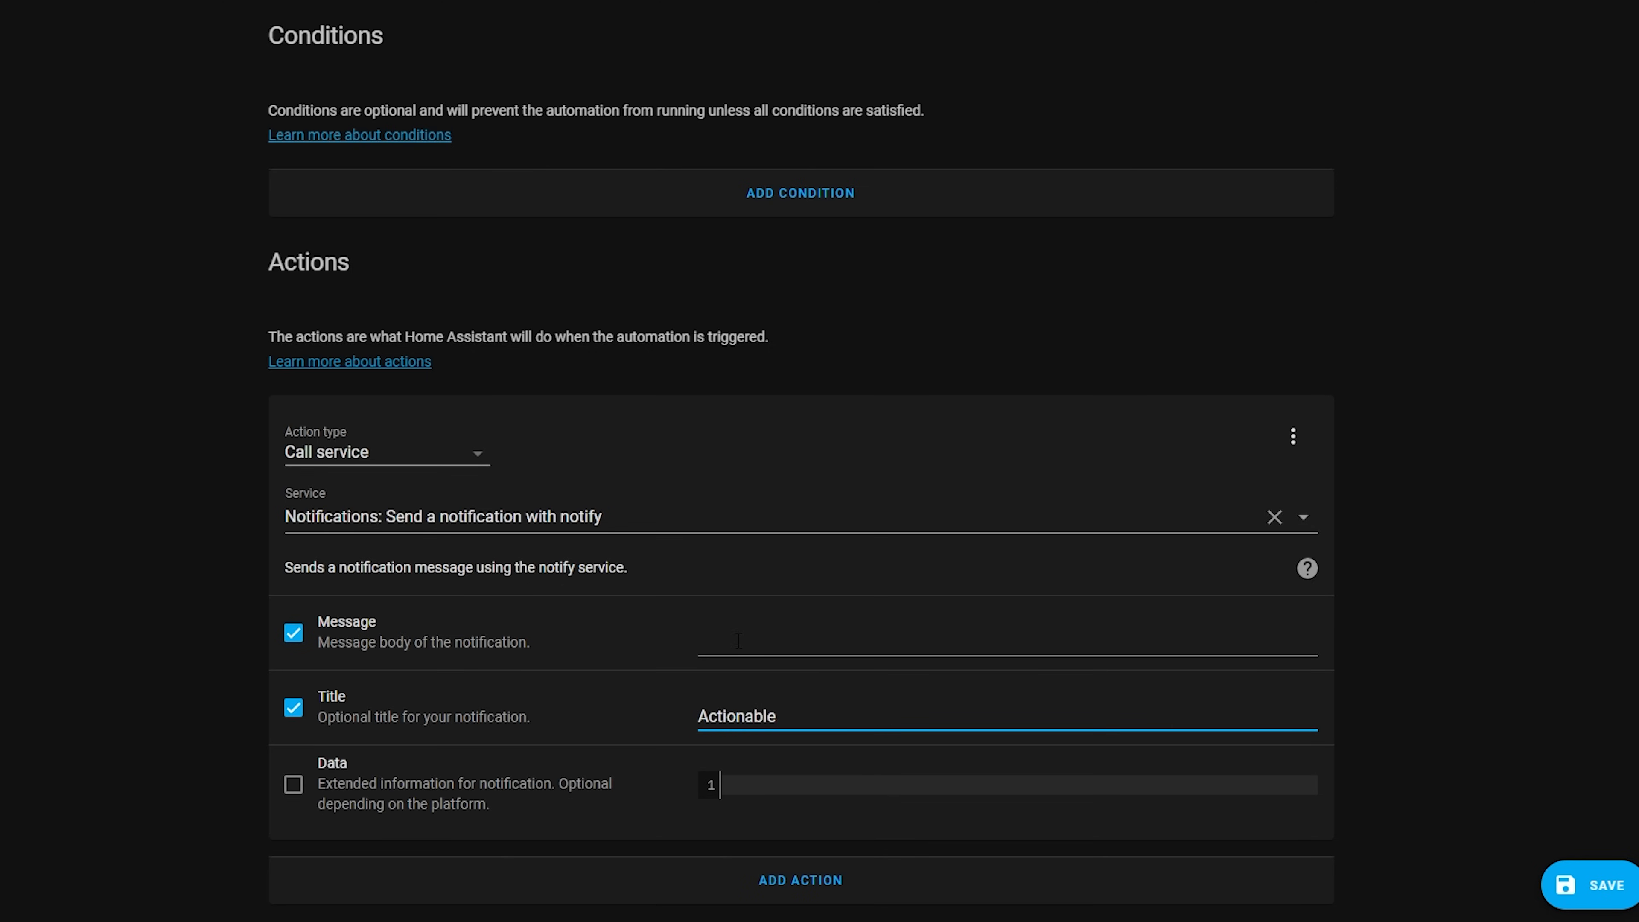
click(739, 641)
text(Notifications are cool!)
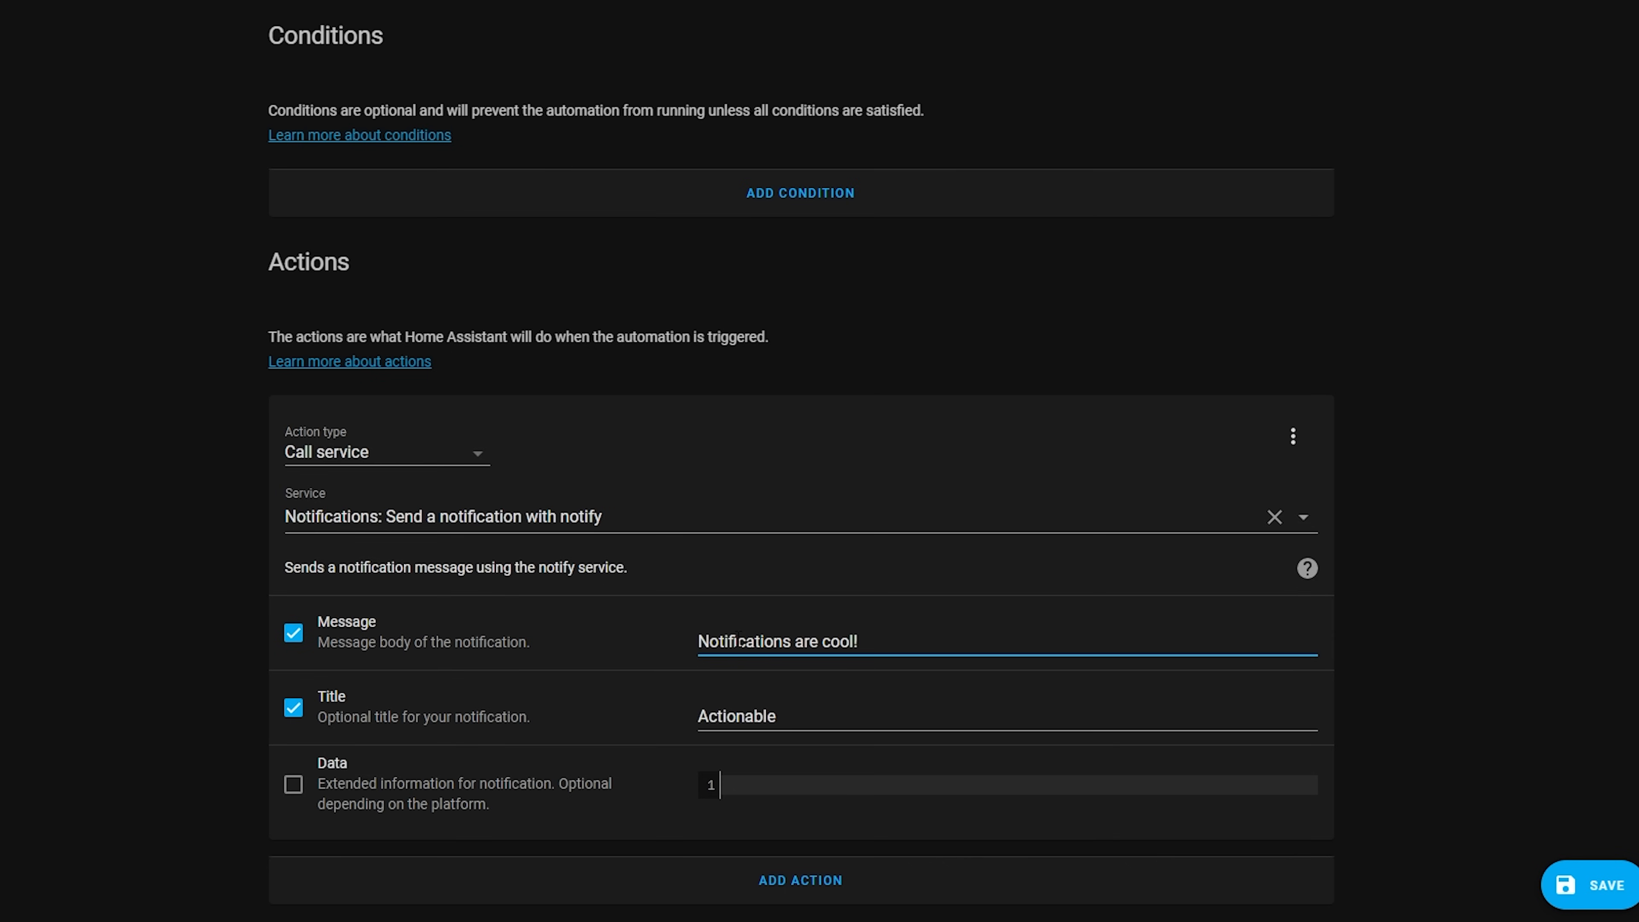
Save the automation and run its actions to send a test notification
click(1588, 880)
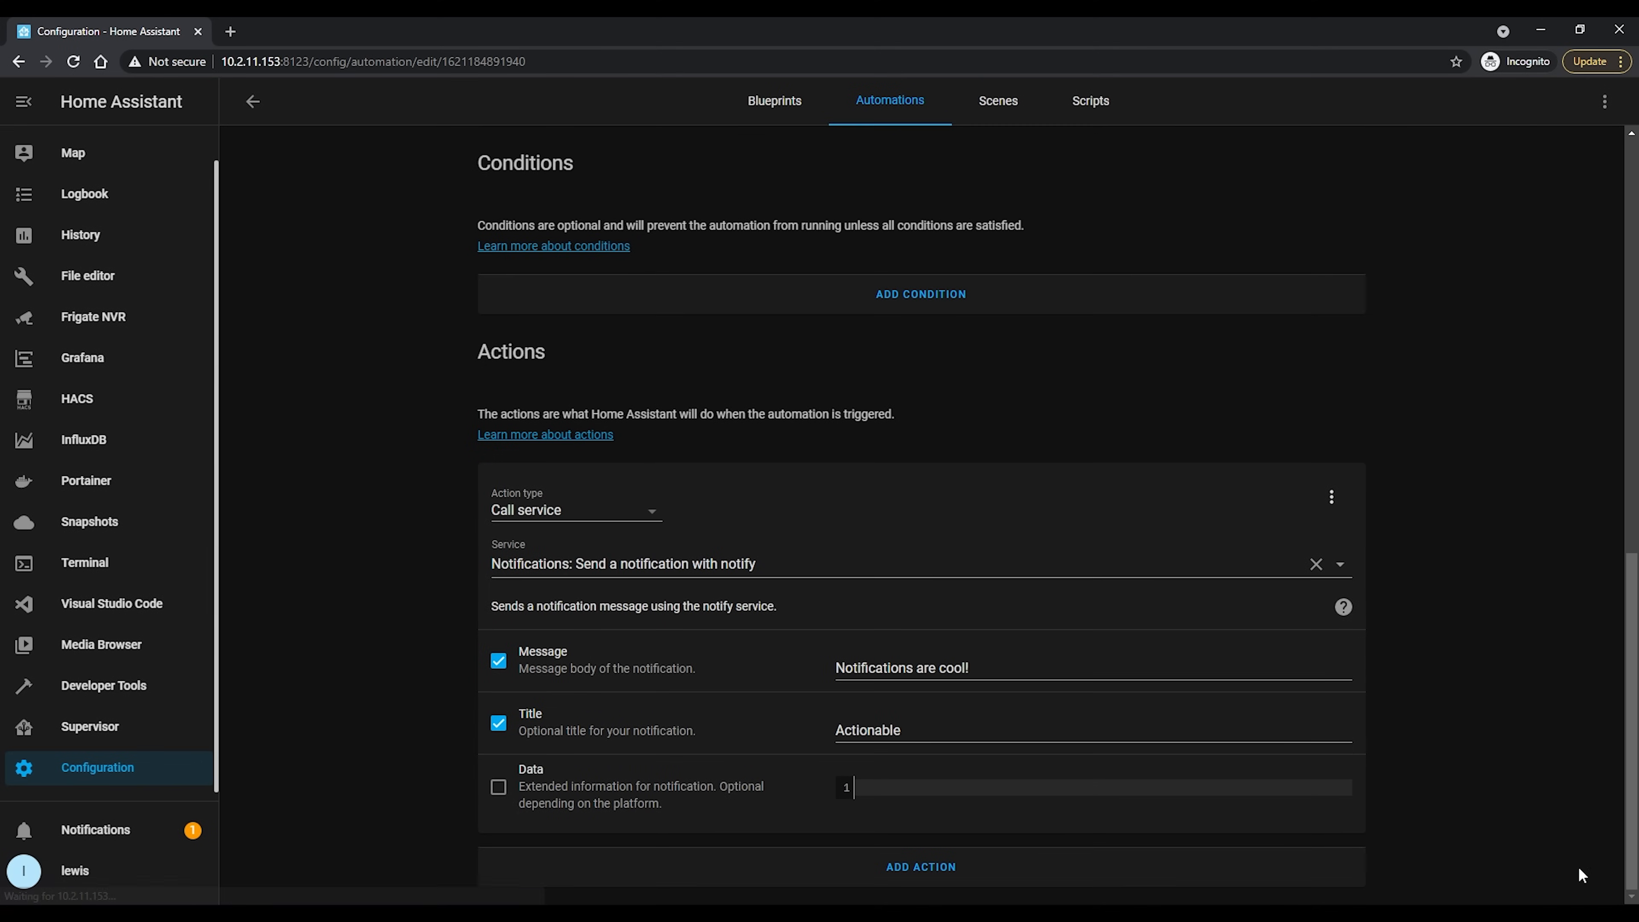
scroll(1447, 479, up, 12)
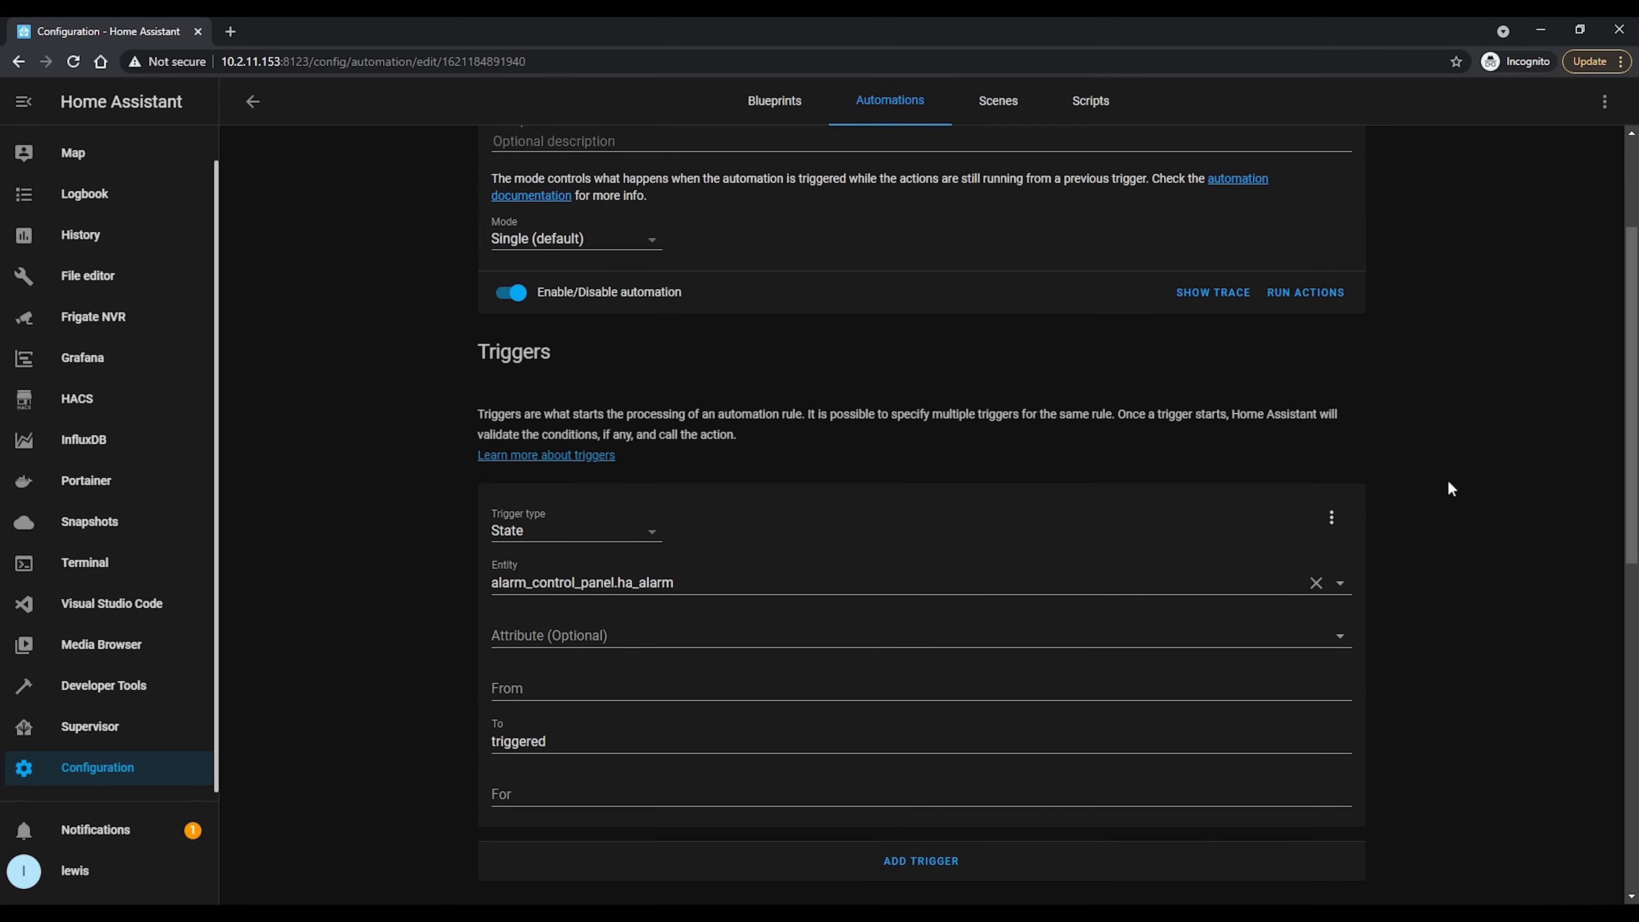
click(1323, 499)
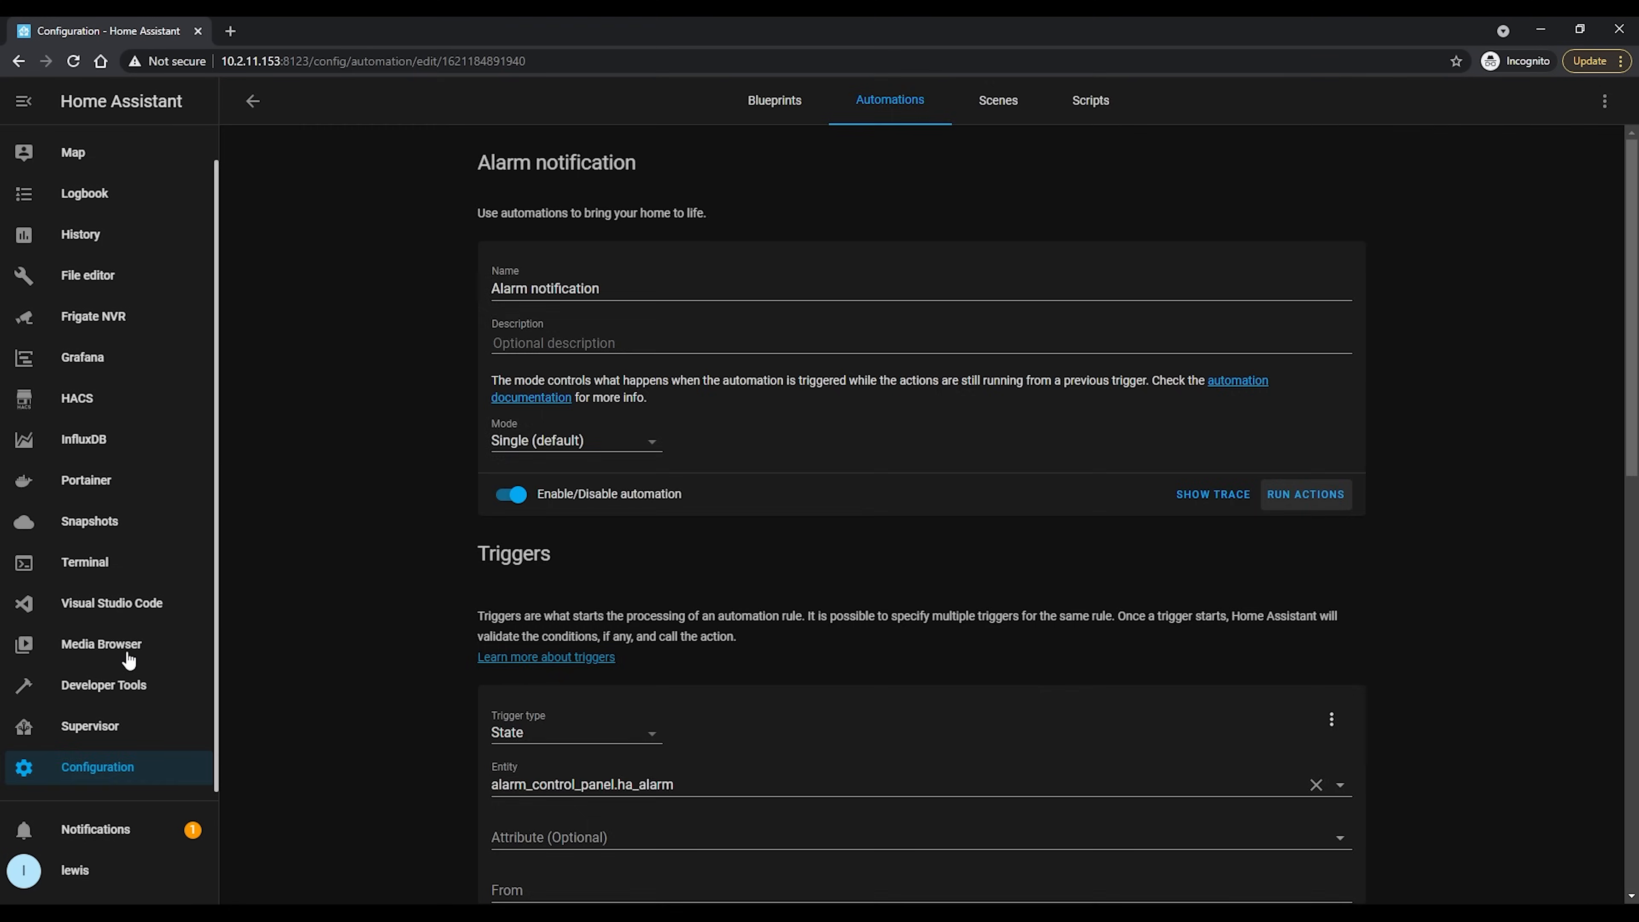
View face_latest.jpg in the deepstack/snapshots folder of the local media, closing the preview when finished
click(128, 655)
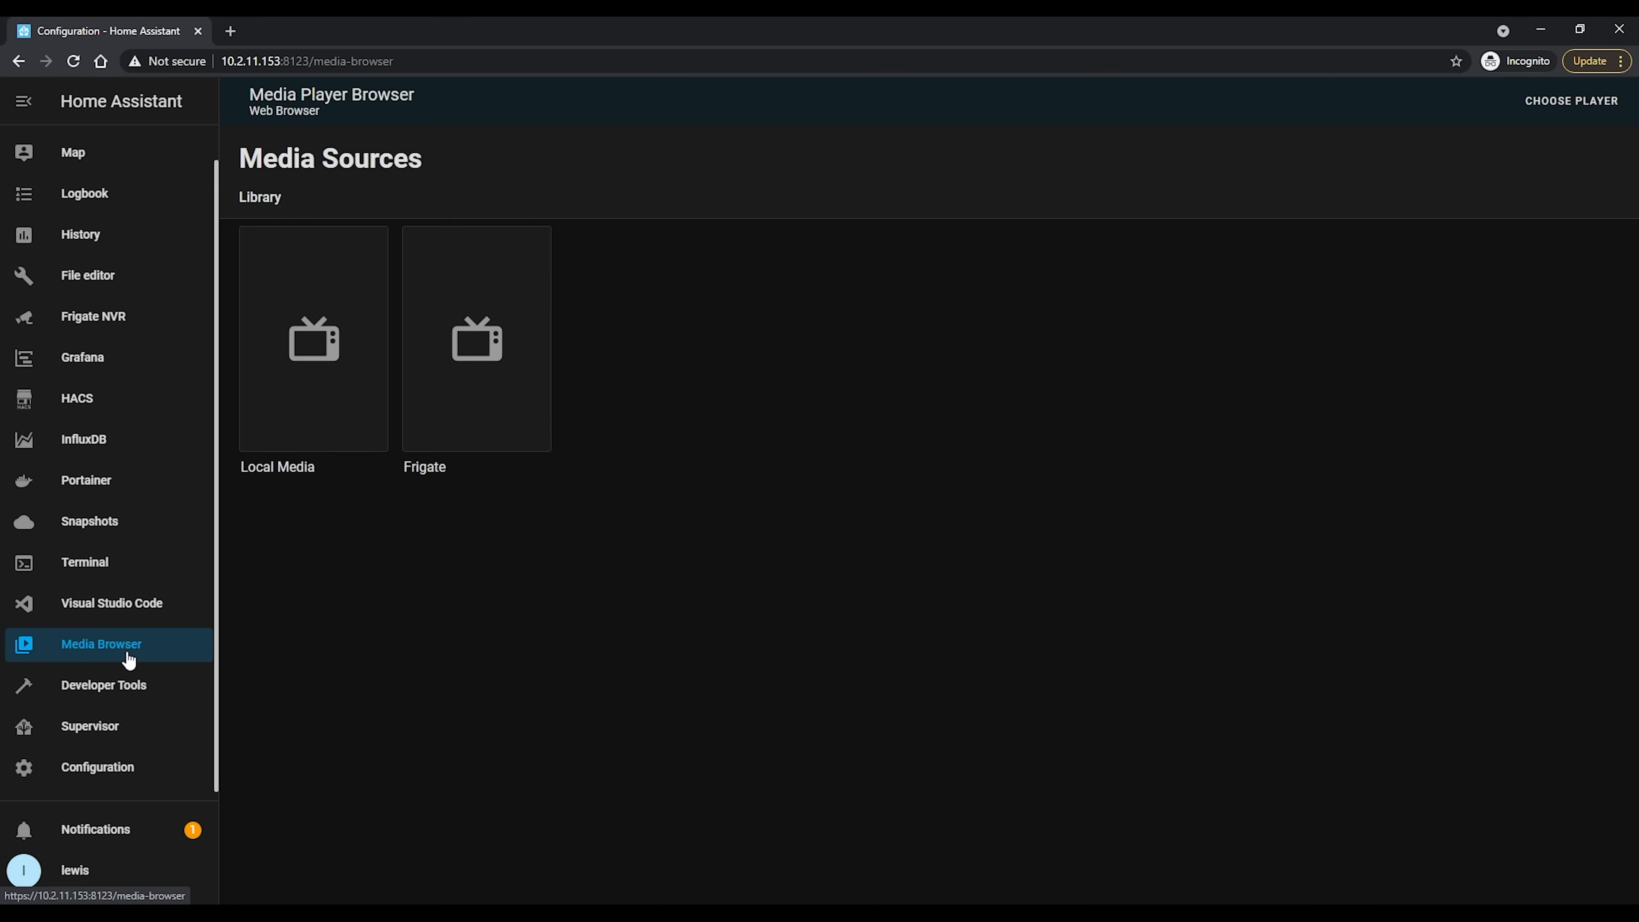
click(309, 388)
click(319, 370)
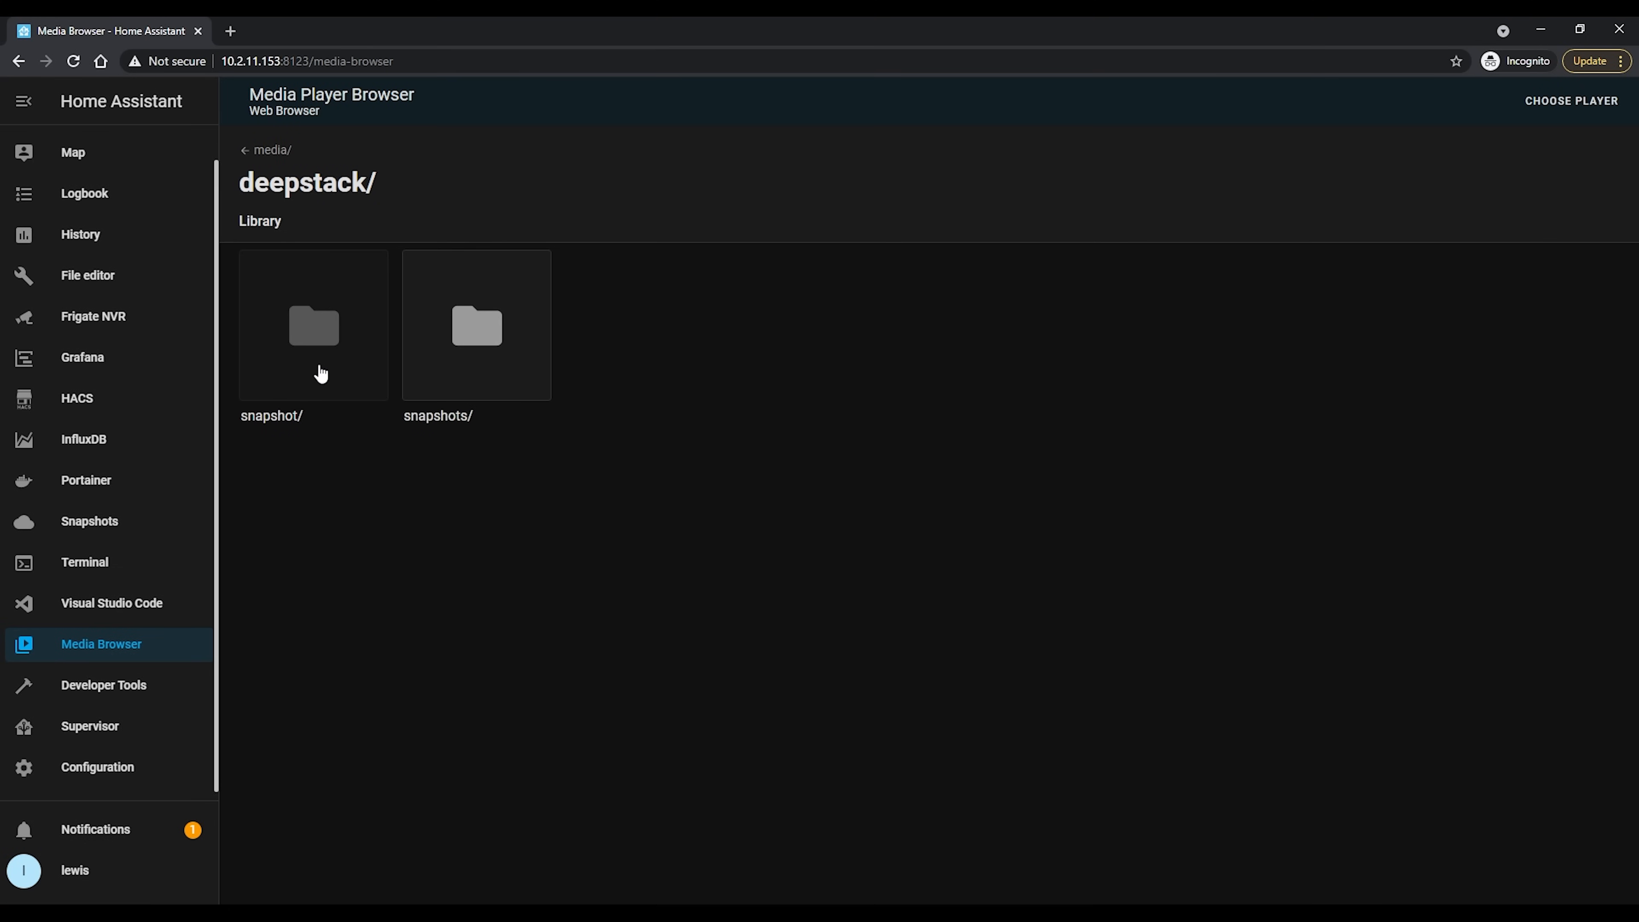
click(473, 370)
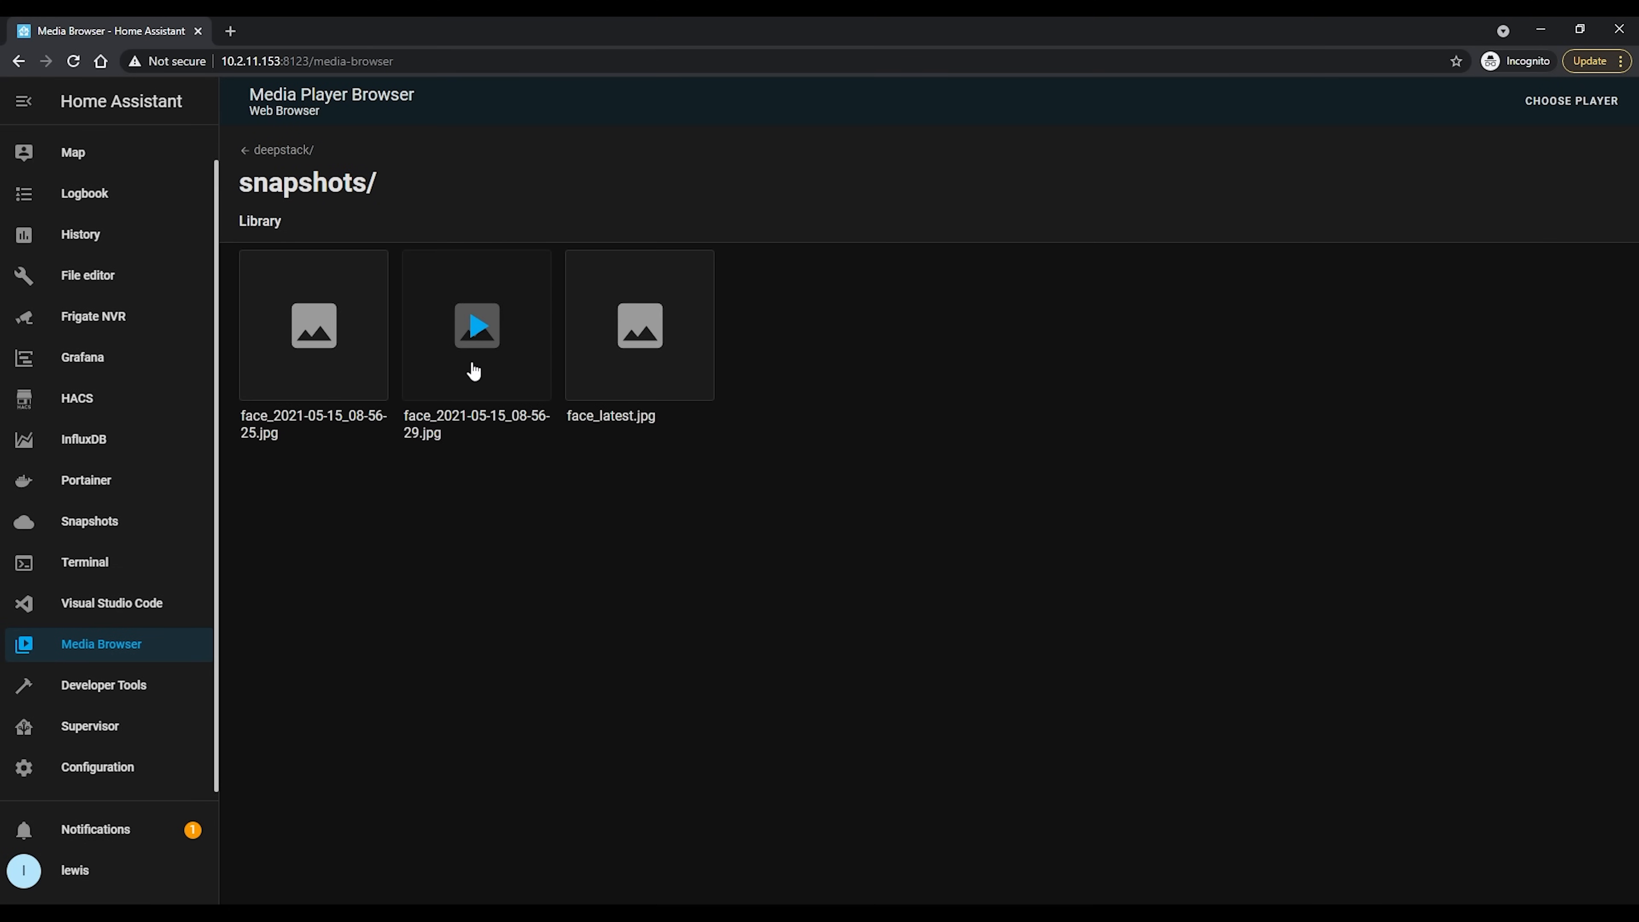
click(671, 366)
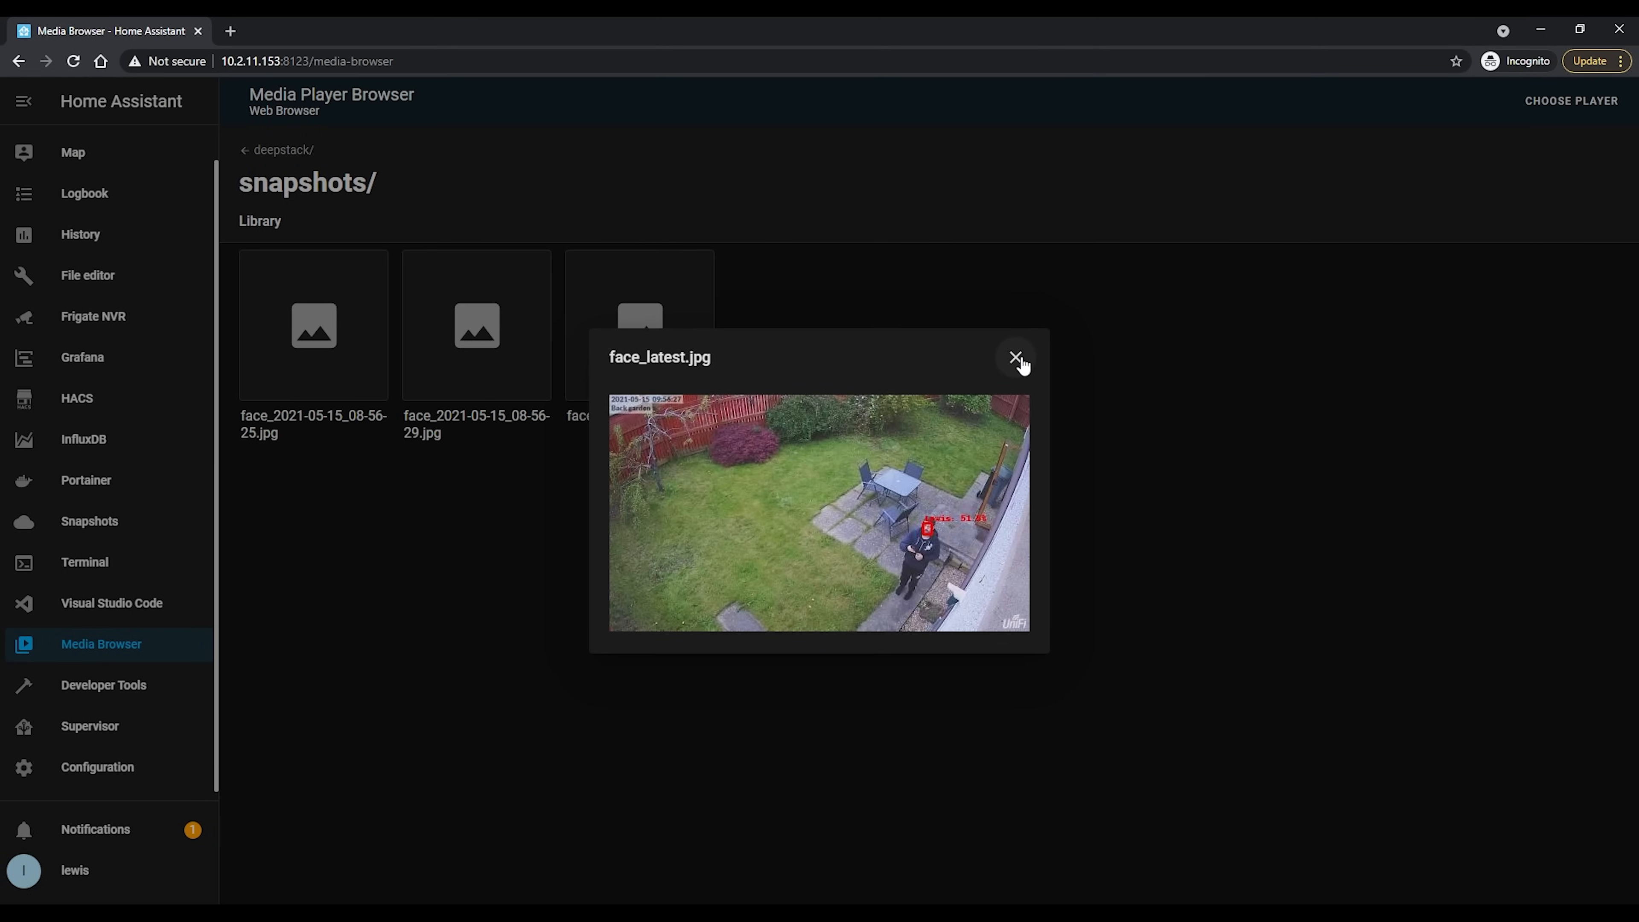
click(1018, 361)
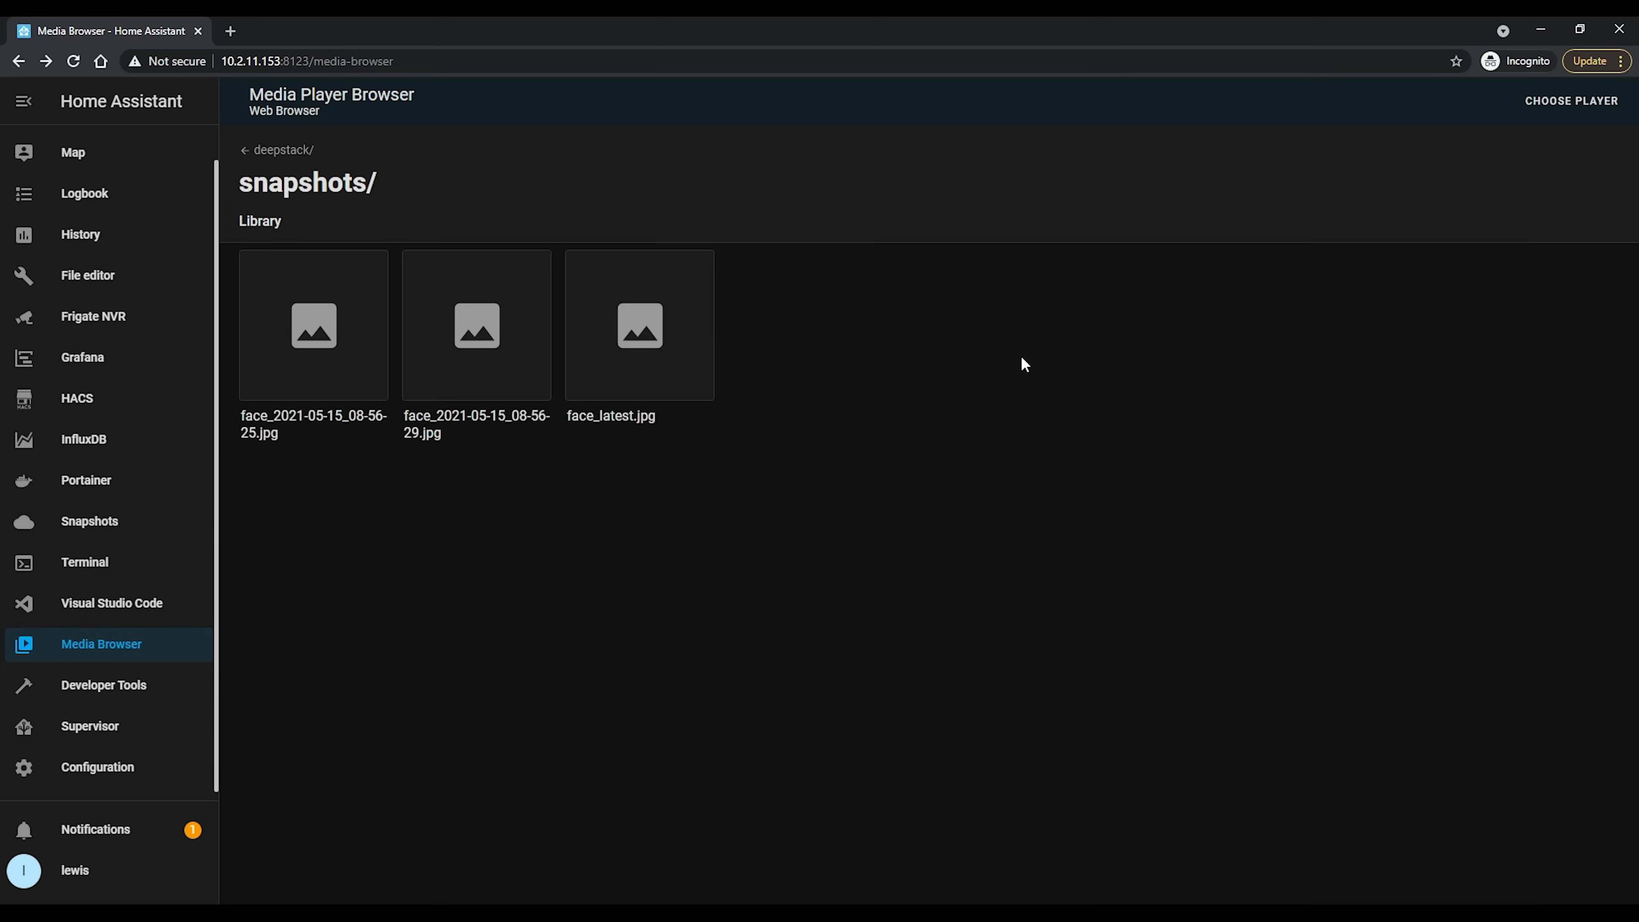
Open the Alarm notification automation for editing from the configuration's automations list
click(129, 779)
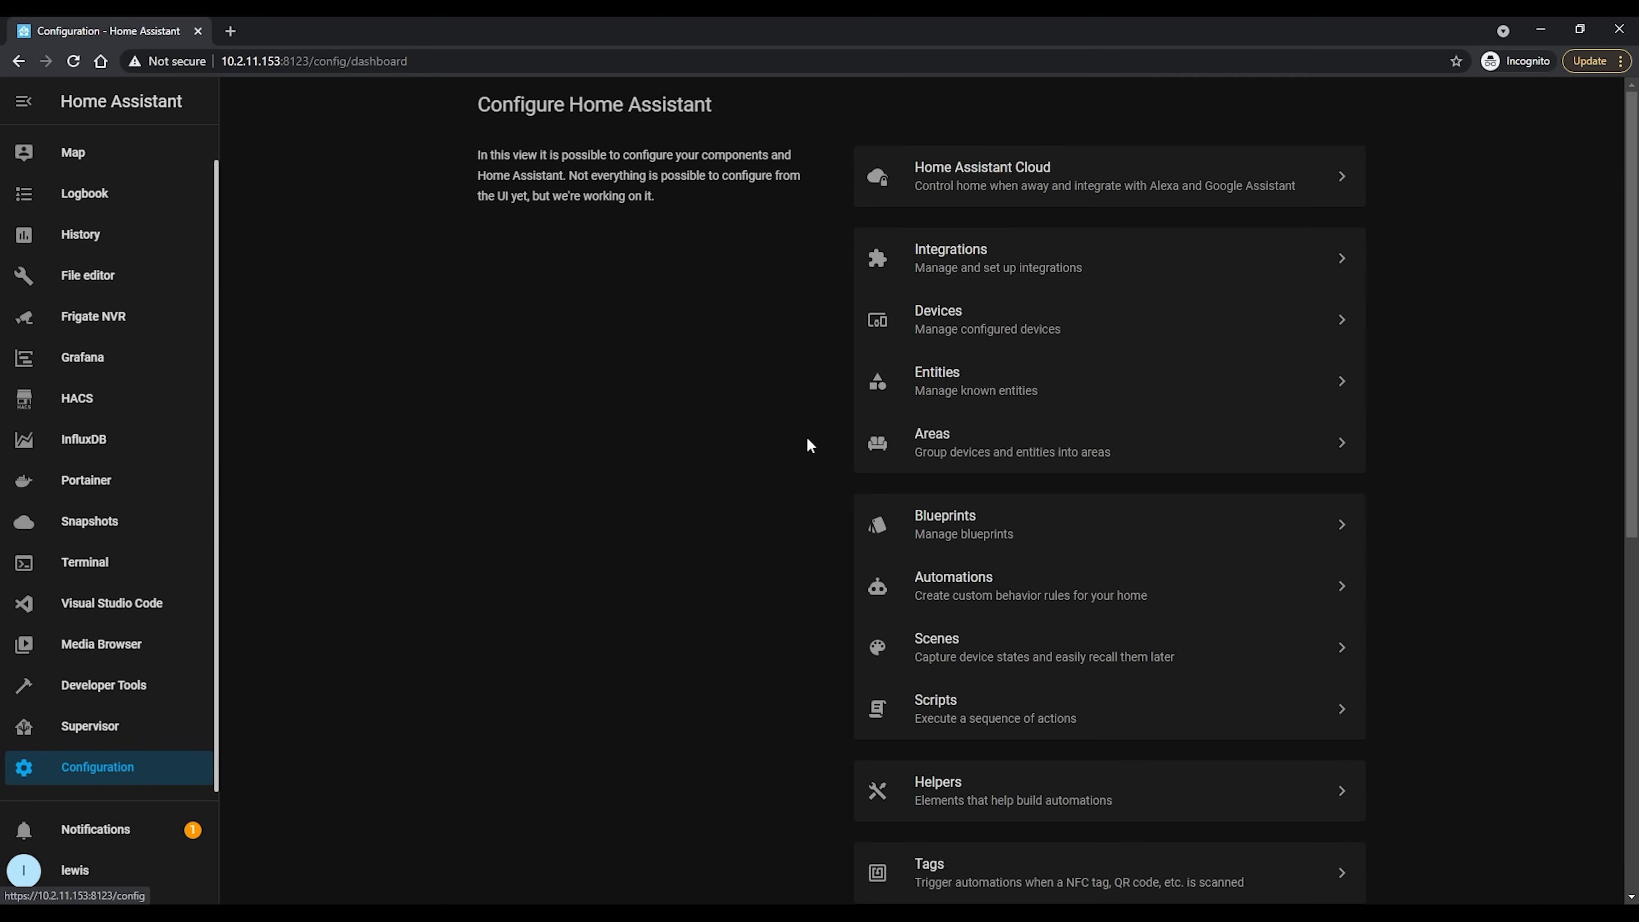
click(1141, 602)
click(1609, 246)
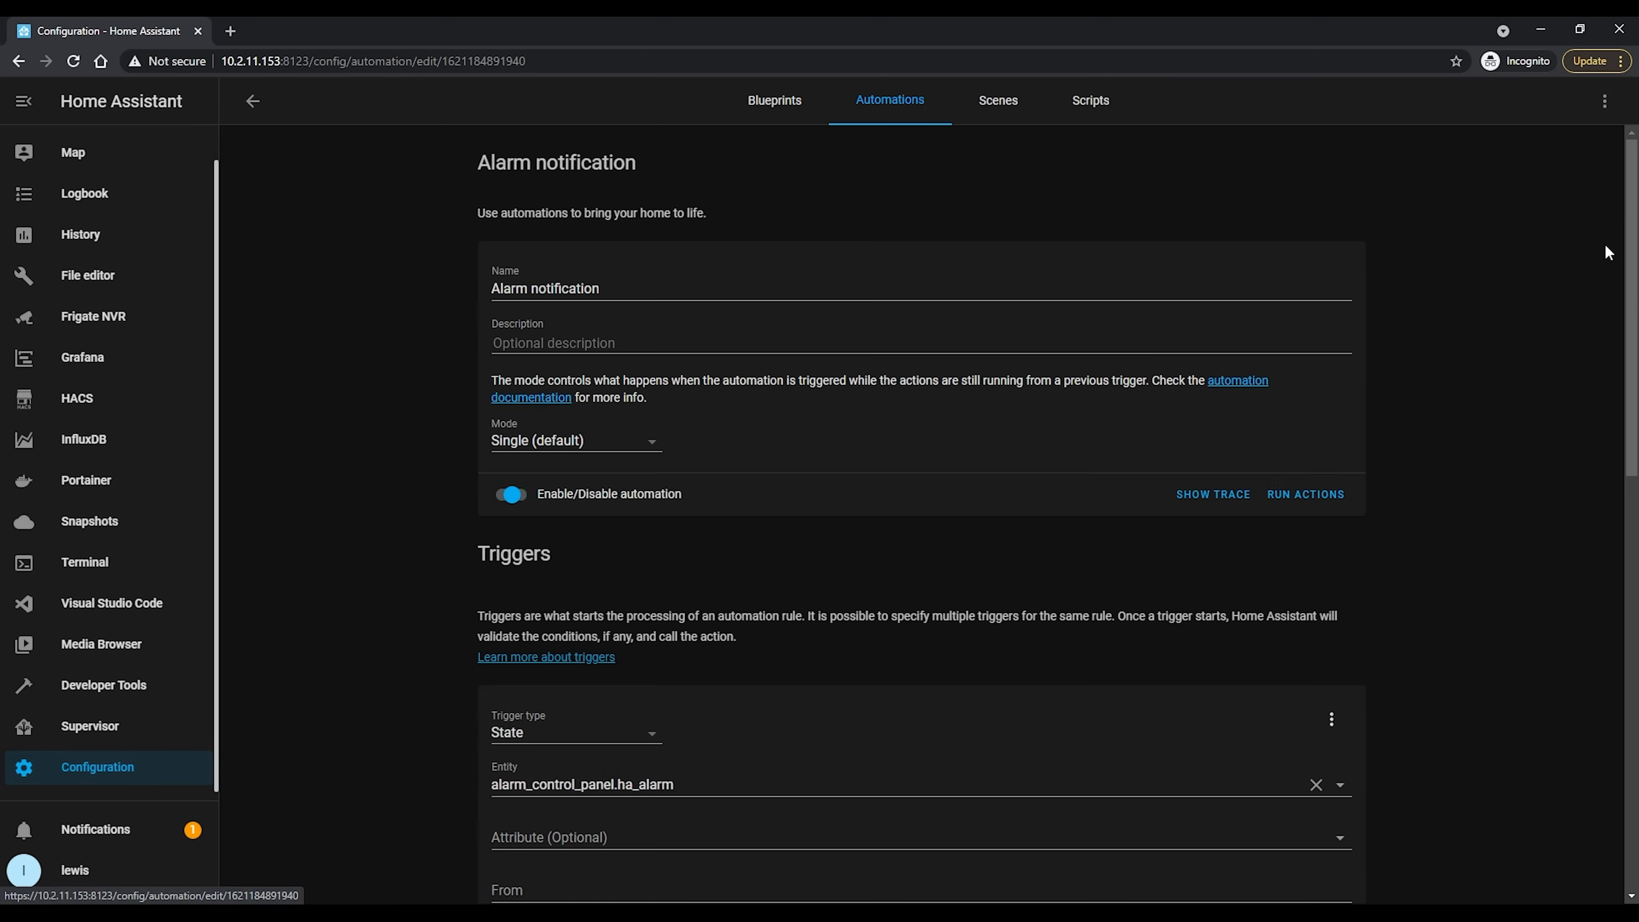
Enable the notify action's data with "image: /media/local/deepstack/snapshots/face_latest.jpg" and run the automation's actions
scroll(1244, 633, down, 5)
scroll(1242, 630, down, 8)
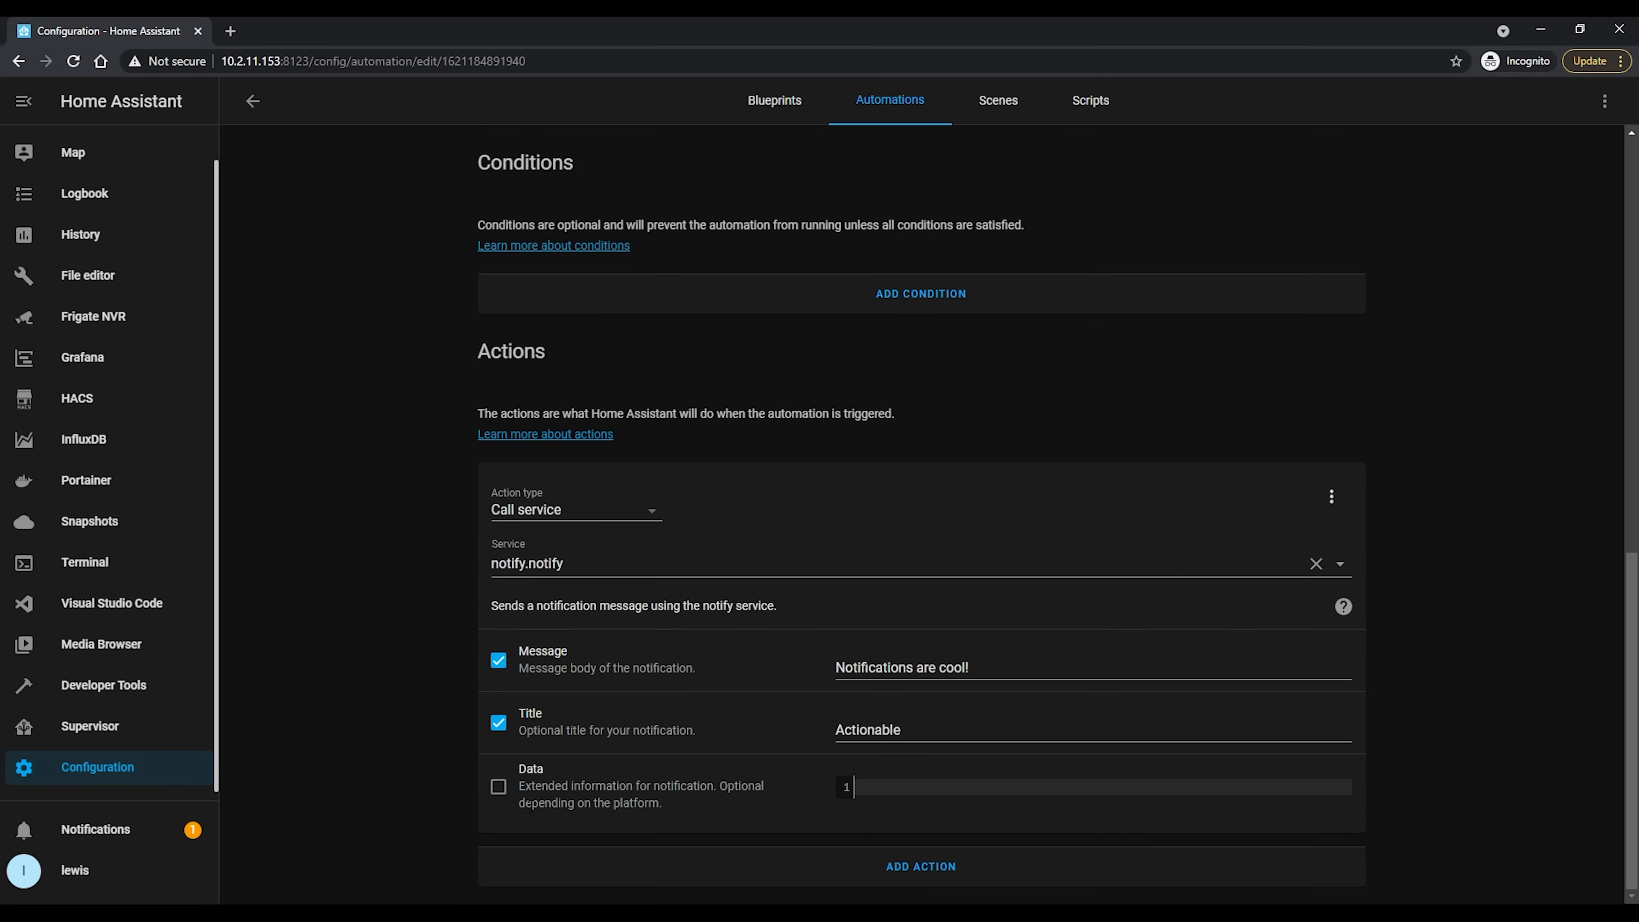
click(498, 786)
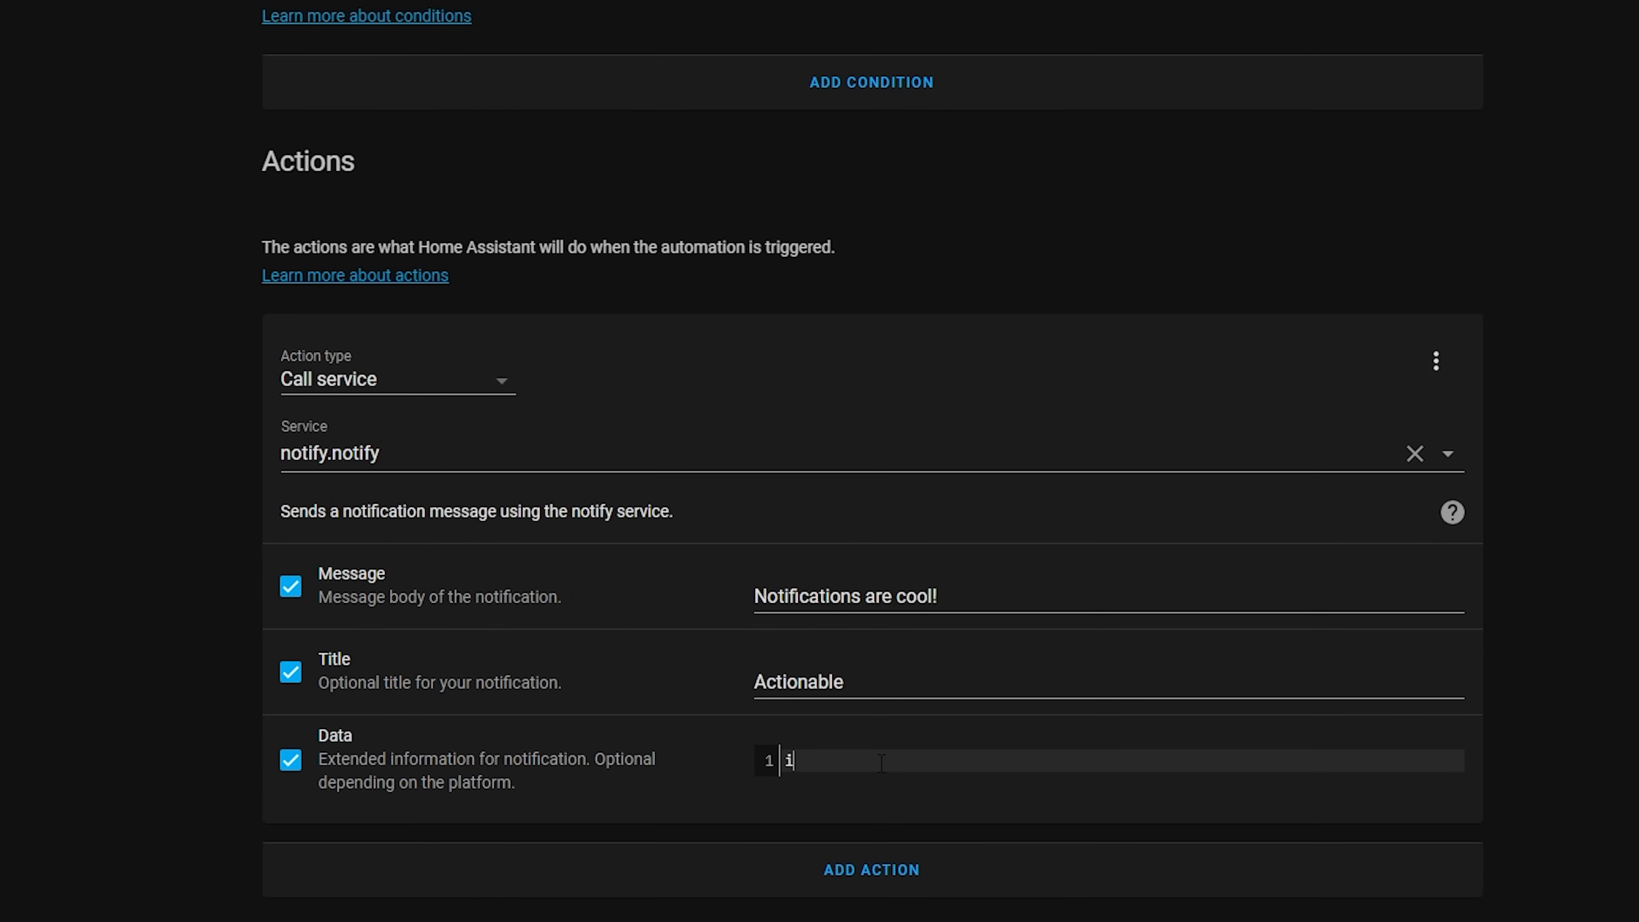
text(image: /media/local/deepst)
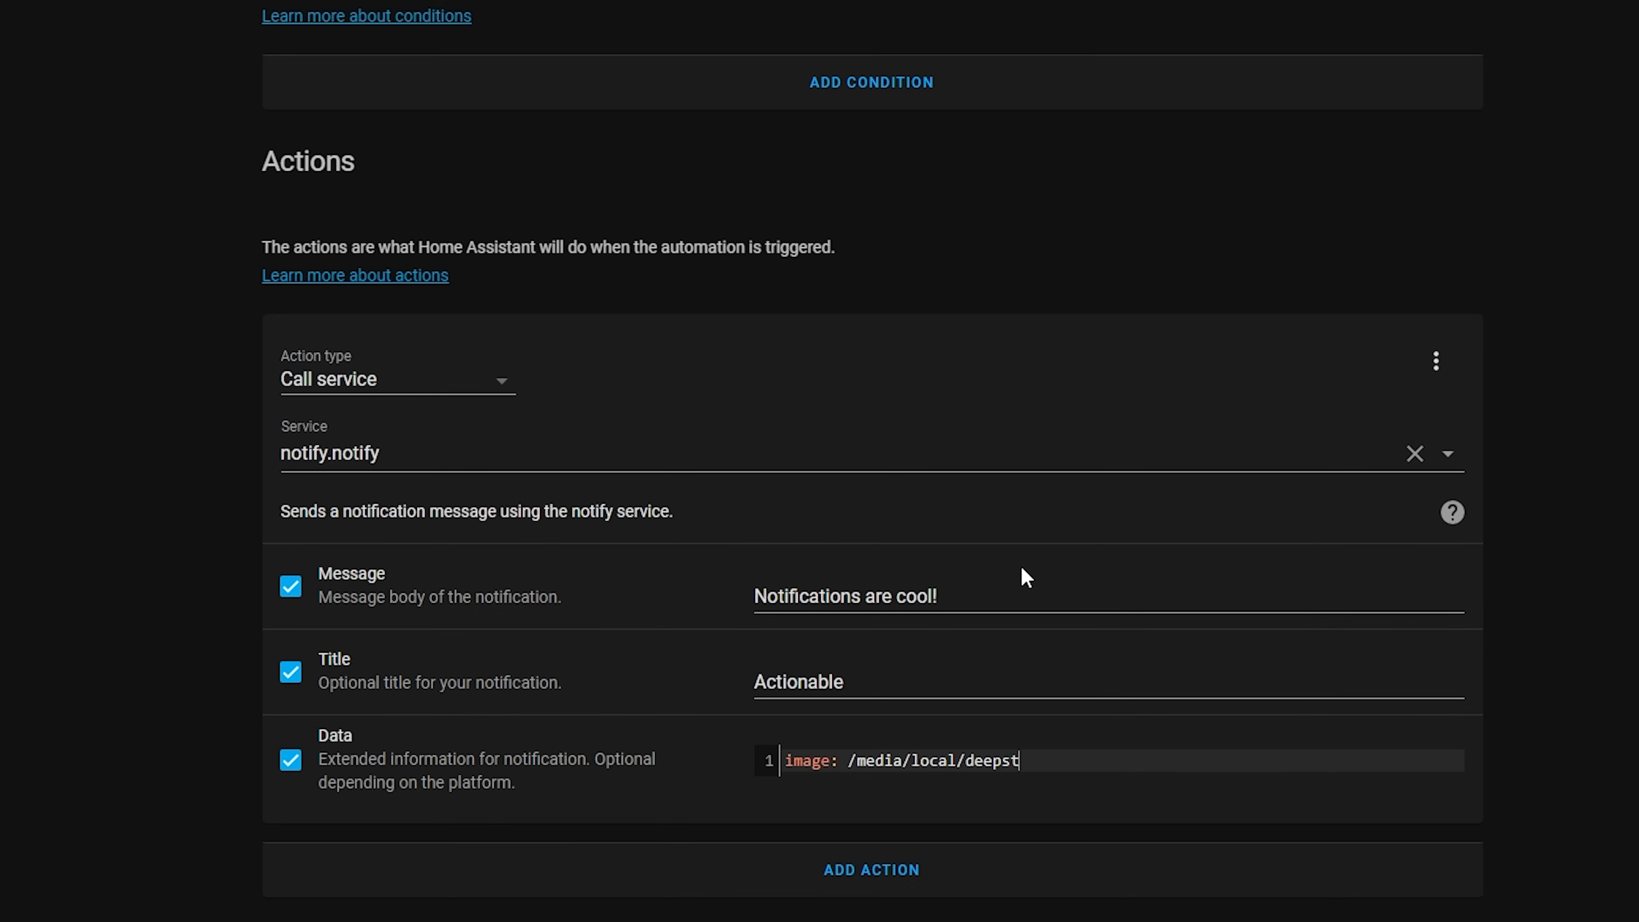
text(ack/snapshots/face_la)
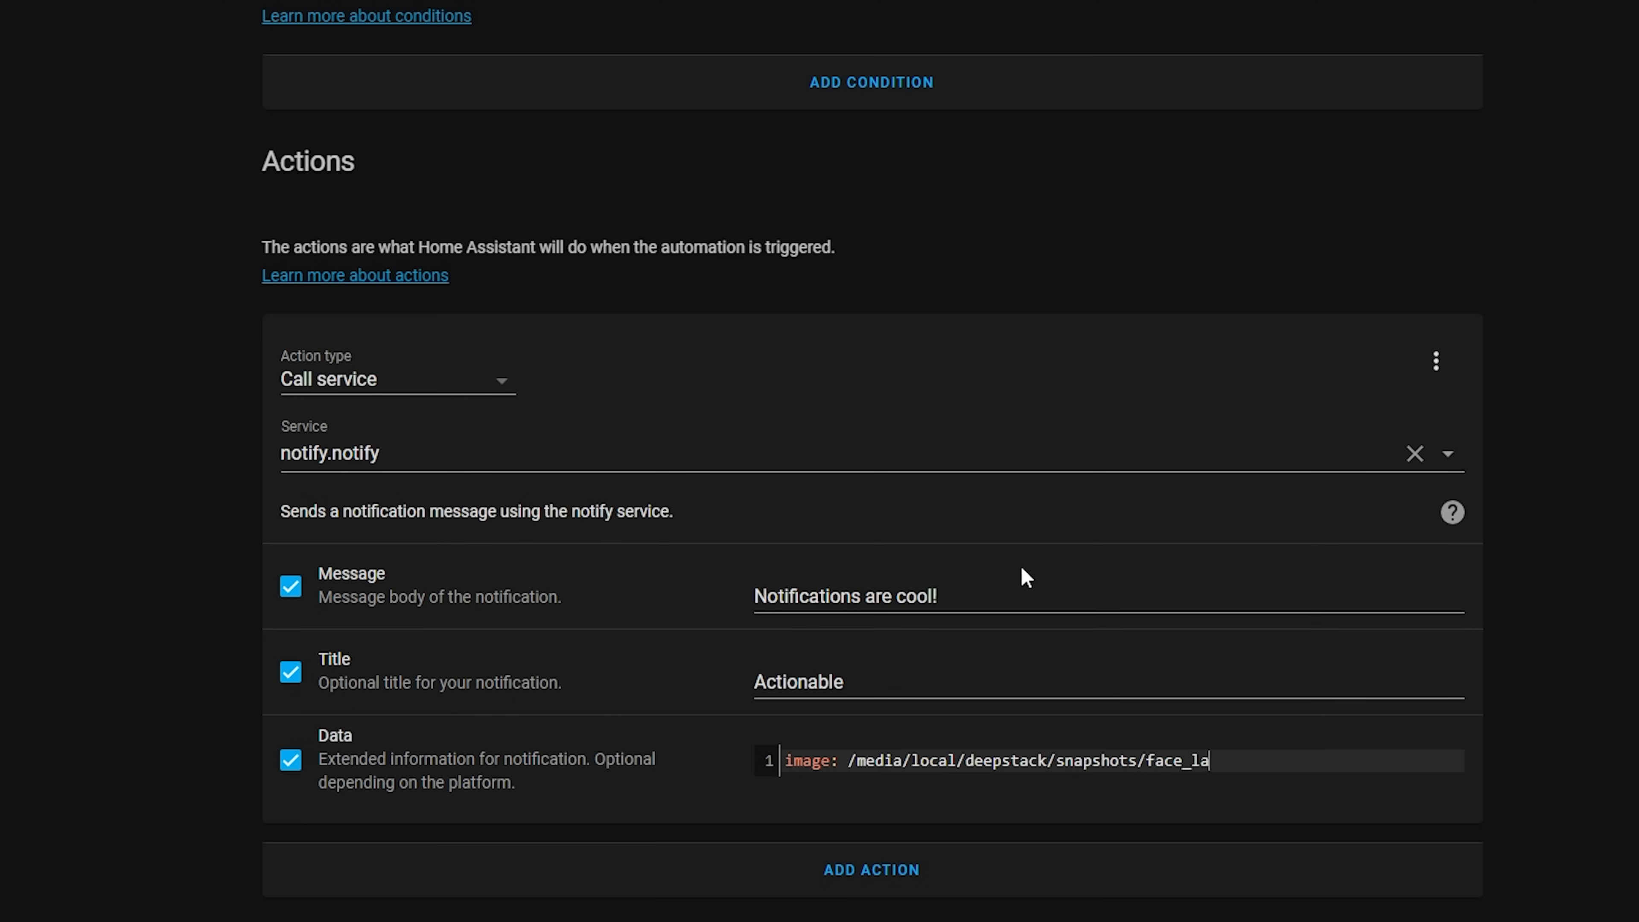
text(test.jpg)
scroll(1409, 207, up, 10)
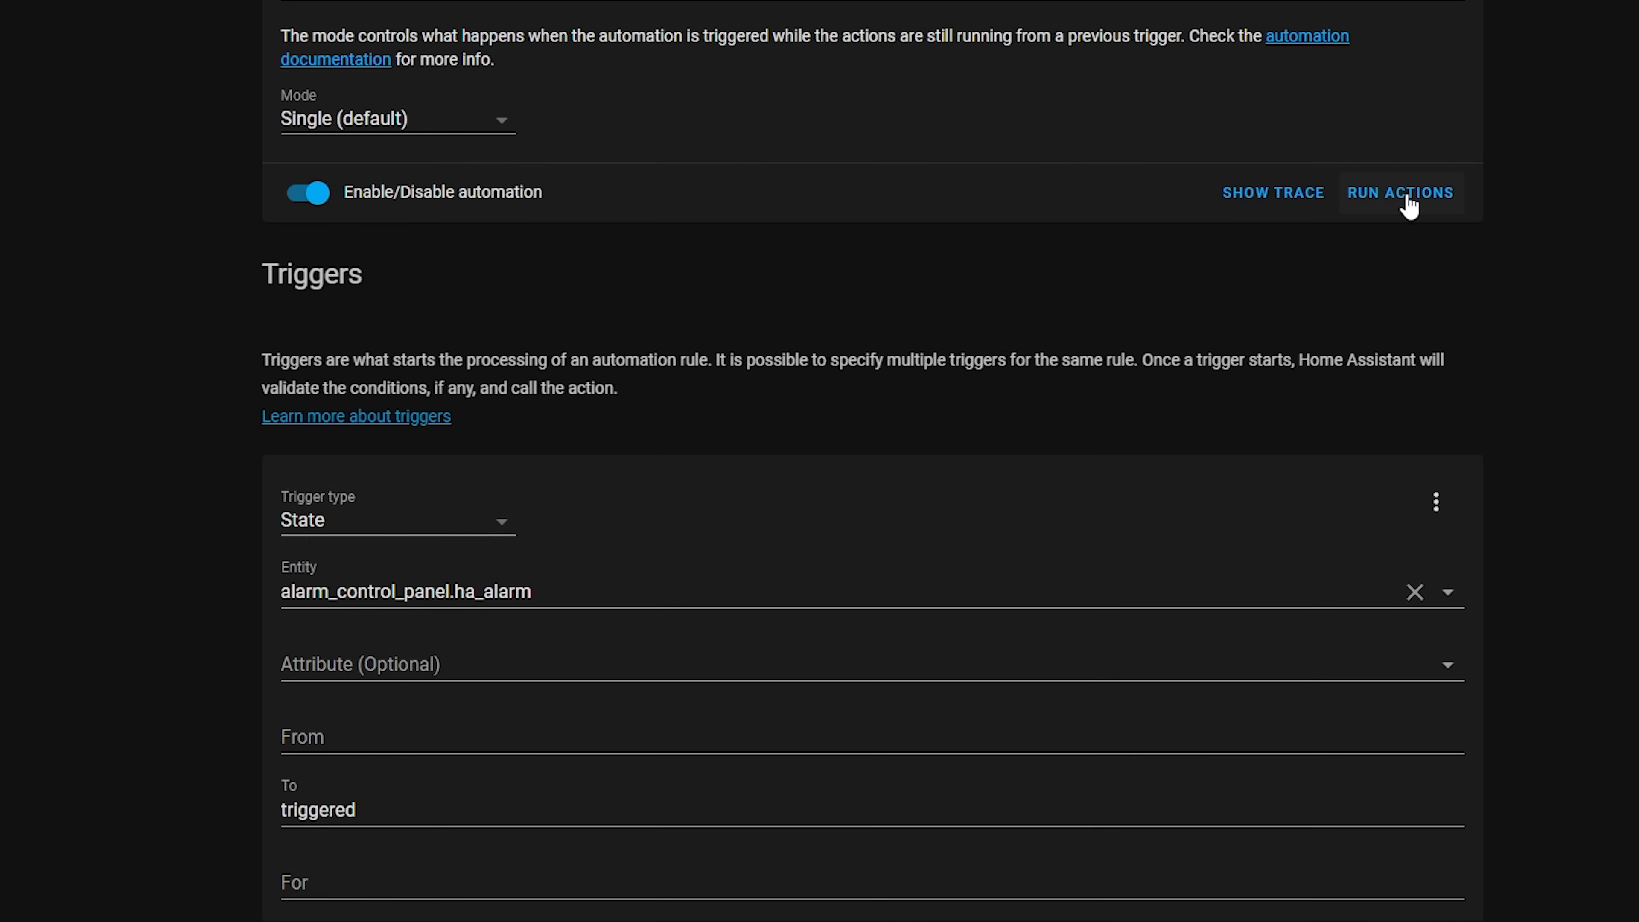
click(1409, 205)
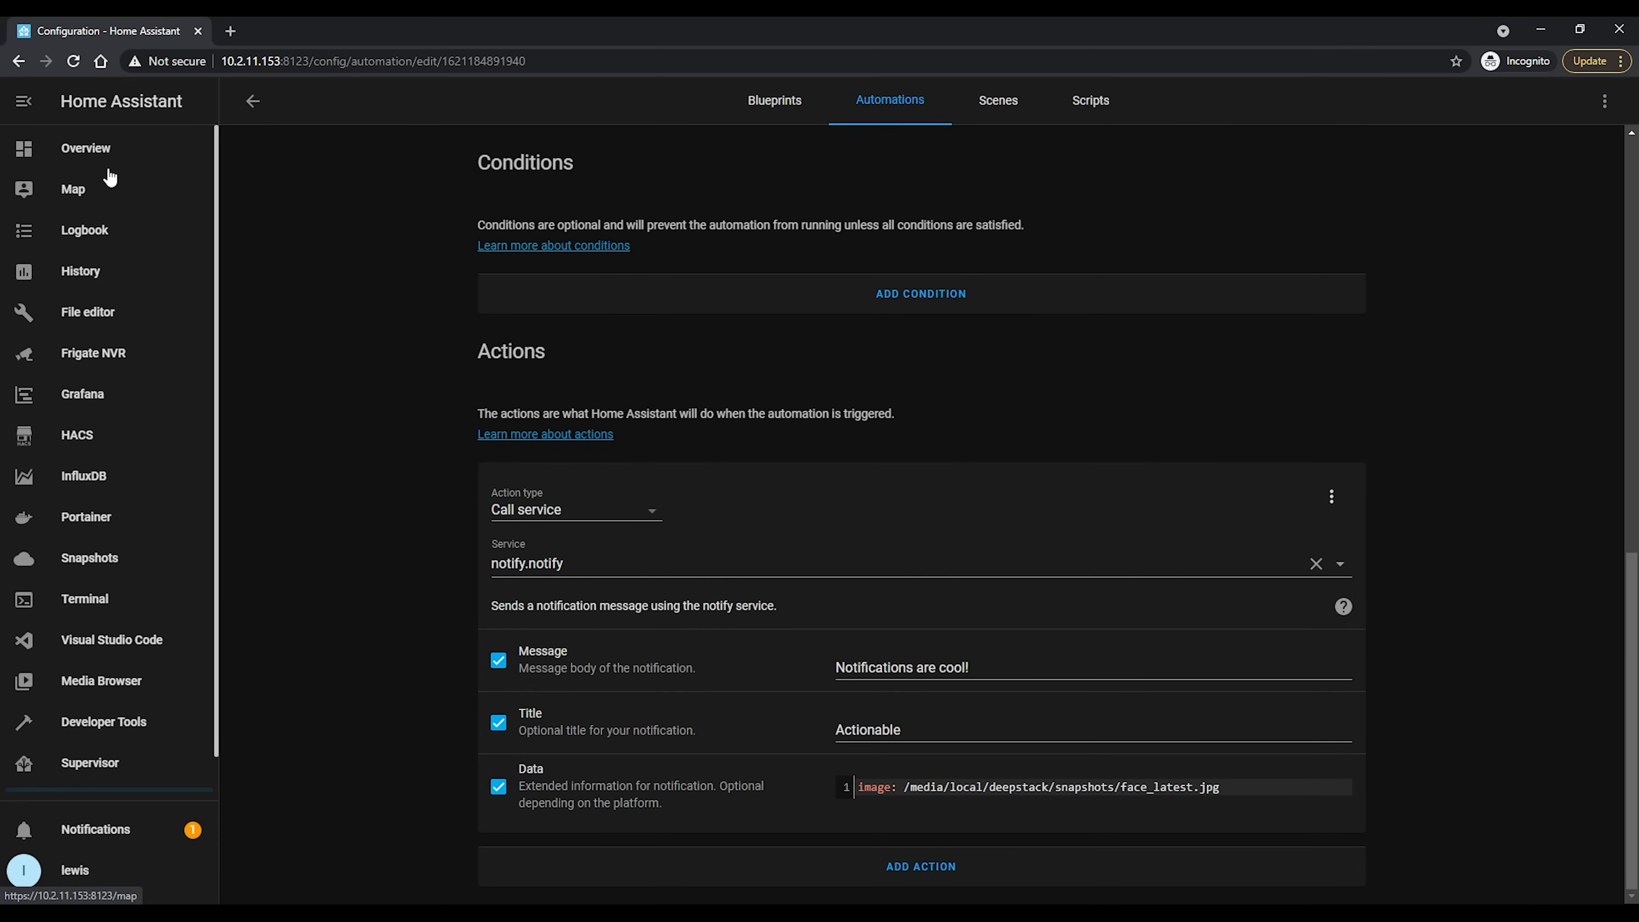
Open the Camera view of the Overview dashboard and highlight the /lovelace/camera path in its address
click(109, 167)
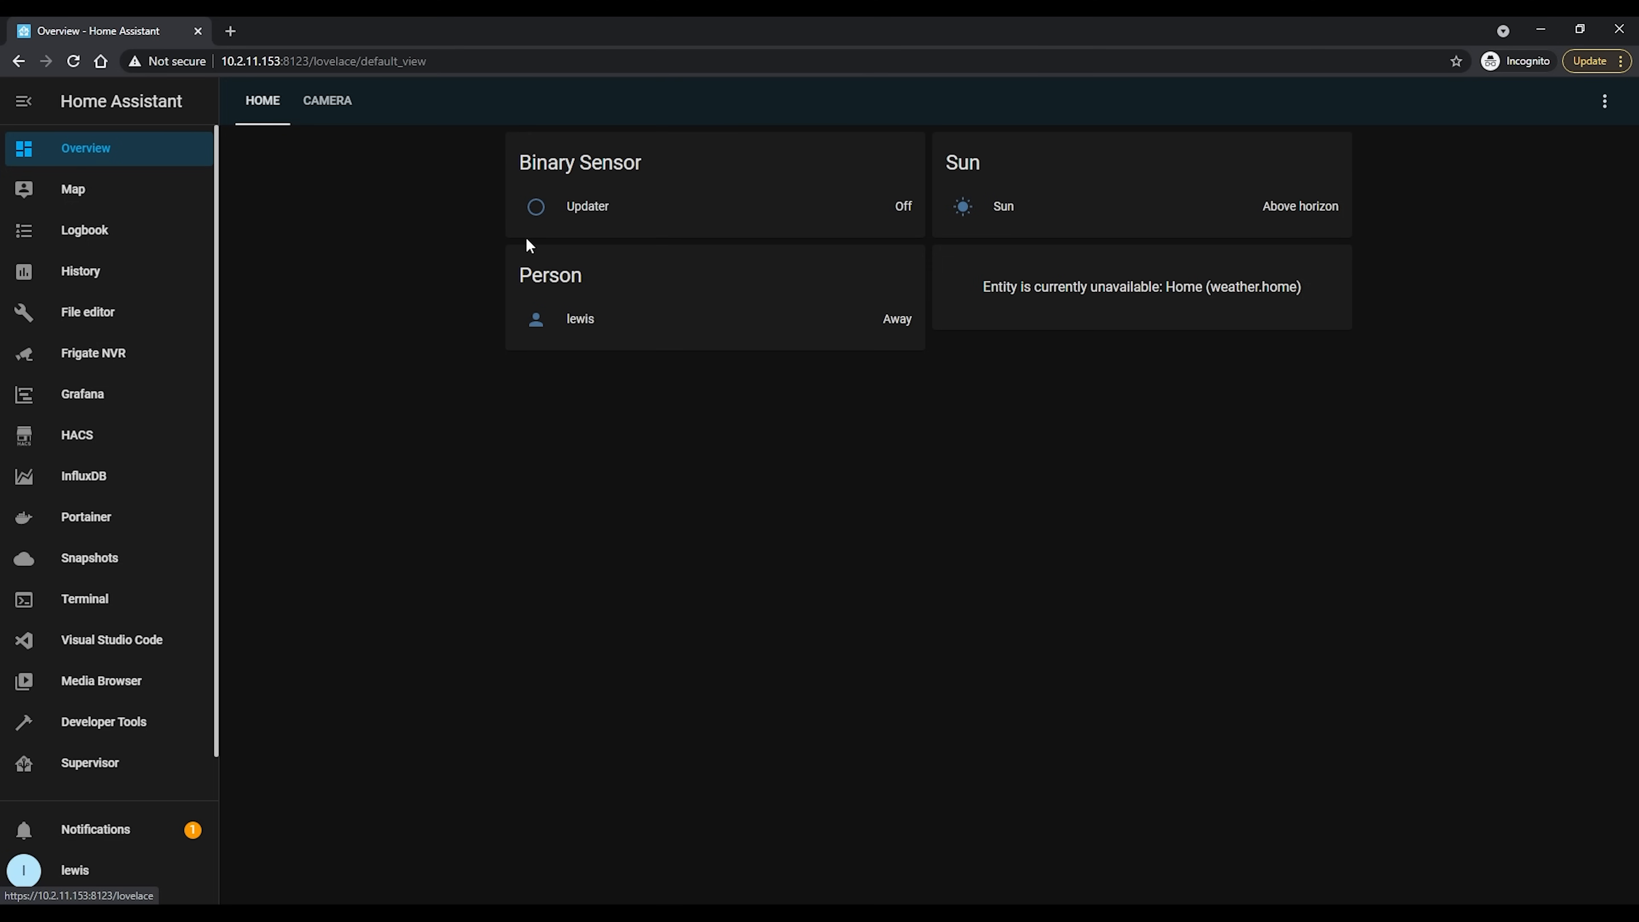
click(332, 106)
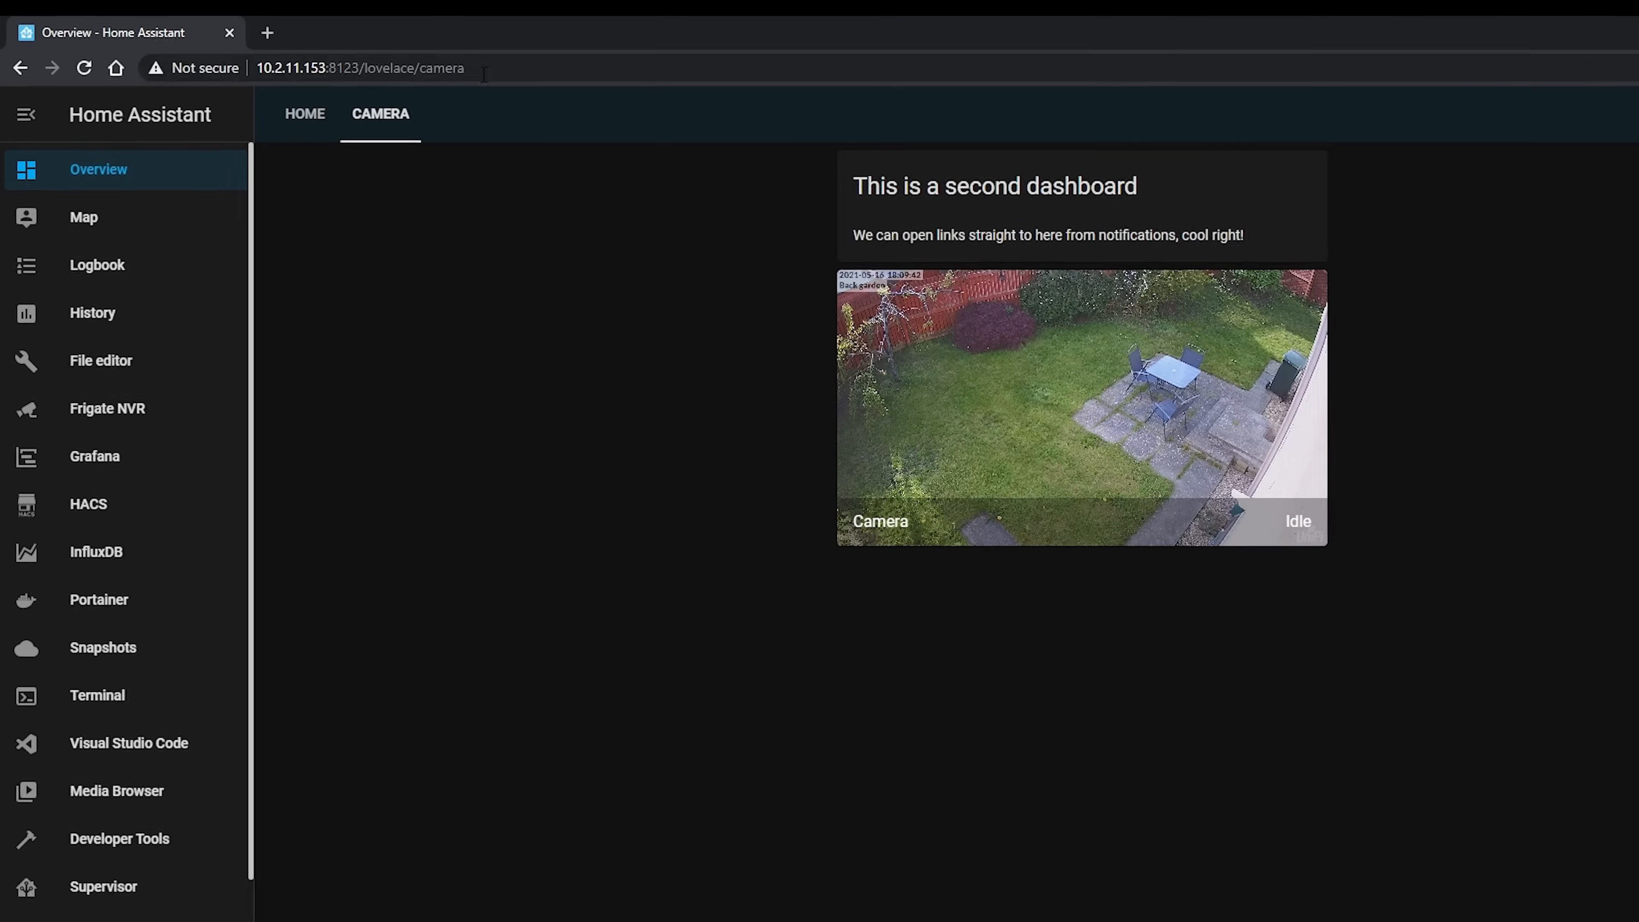
drag(478, 73, 402, 83)
key(ctrl+c)
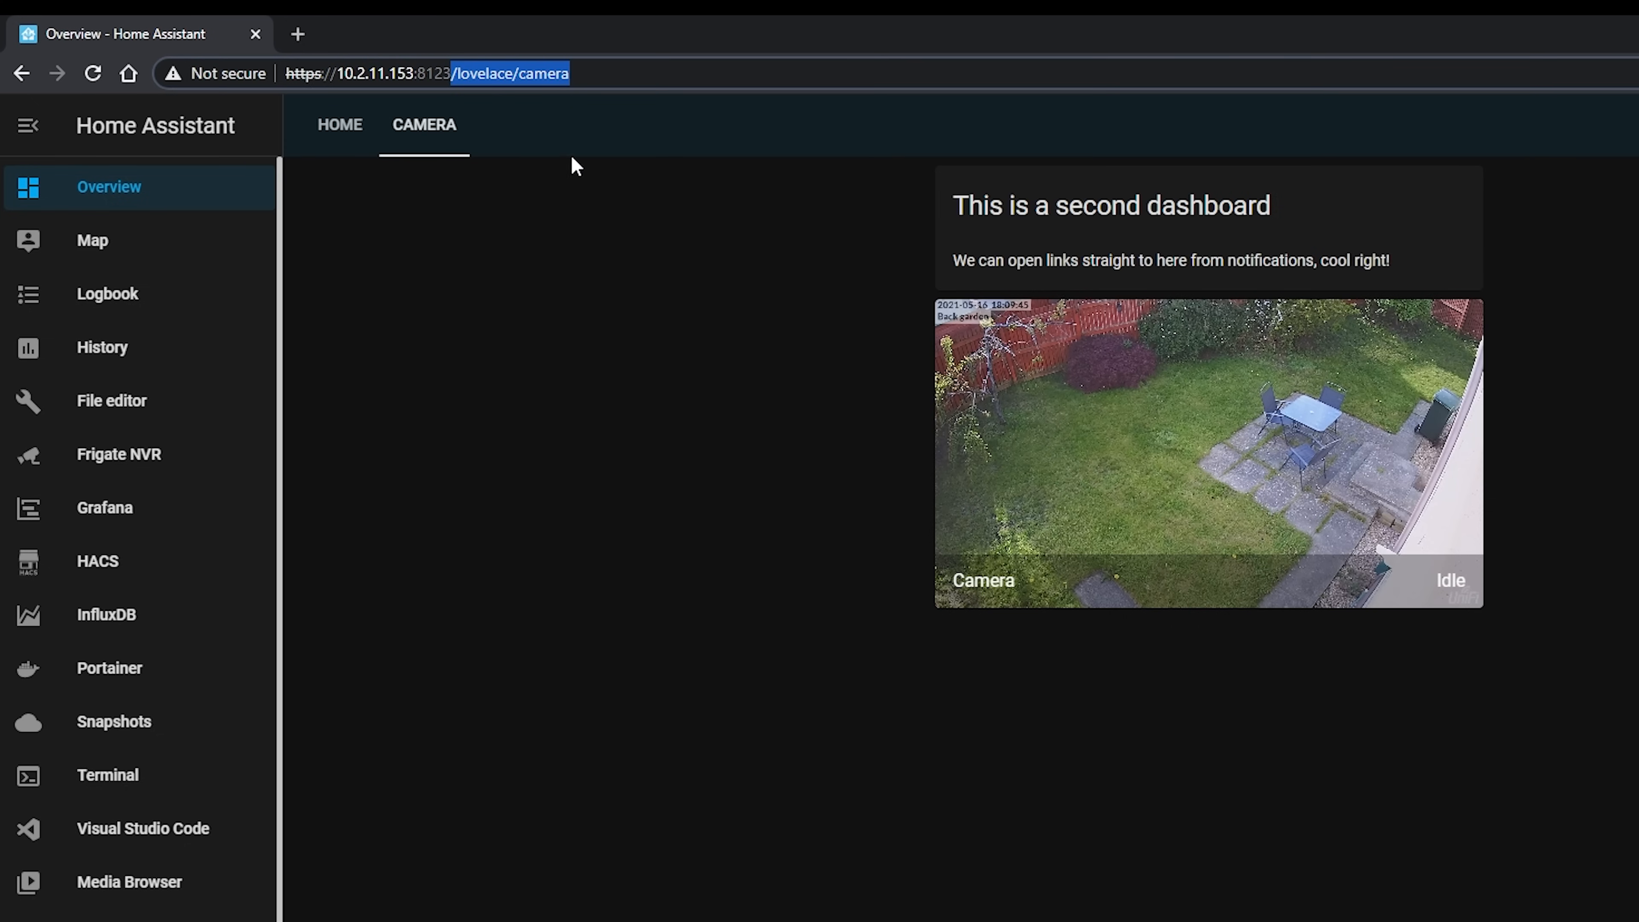
click(513, 426)
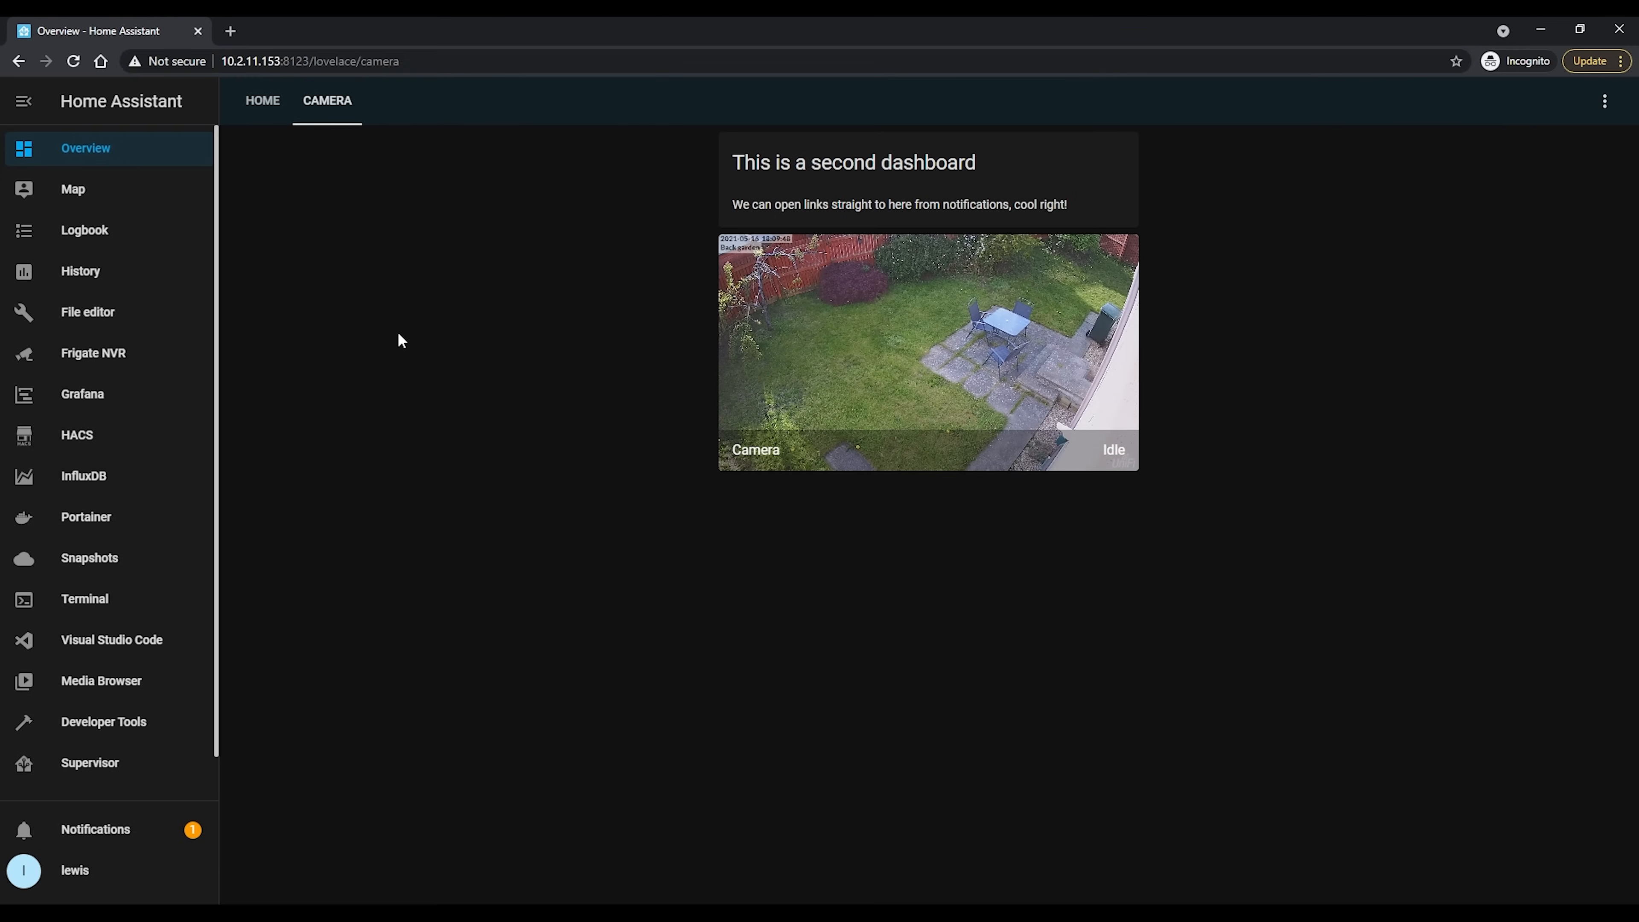
scroll(110, 726, down, 1)
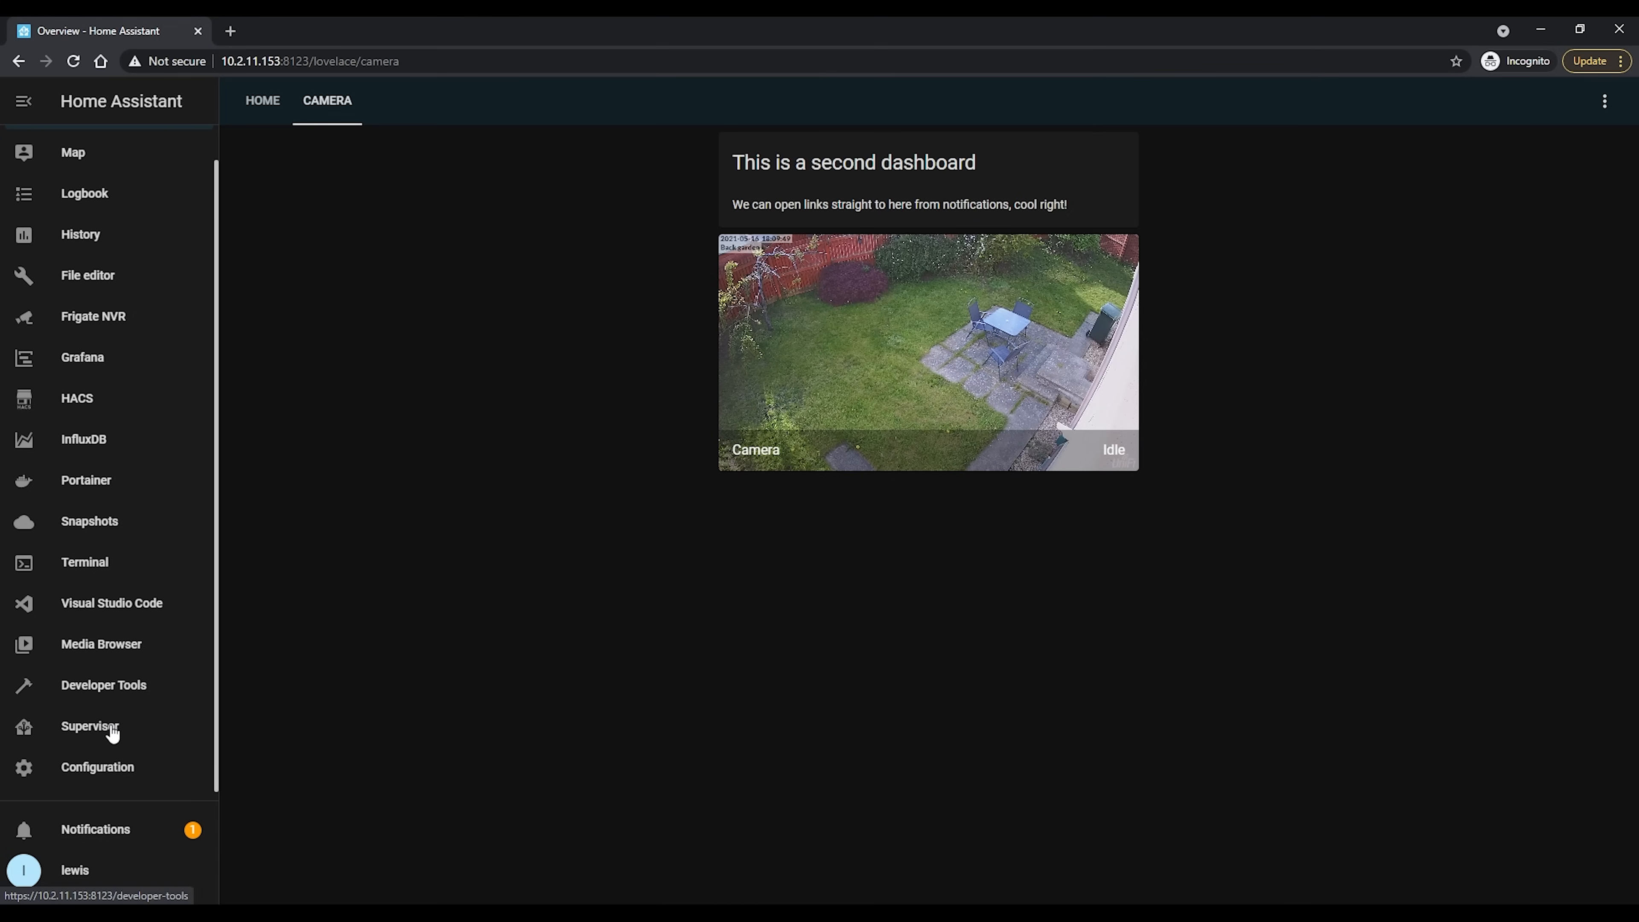
Return to the automations list in the configuration and open the Alarm notification automation for editing
click(134, 772)
scroll(670, 560, down, 4)
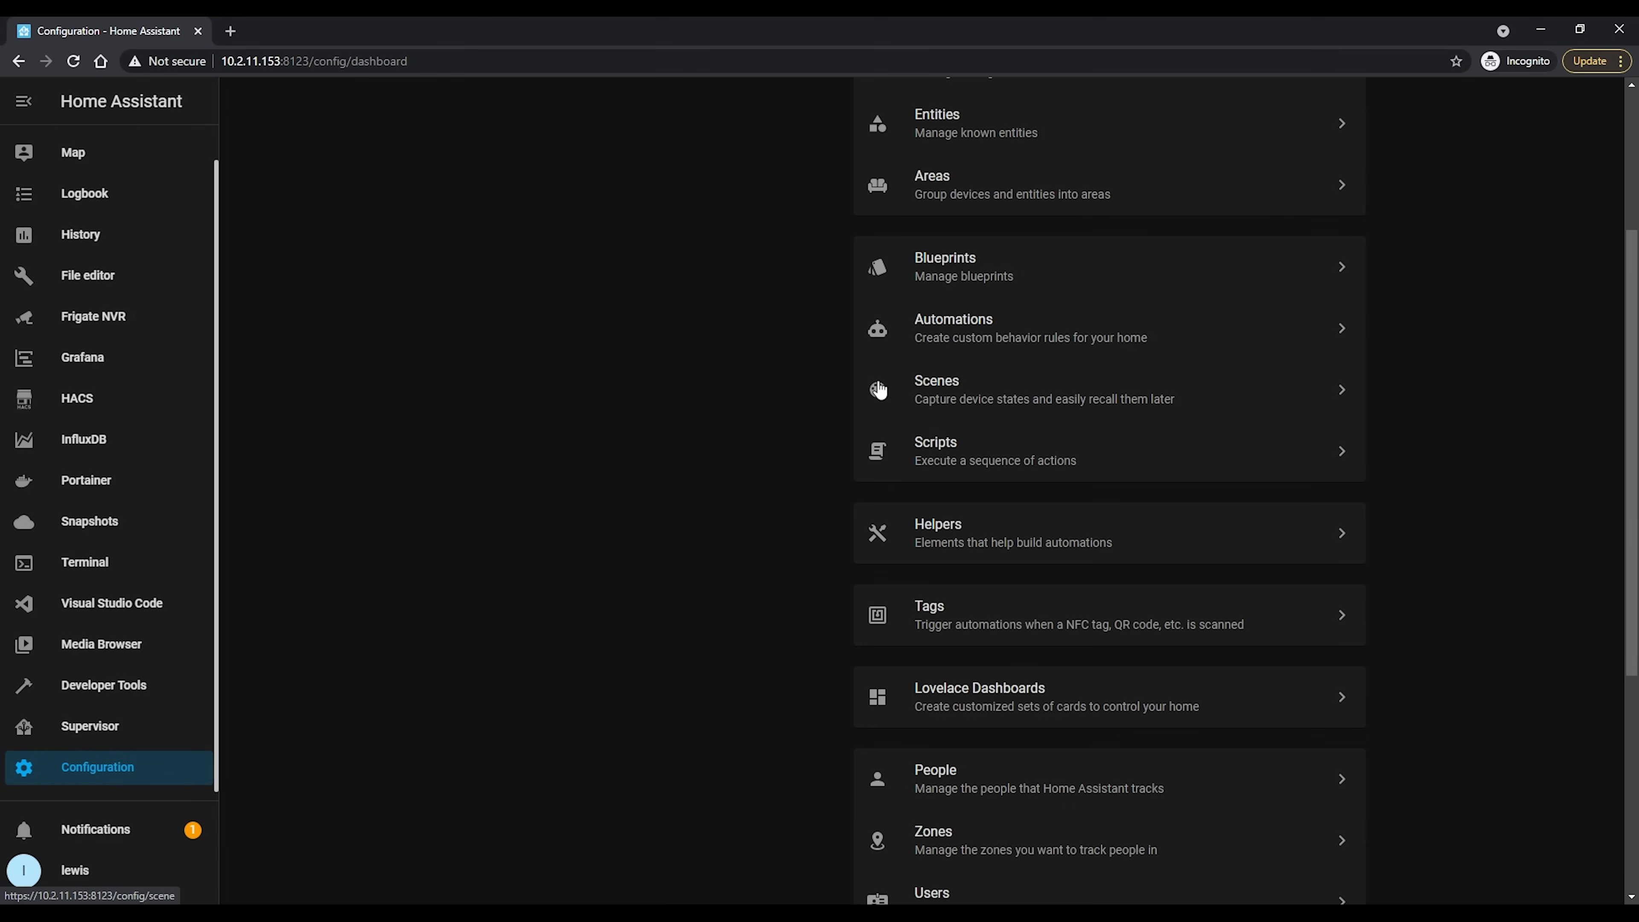
click(1194, 334)
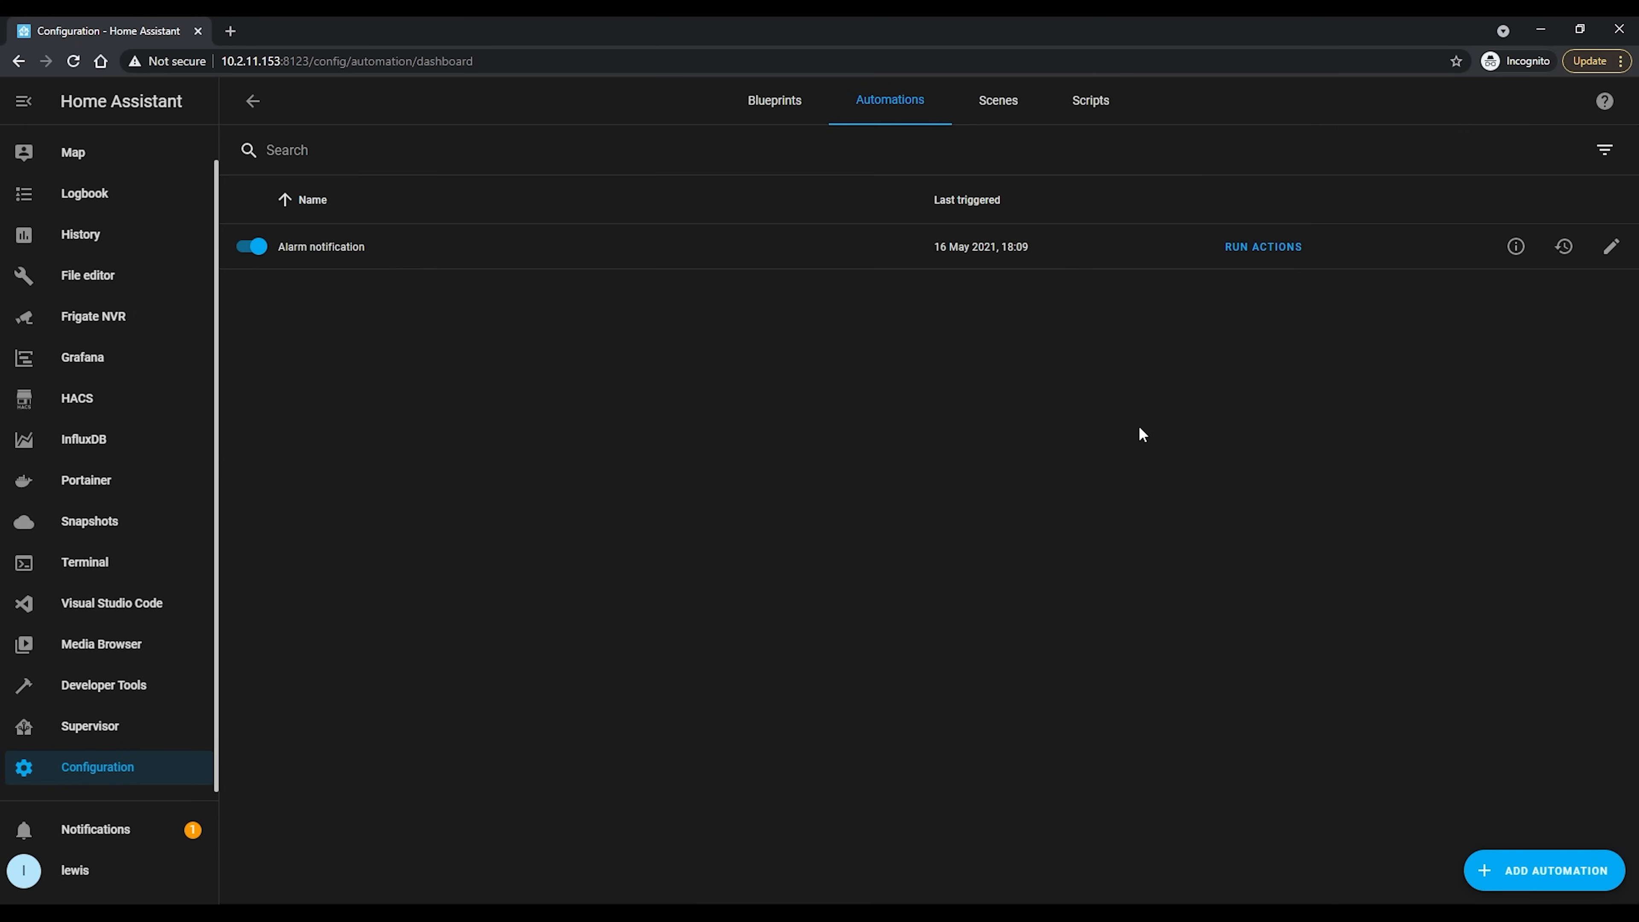
click(1611, 246)
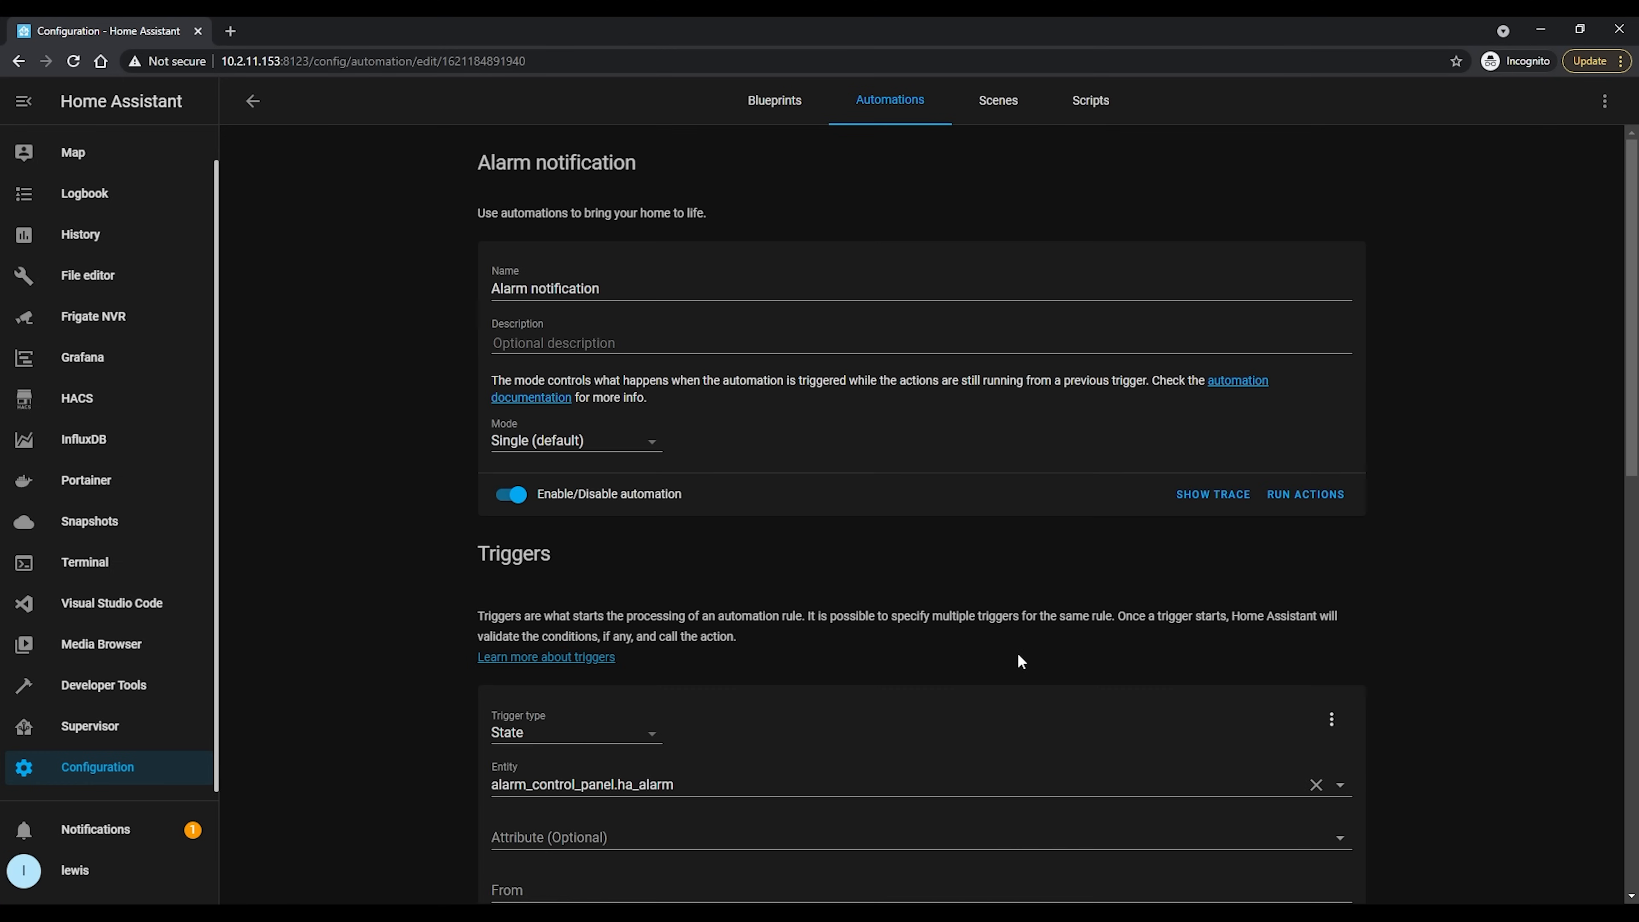
Add an actions list with "- action: URI" beneath the image line in the notify action's data
scroll(1019, 659, down, 10)
click(890, 813)
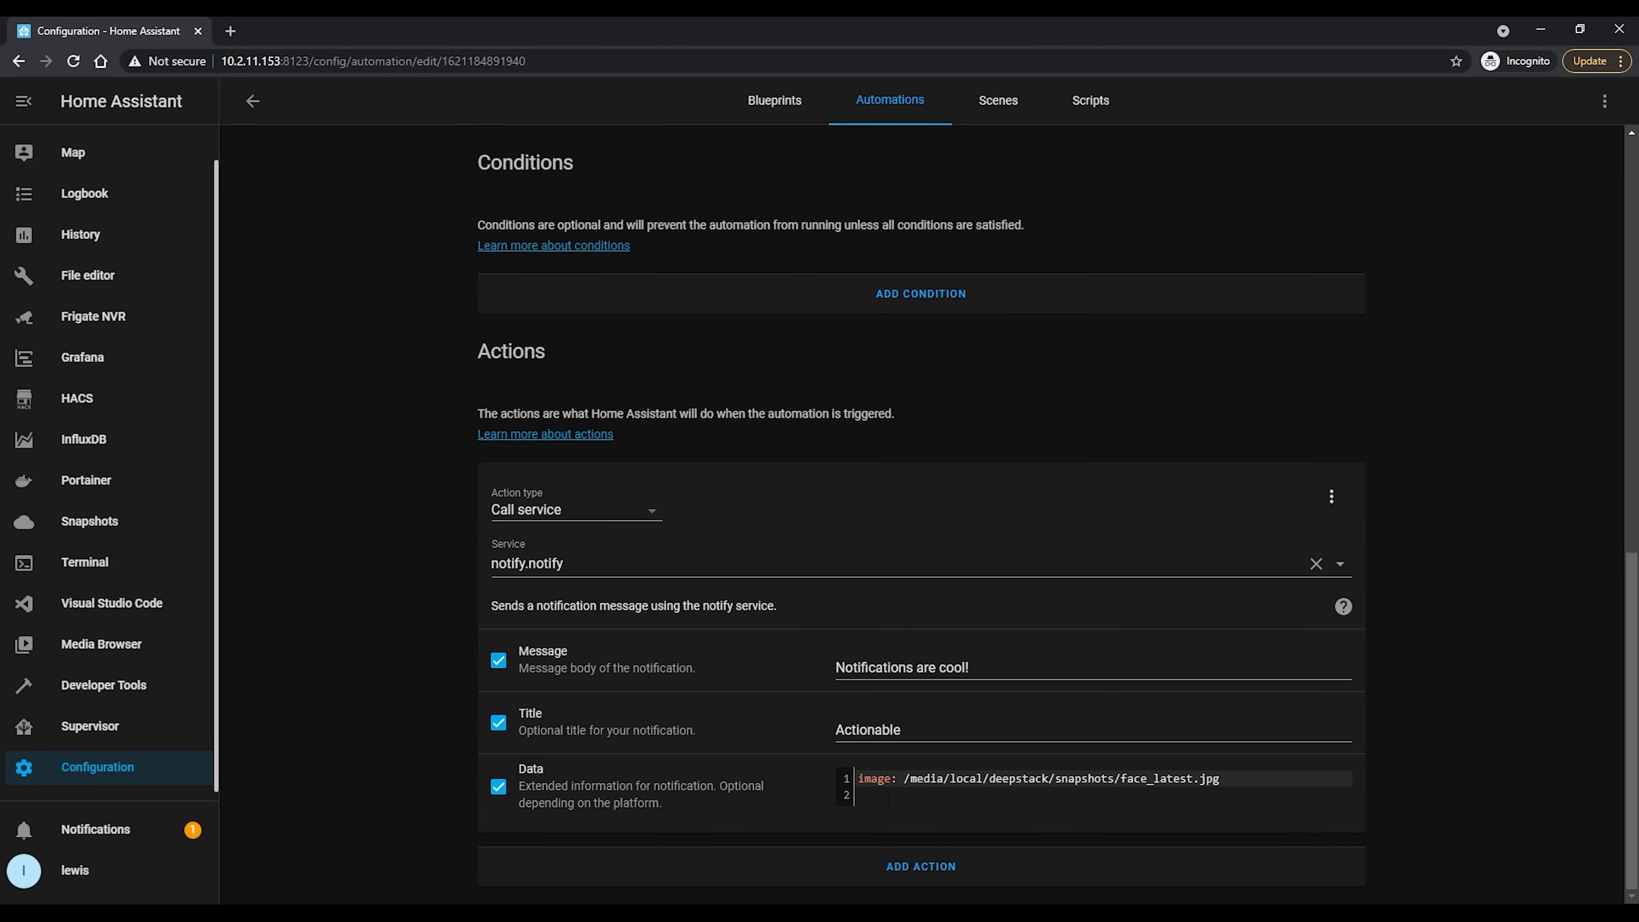
text(ac)
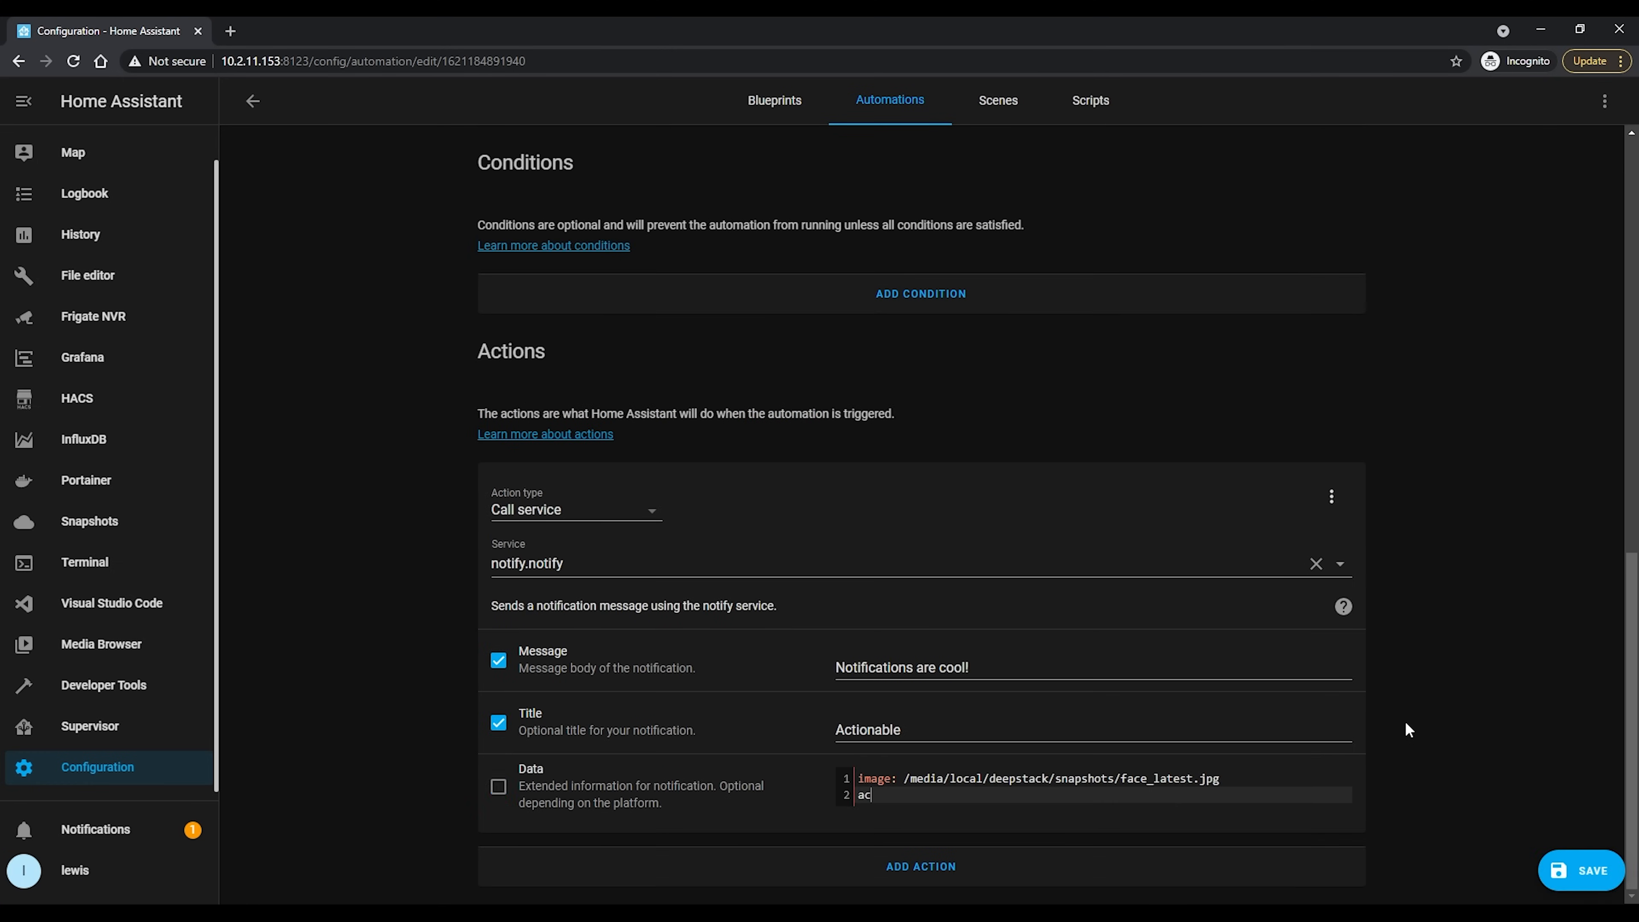
text(tions:)
key(Return)
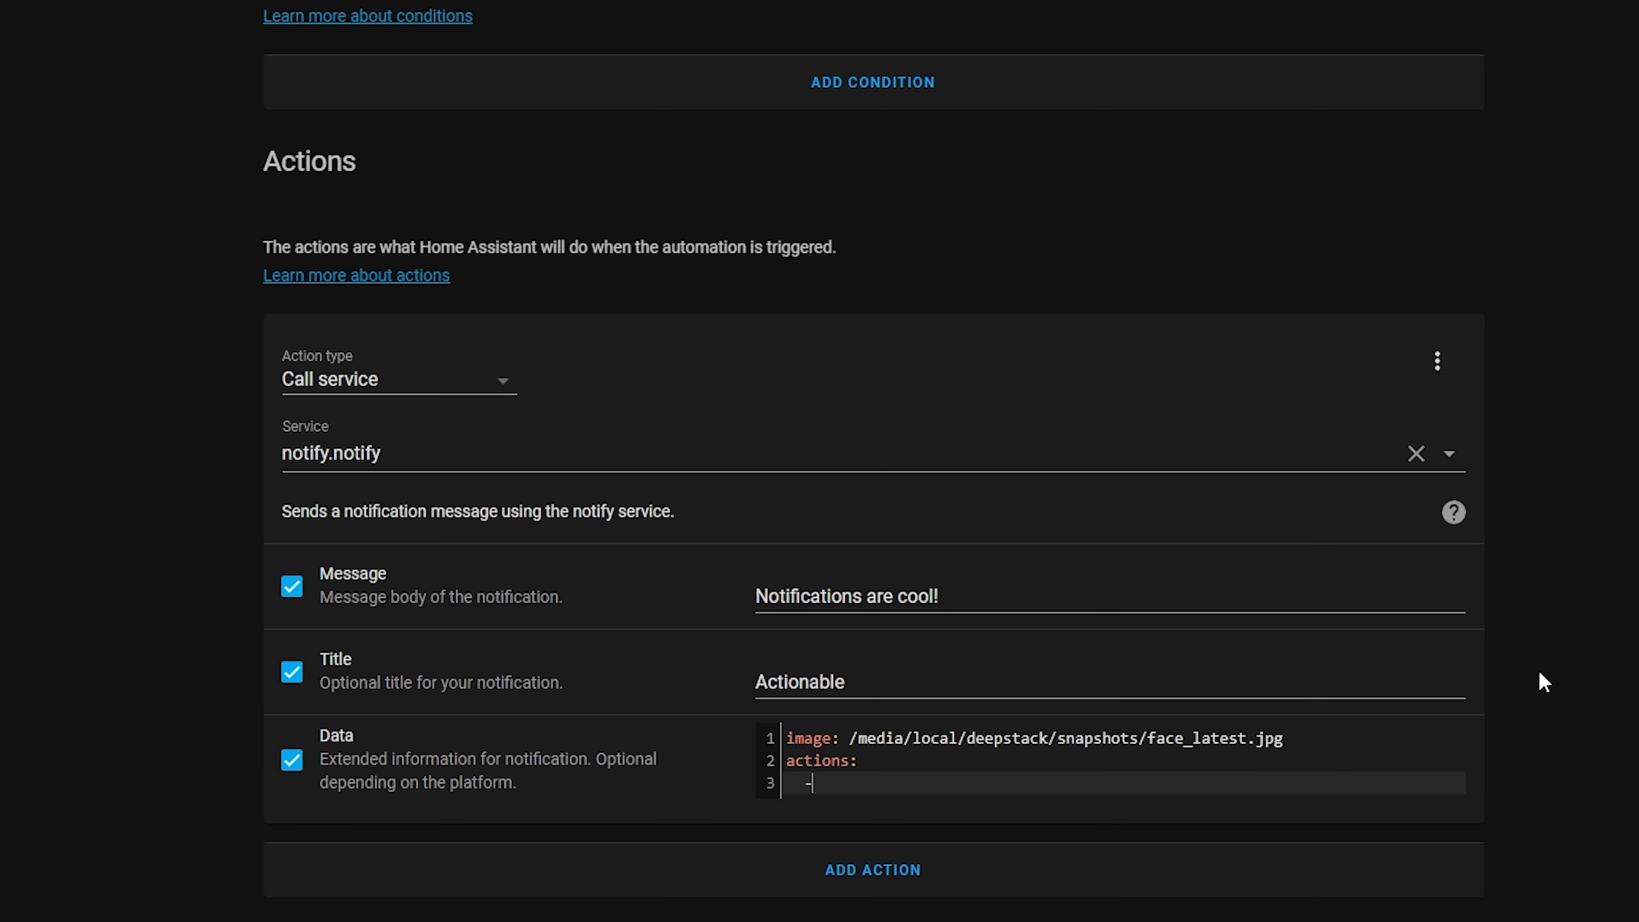
text(- action: URI)
key(Return)
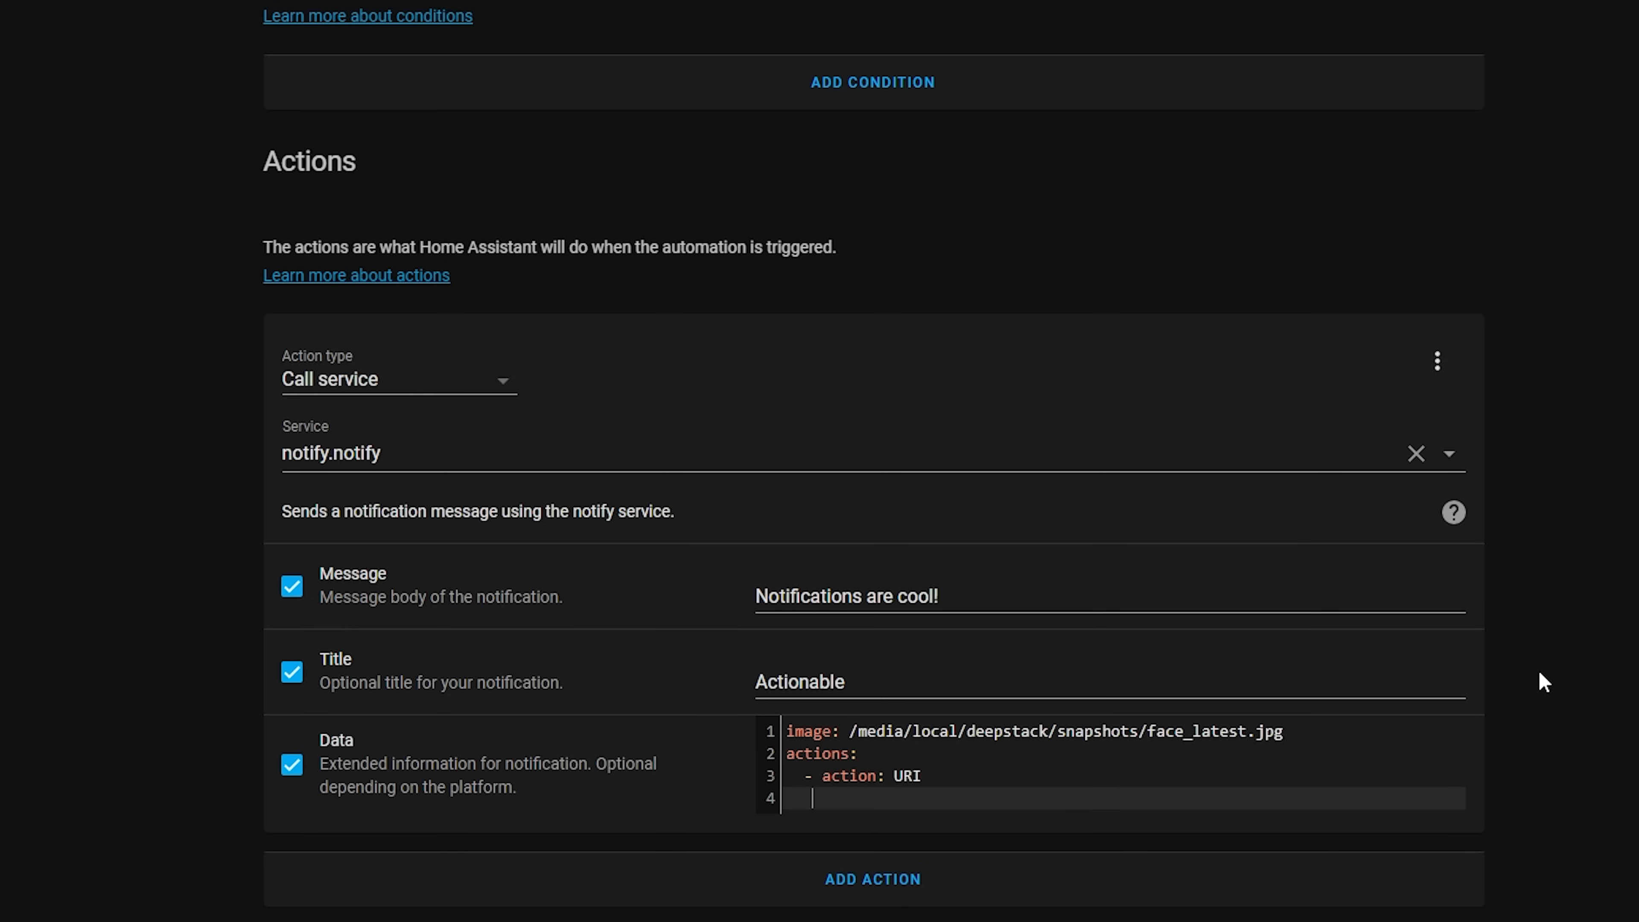
Give the URI action the title "Open Camera" and the uri /lovelace/camera
text(title: "Open Camera")
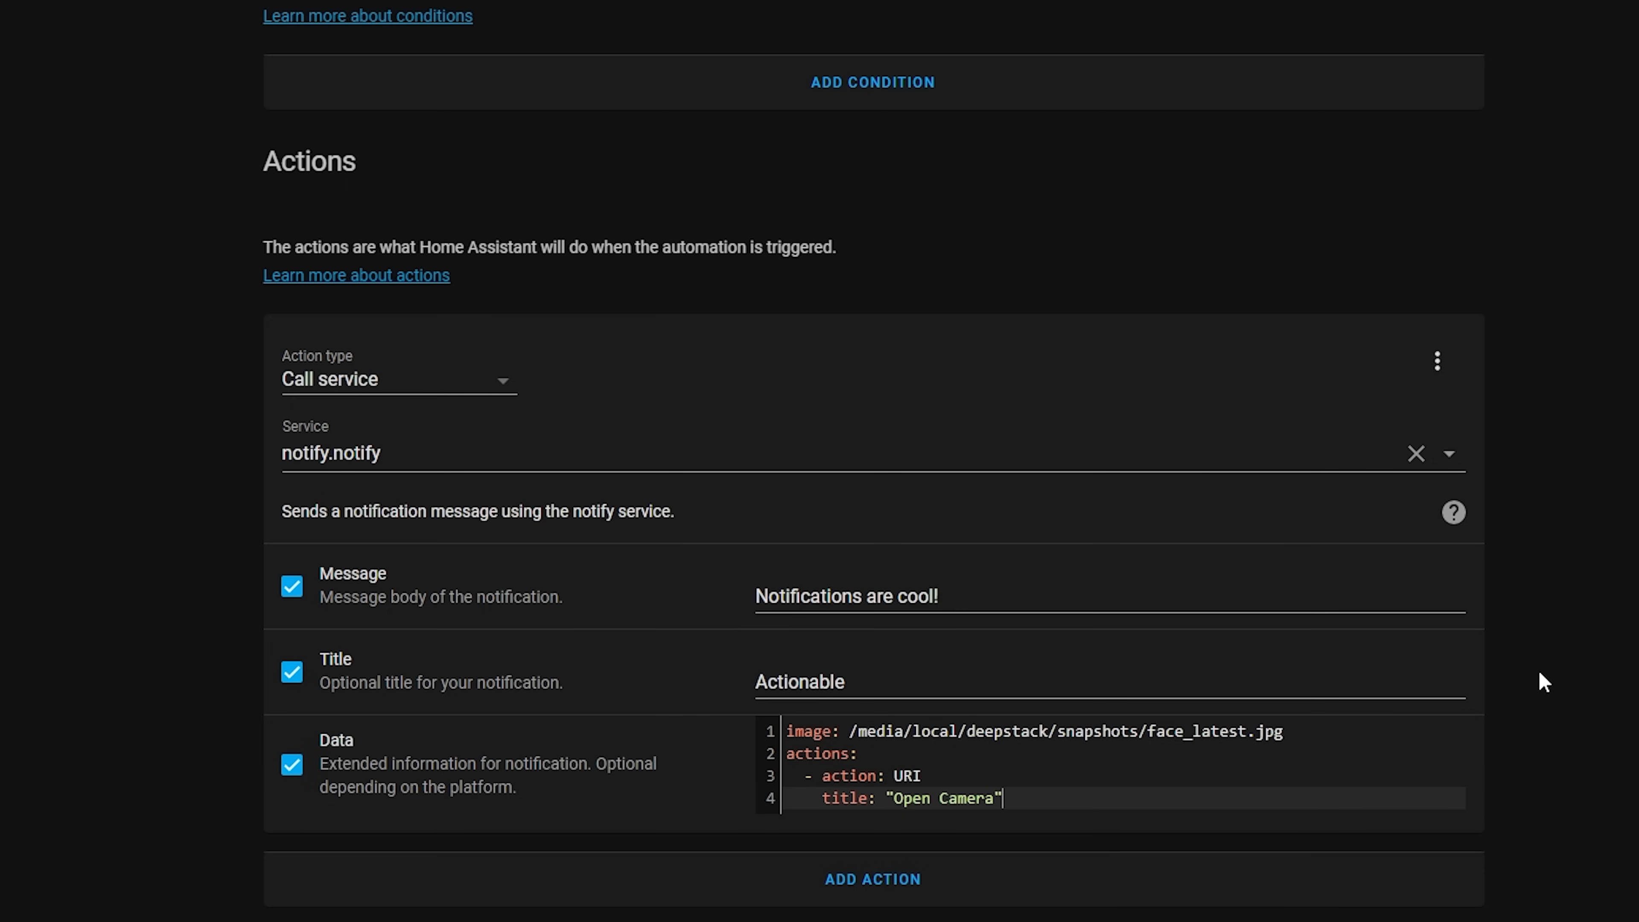
key(Return)
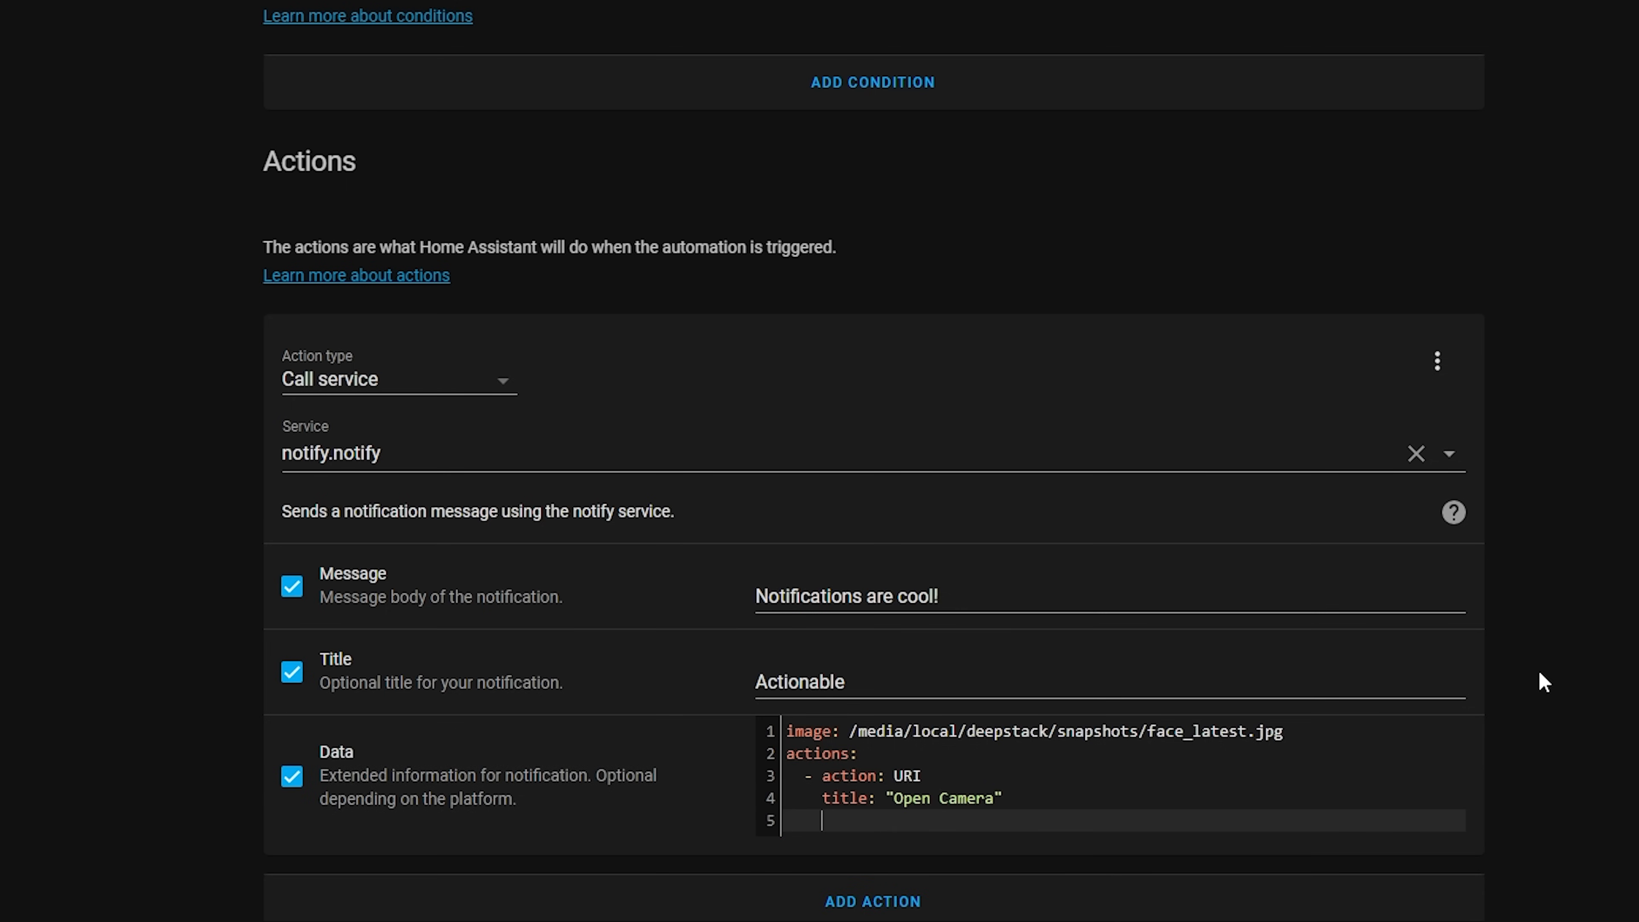
text(uri:)
key(ctrl+v)
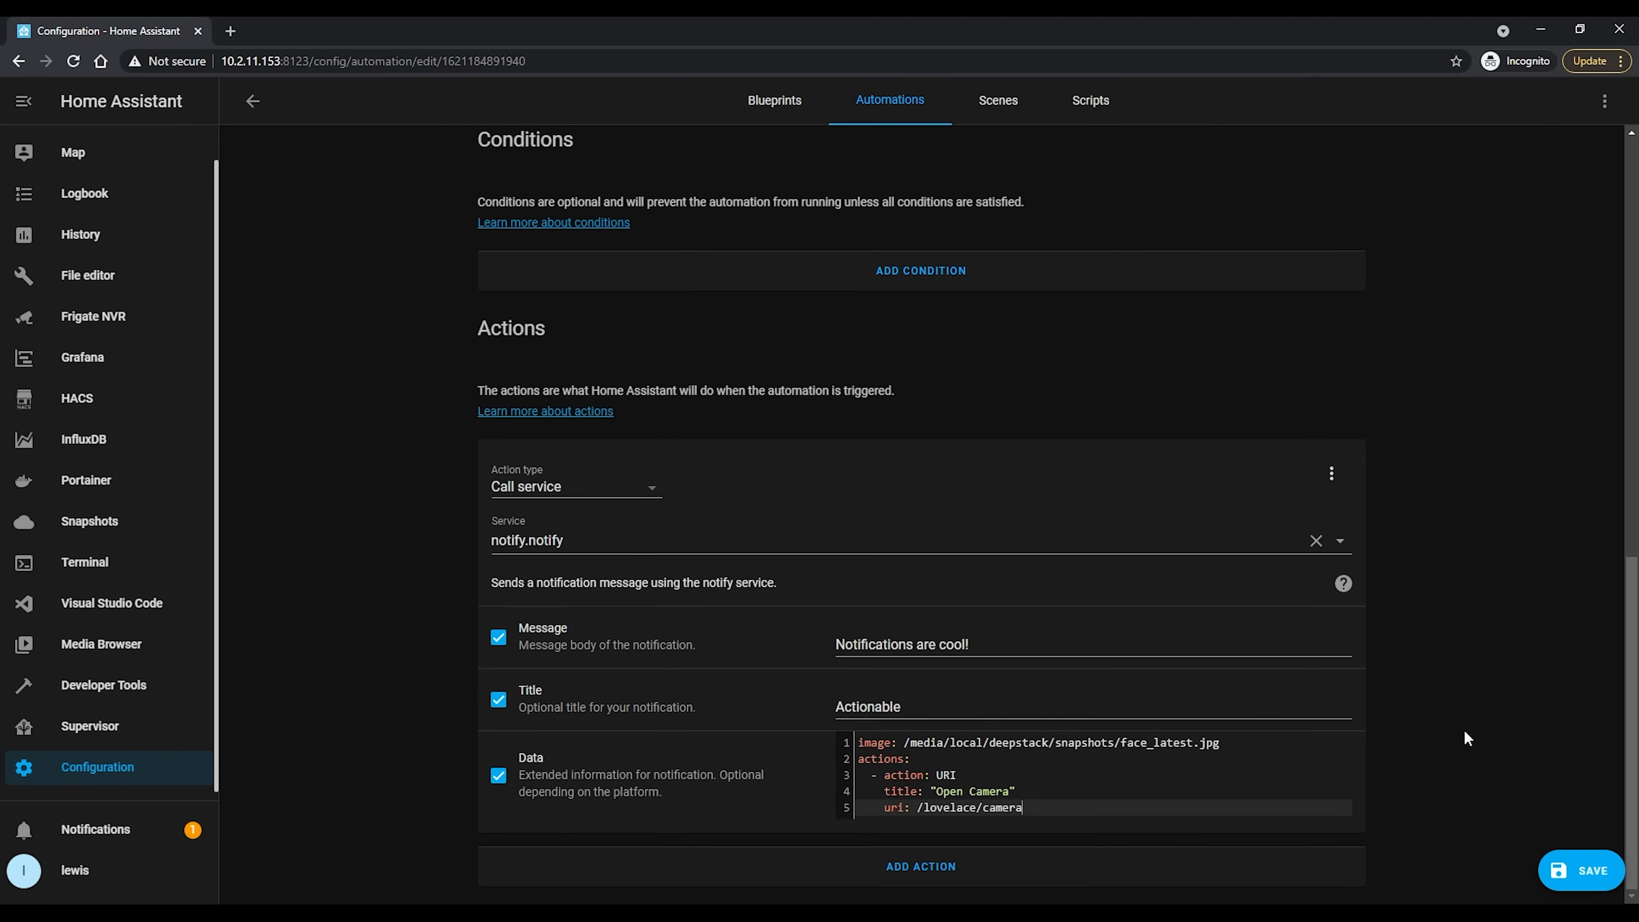
Save the automation and run its actions
click(1586, 878)
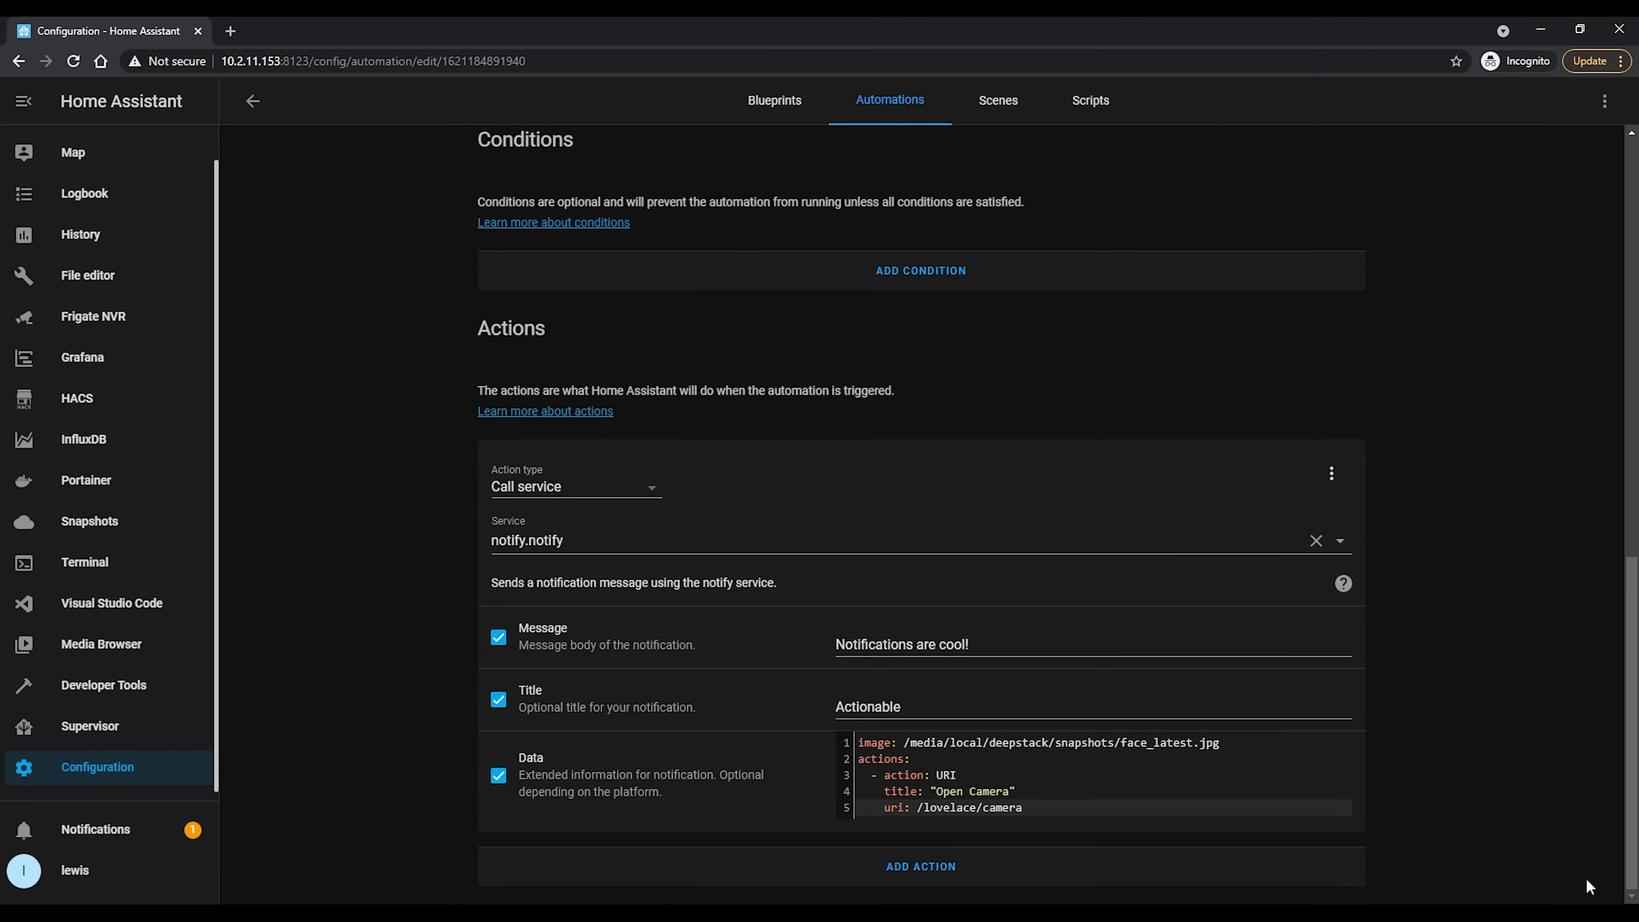
scroll(1494, 516, up, 12)
click(1313, 499)
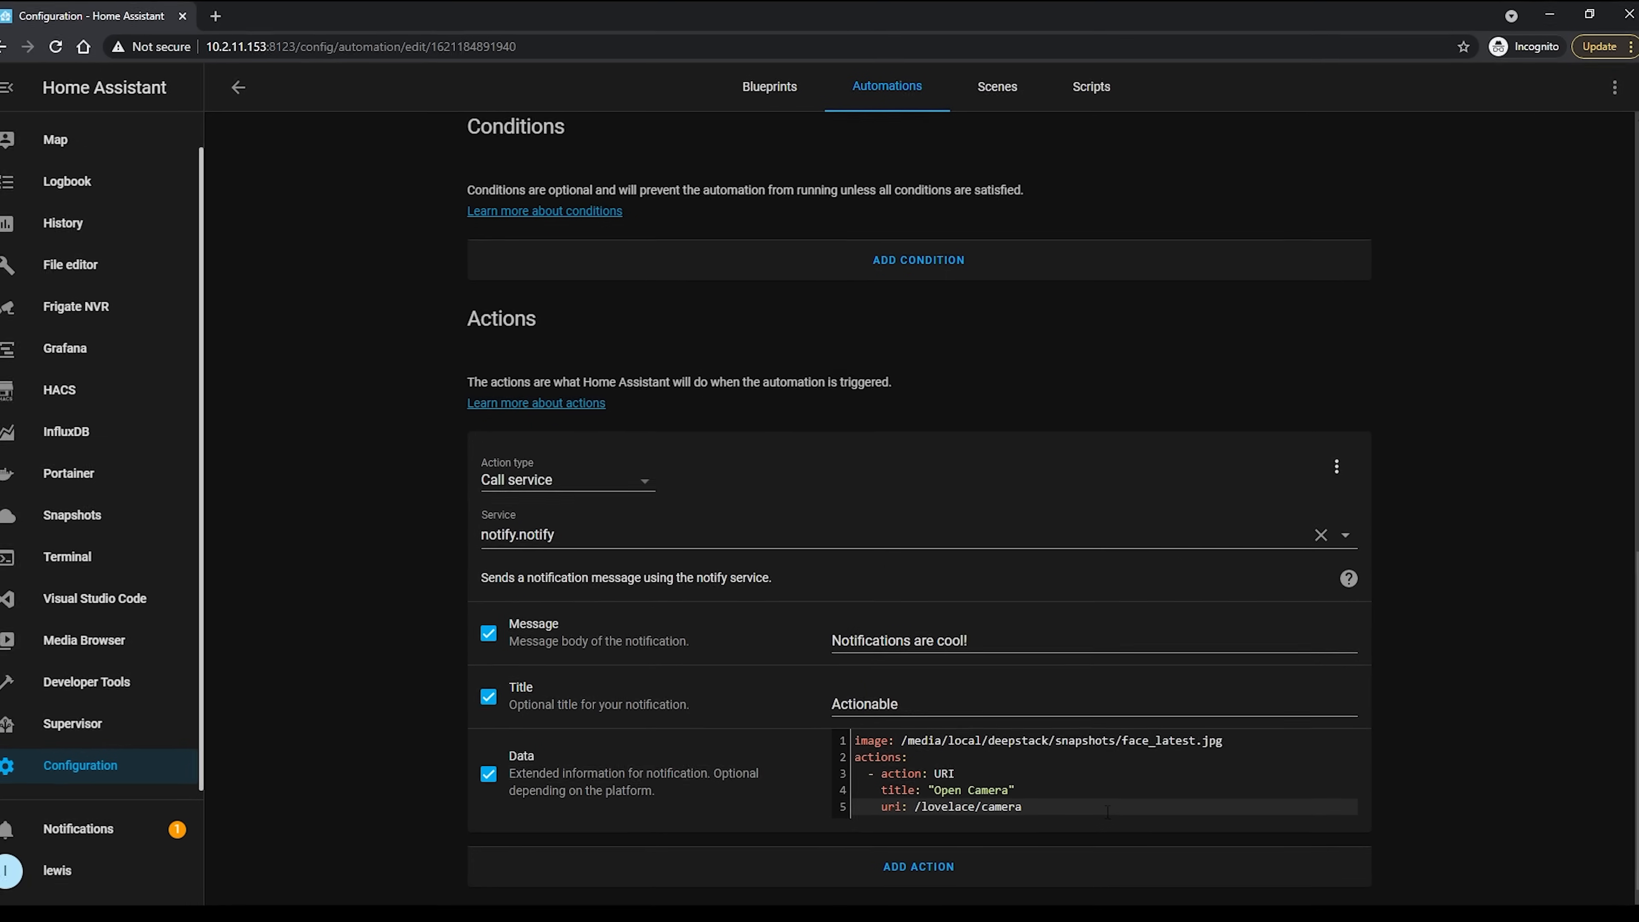
Add a second notification action, DISABLE_ALARM, with the title "Disable Alarm" to the notify action's data
key(Return)
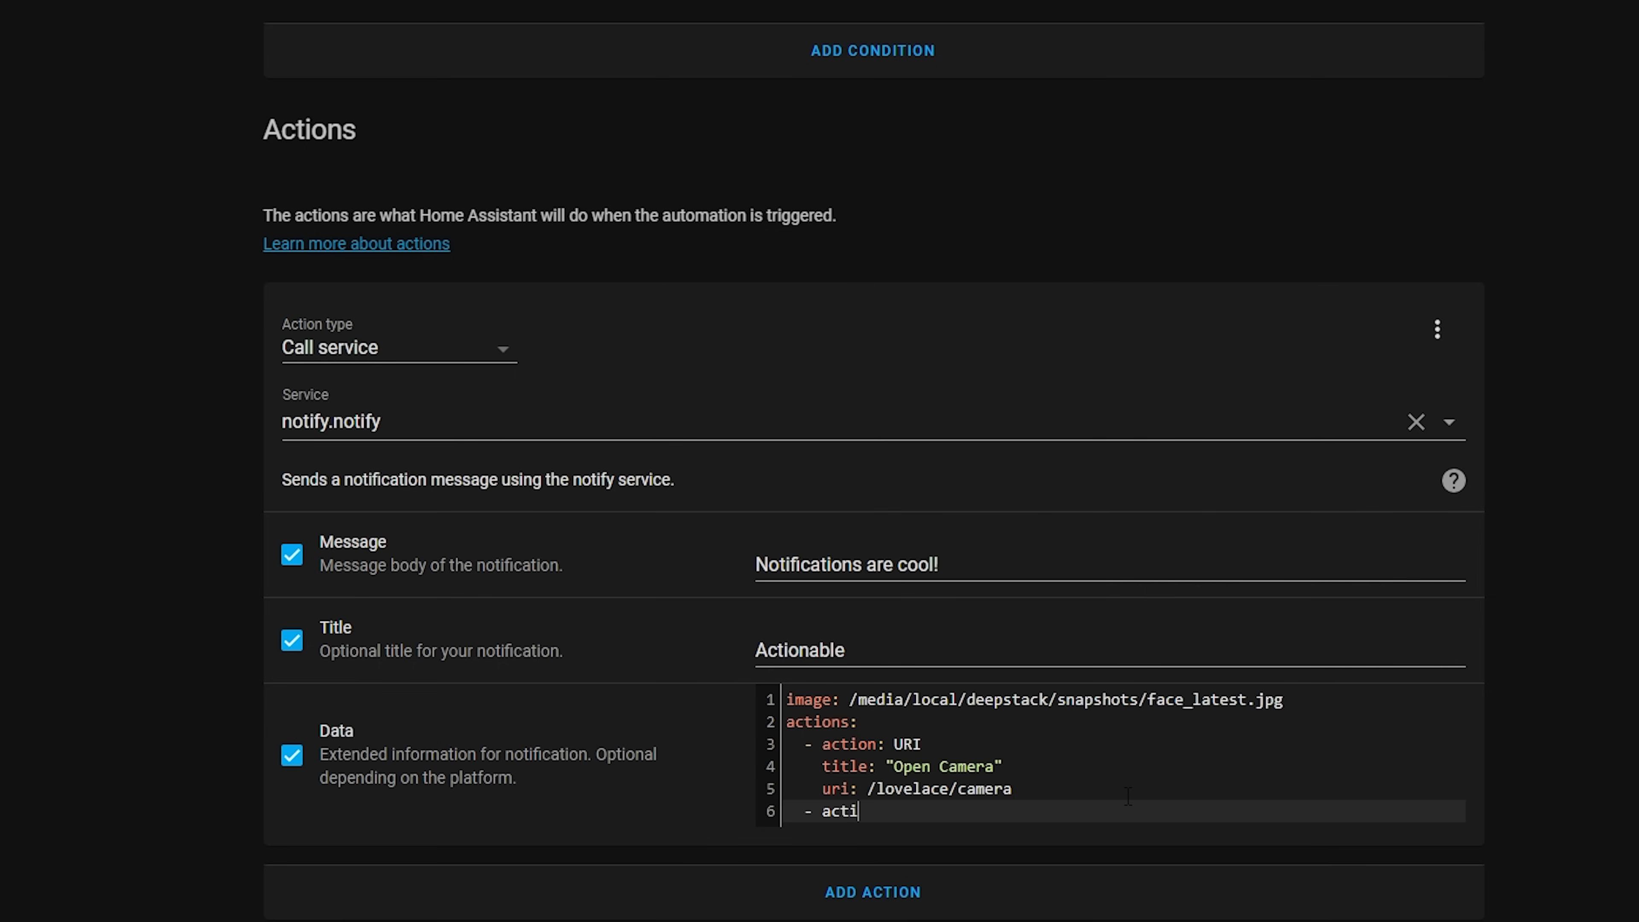
text(- action: DISABLE_ALARM)
key(Return)
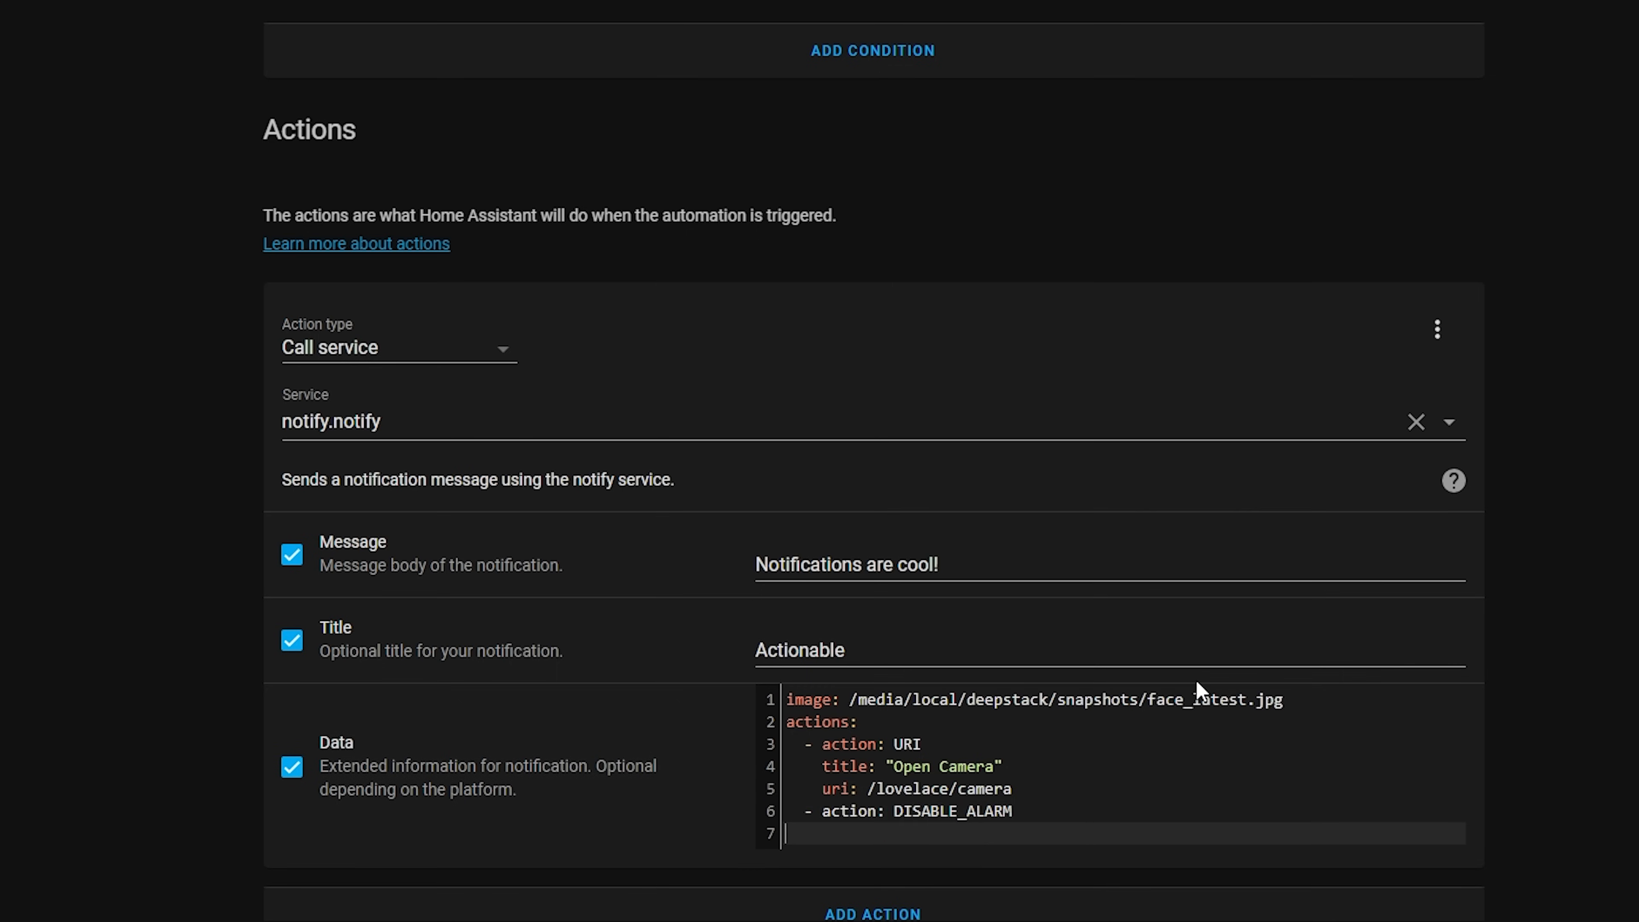
text(title: "Disable)
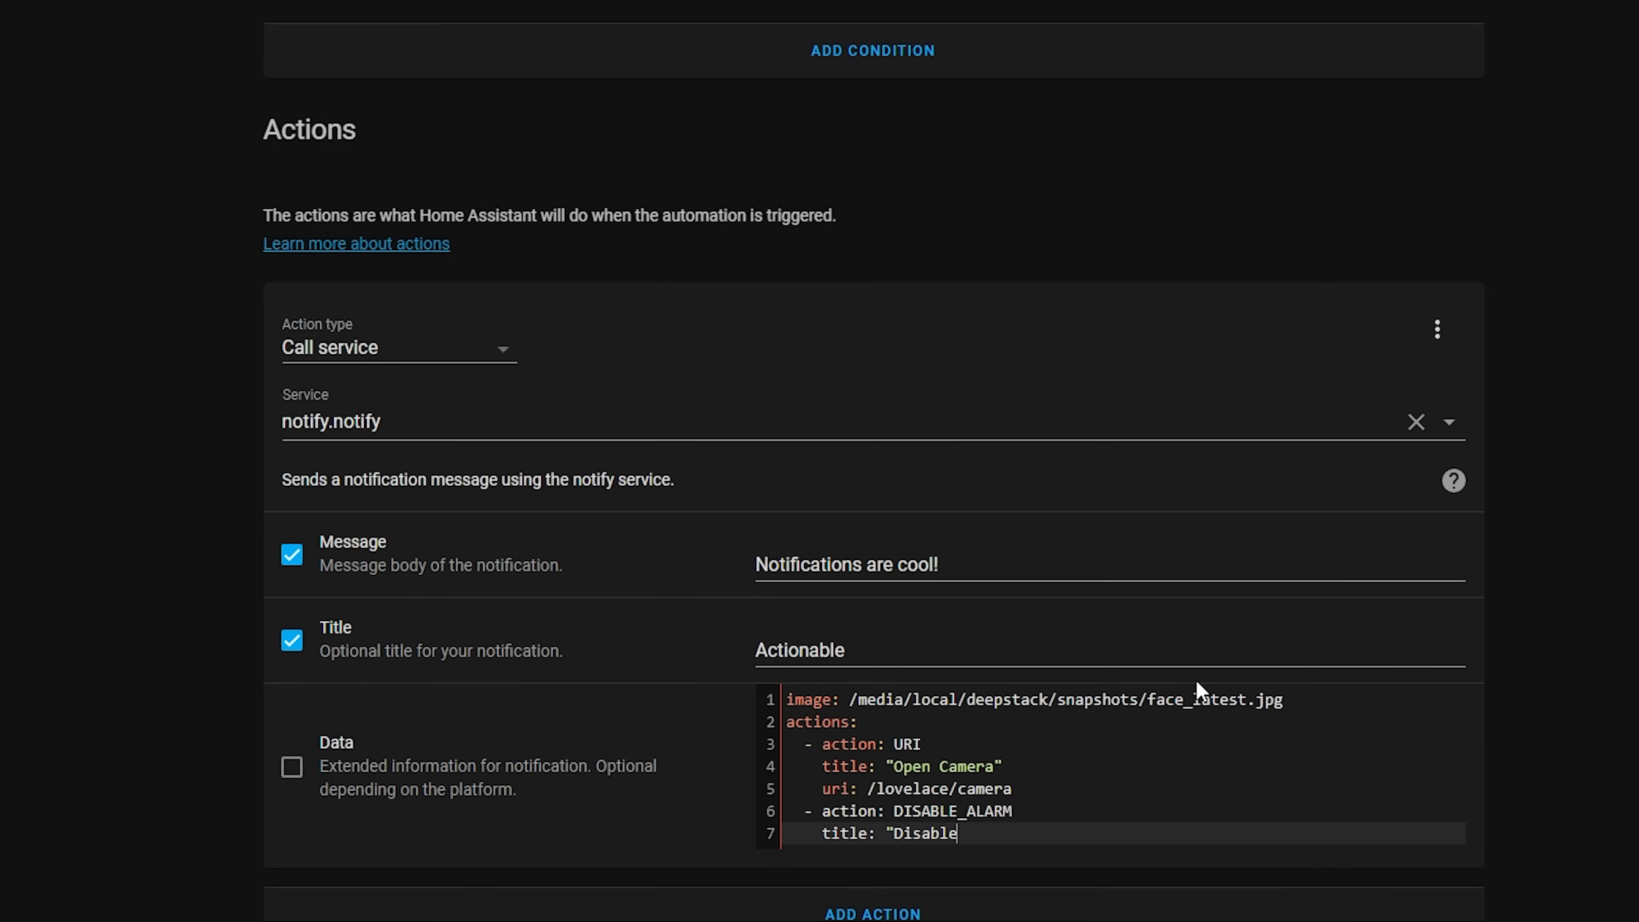
text( Alarm")
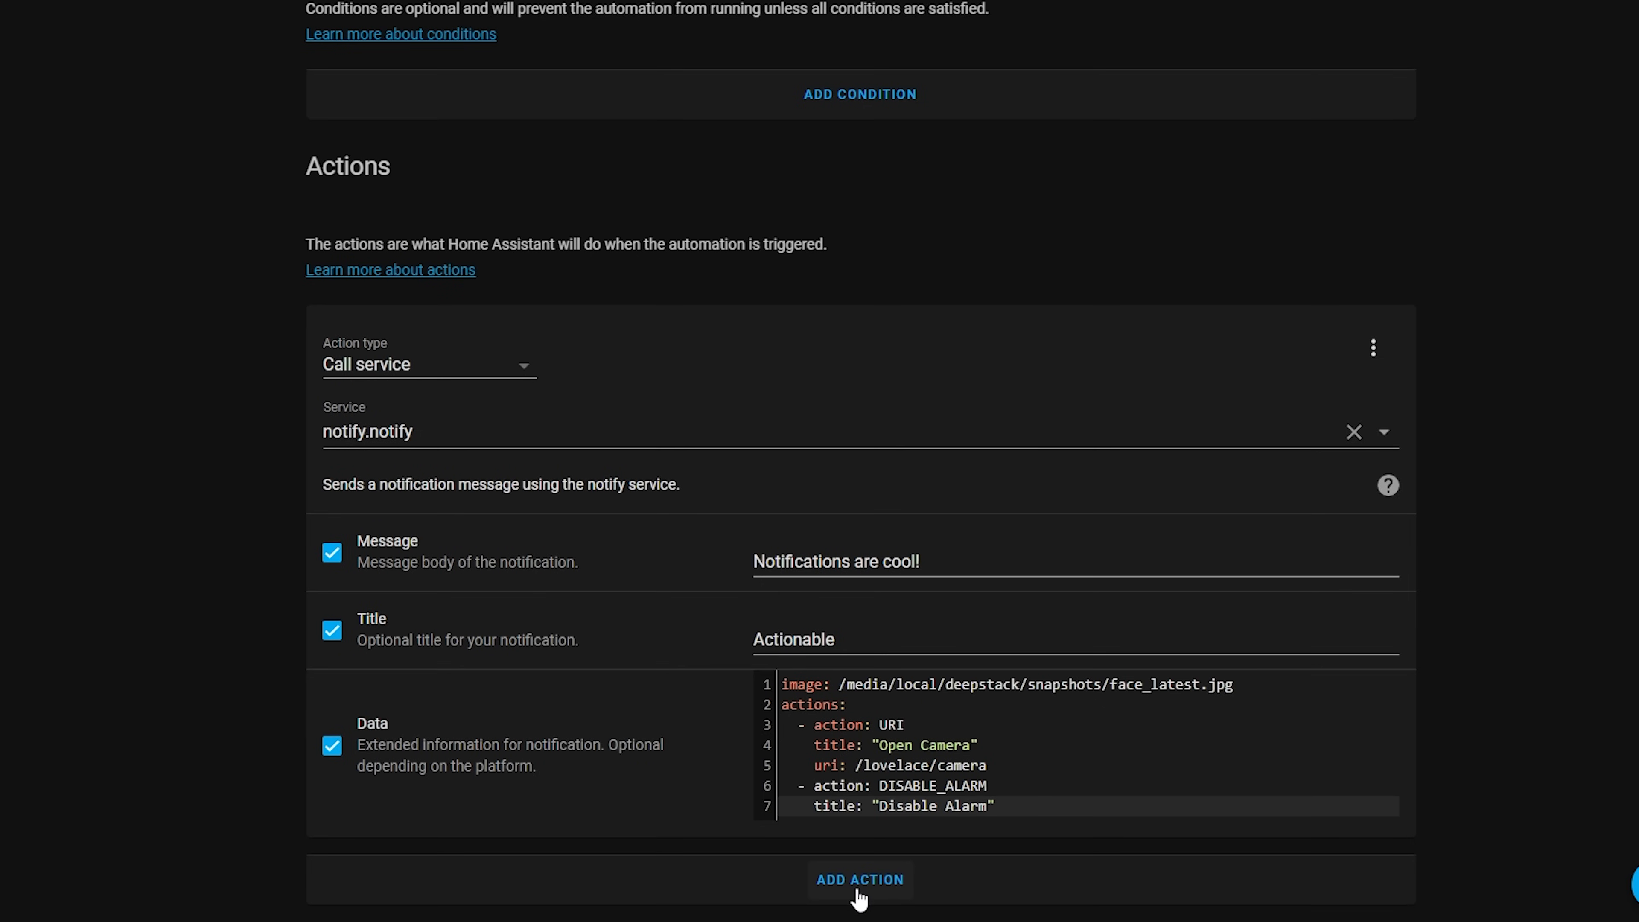
Add a Wait for trigger action with a timeout of 00:01:00 and continue on timeout turned off
click(860, 888)
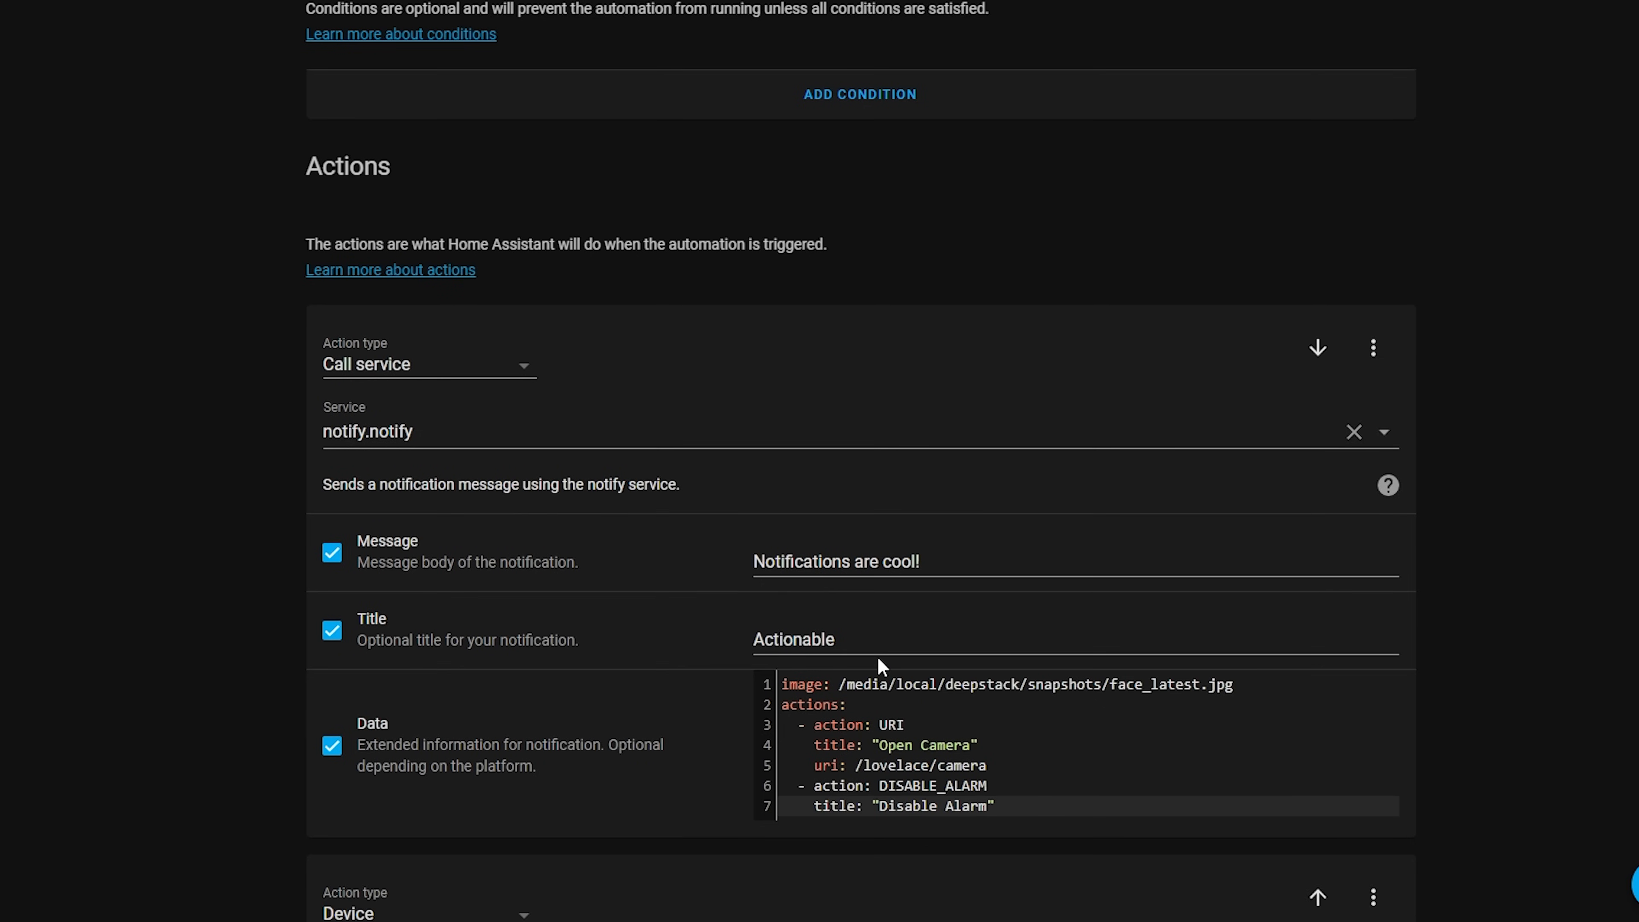
scroll(882, 666, down, 4)
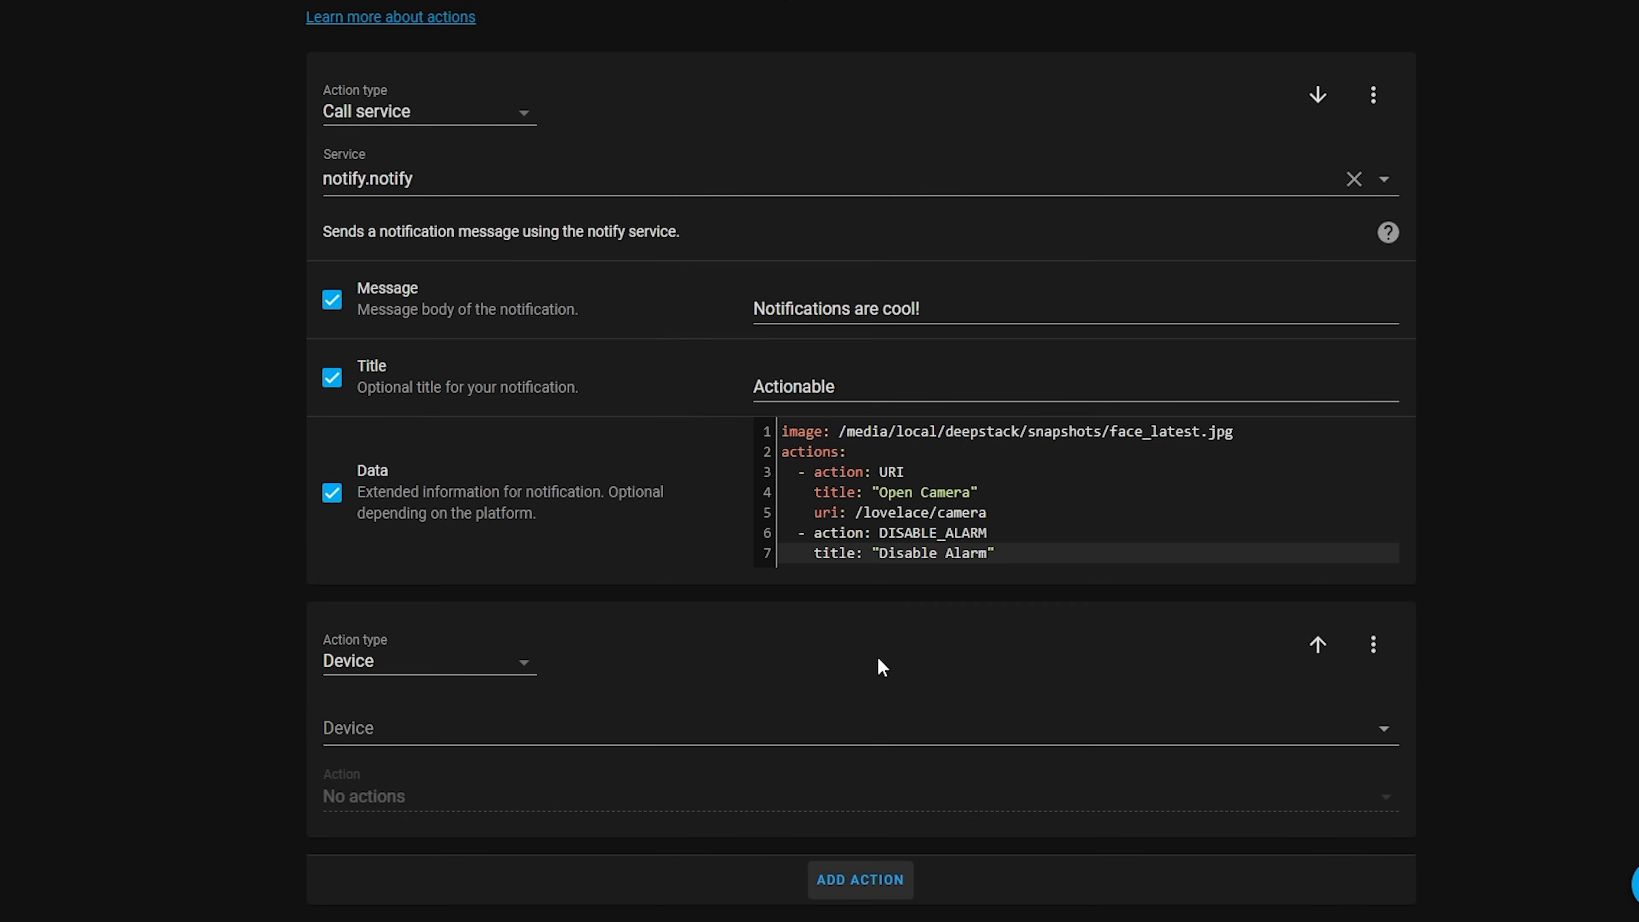
click(404, 660)
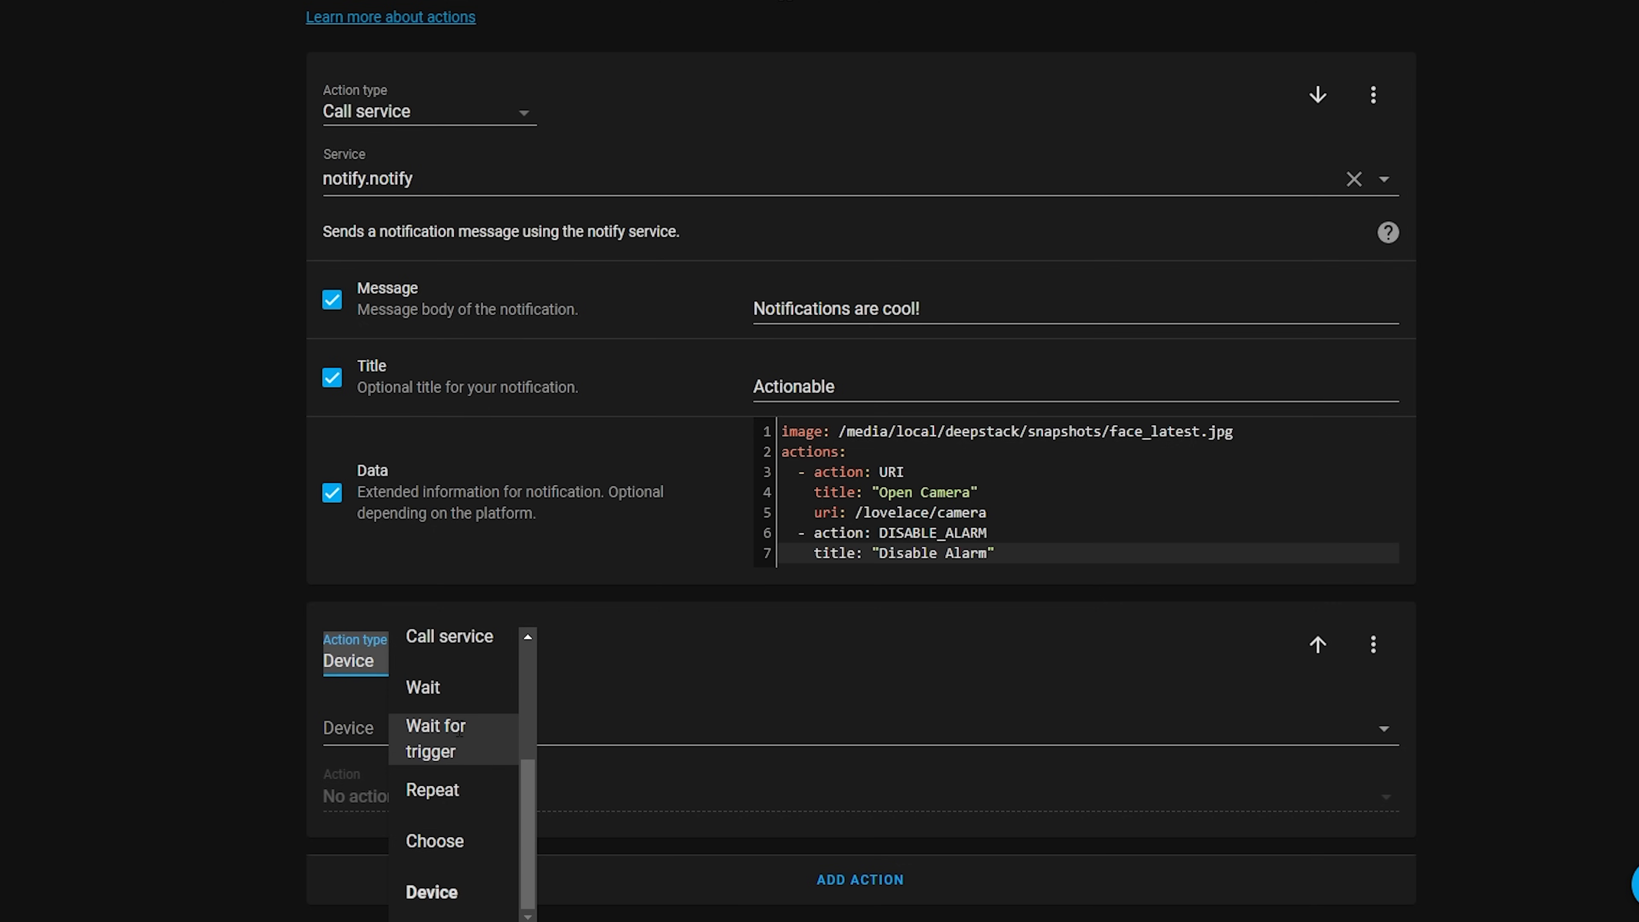
click(459, 732)
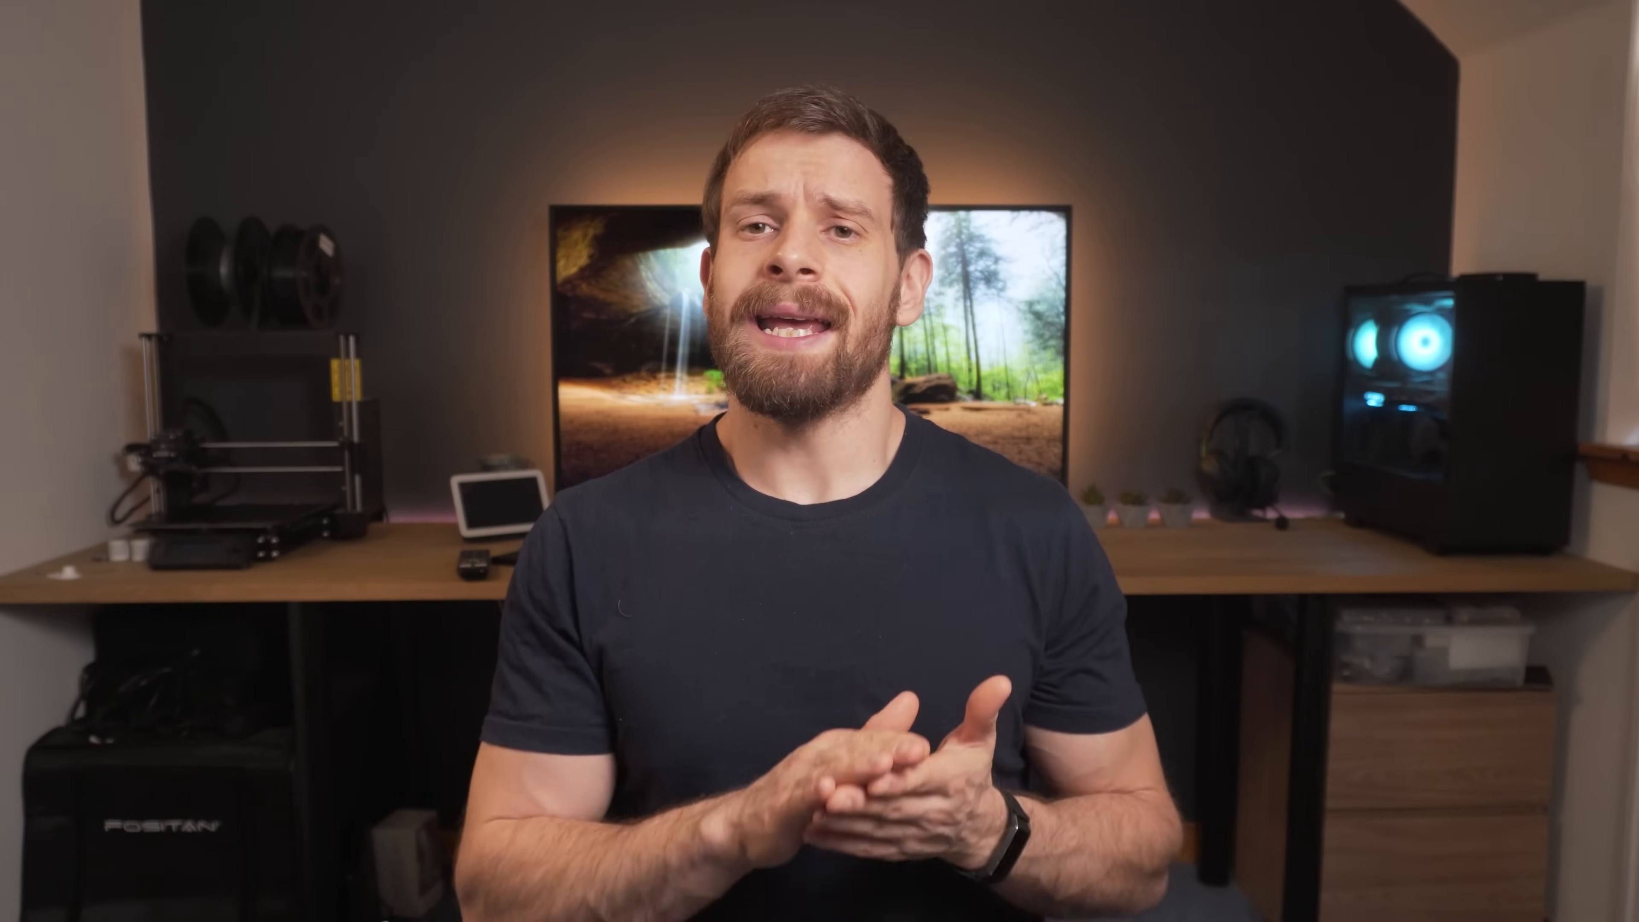
click(568, 725)
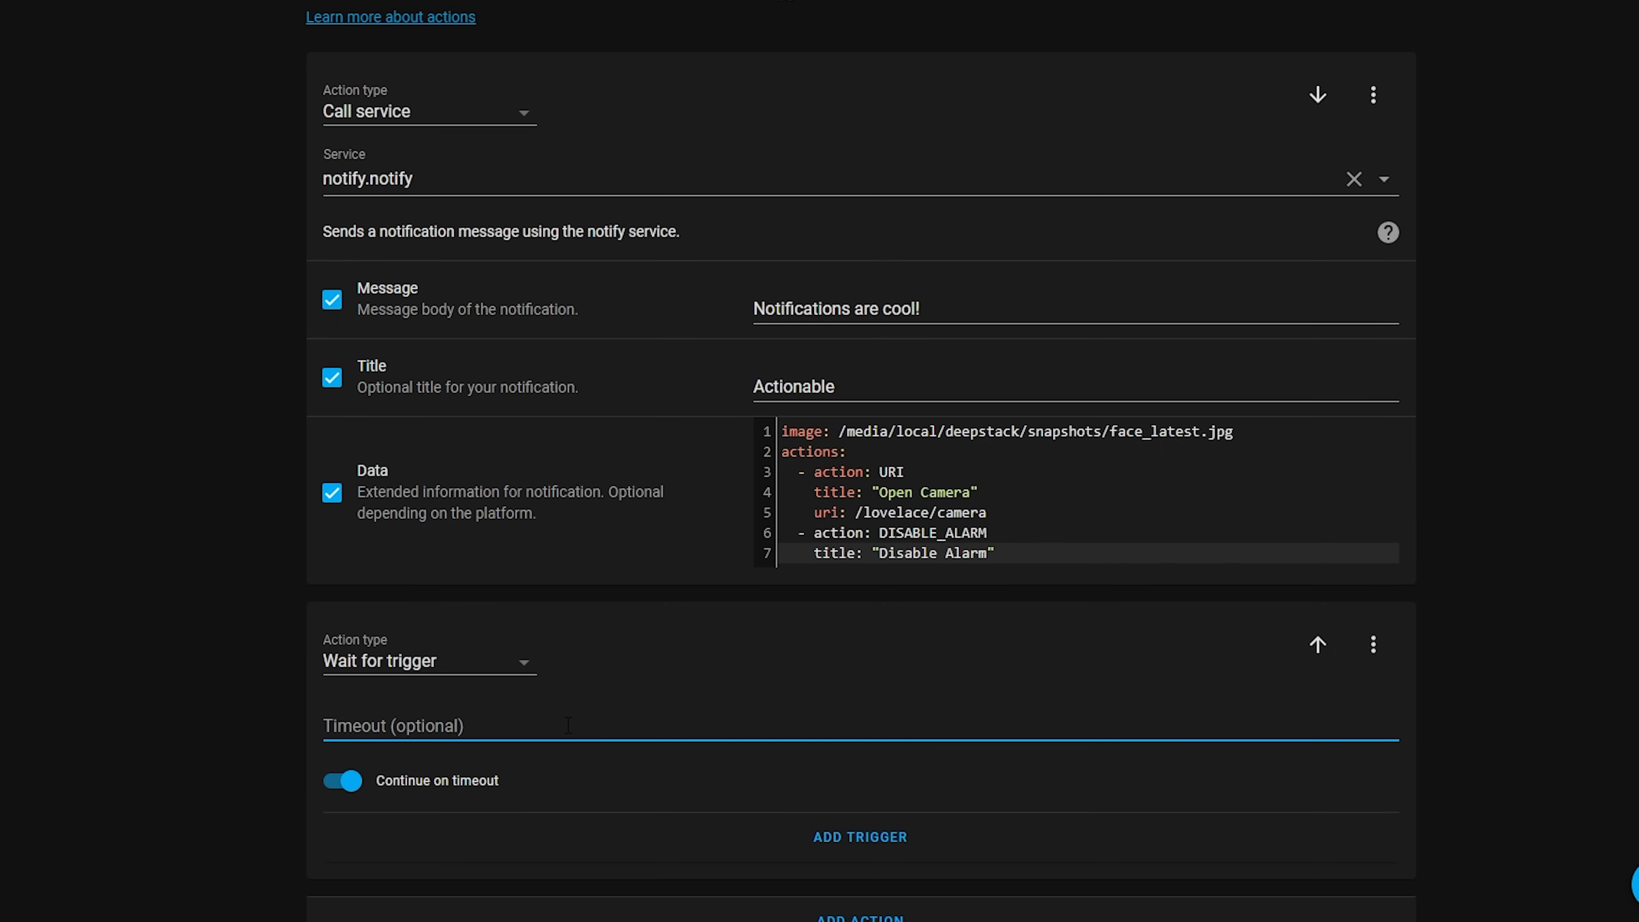
text(00:01:00)
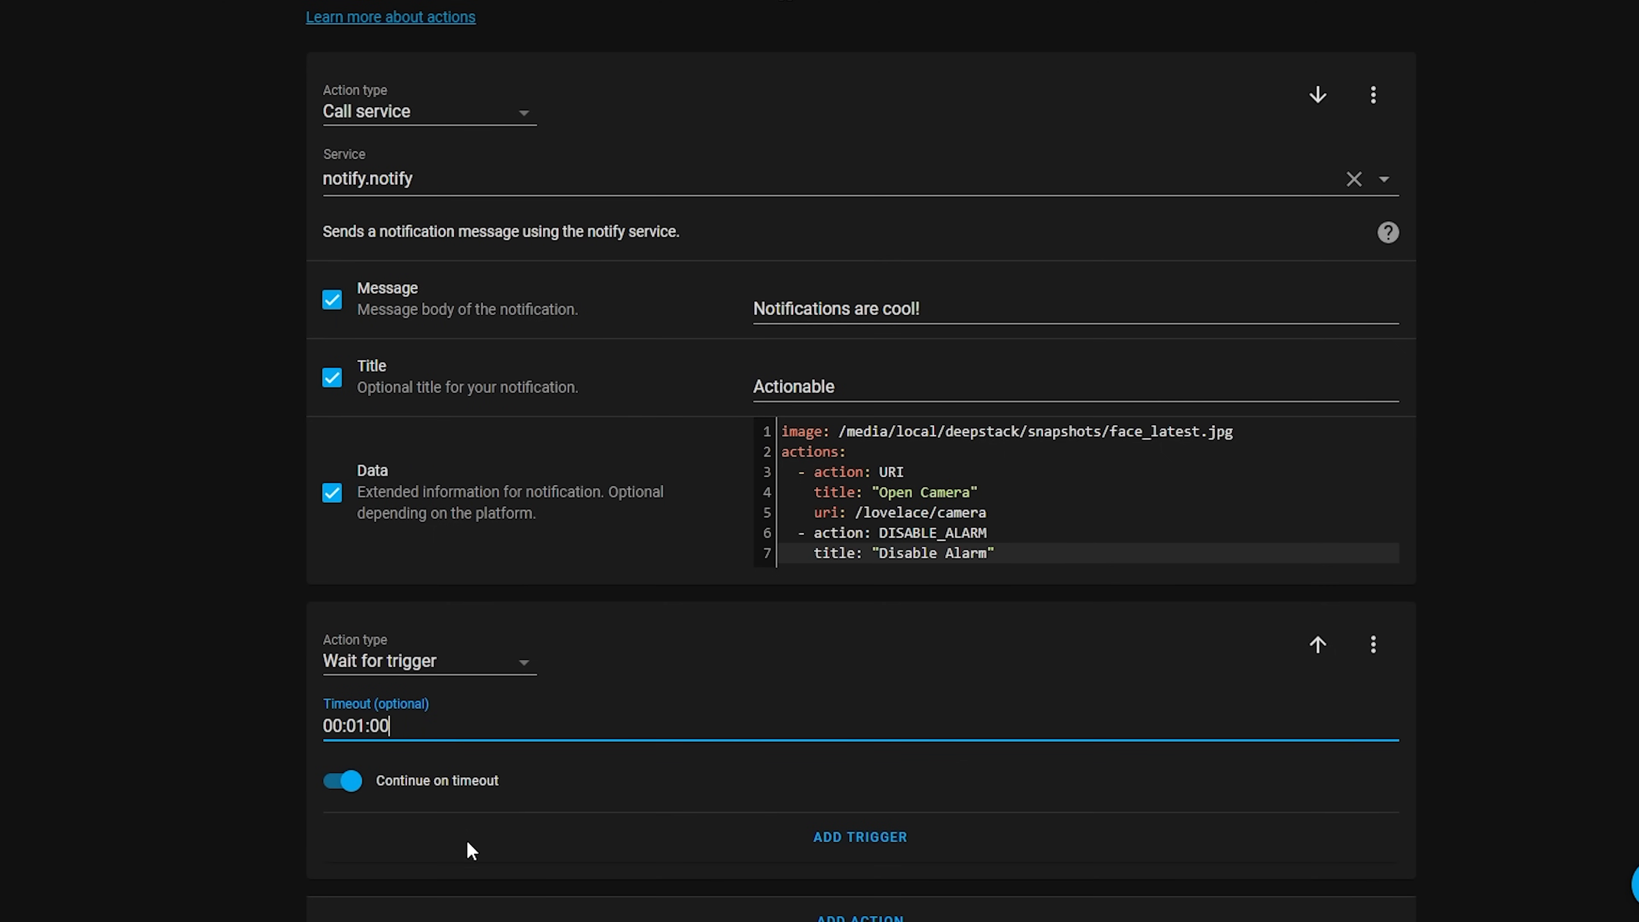
scroll(486, 846, down, 1)
click(342, 738)
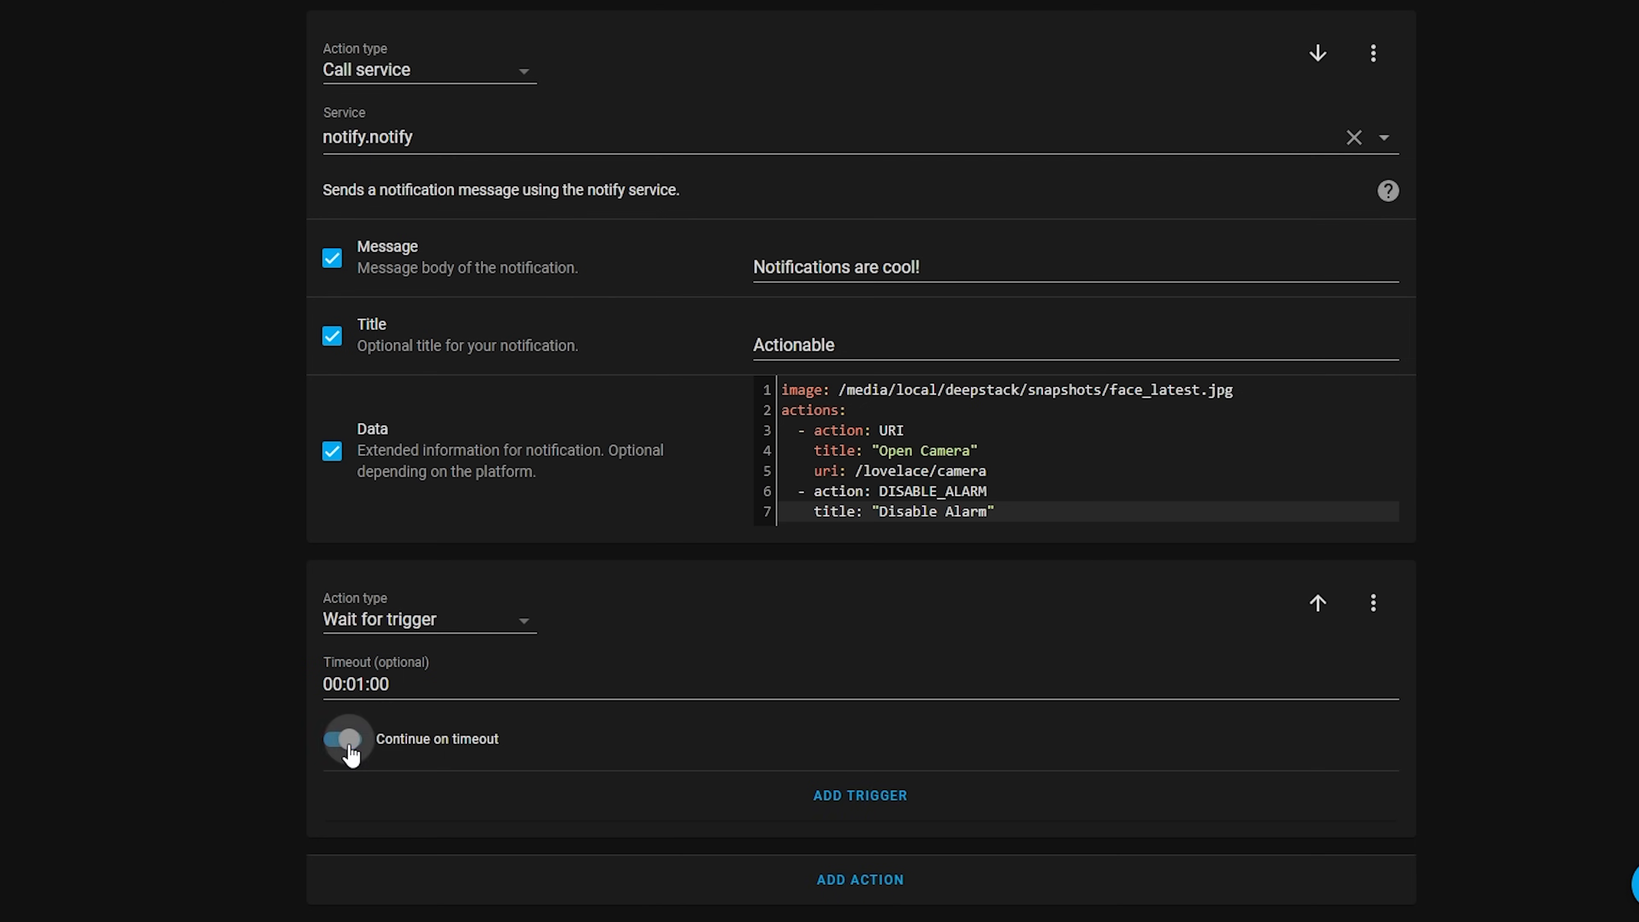
Add an Event trigger to the wait action with event type mobile_app_notification_action and event data "action: DISABLE_ALARM"
click(898, 801)
scroll(896, 797, down, 4)
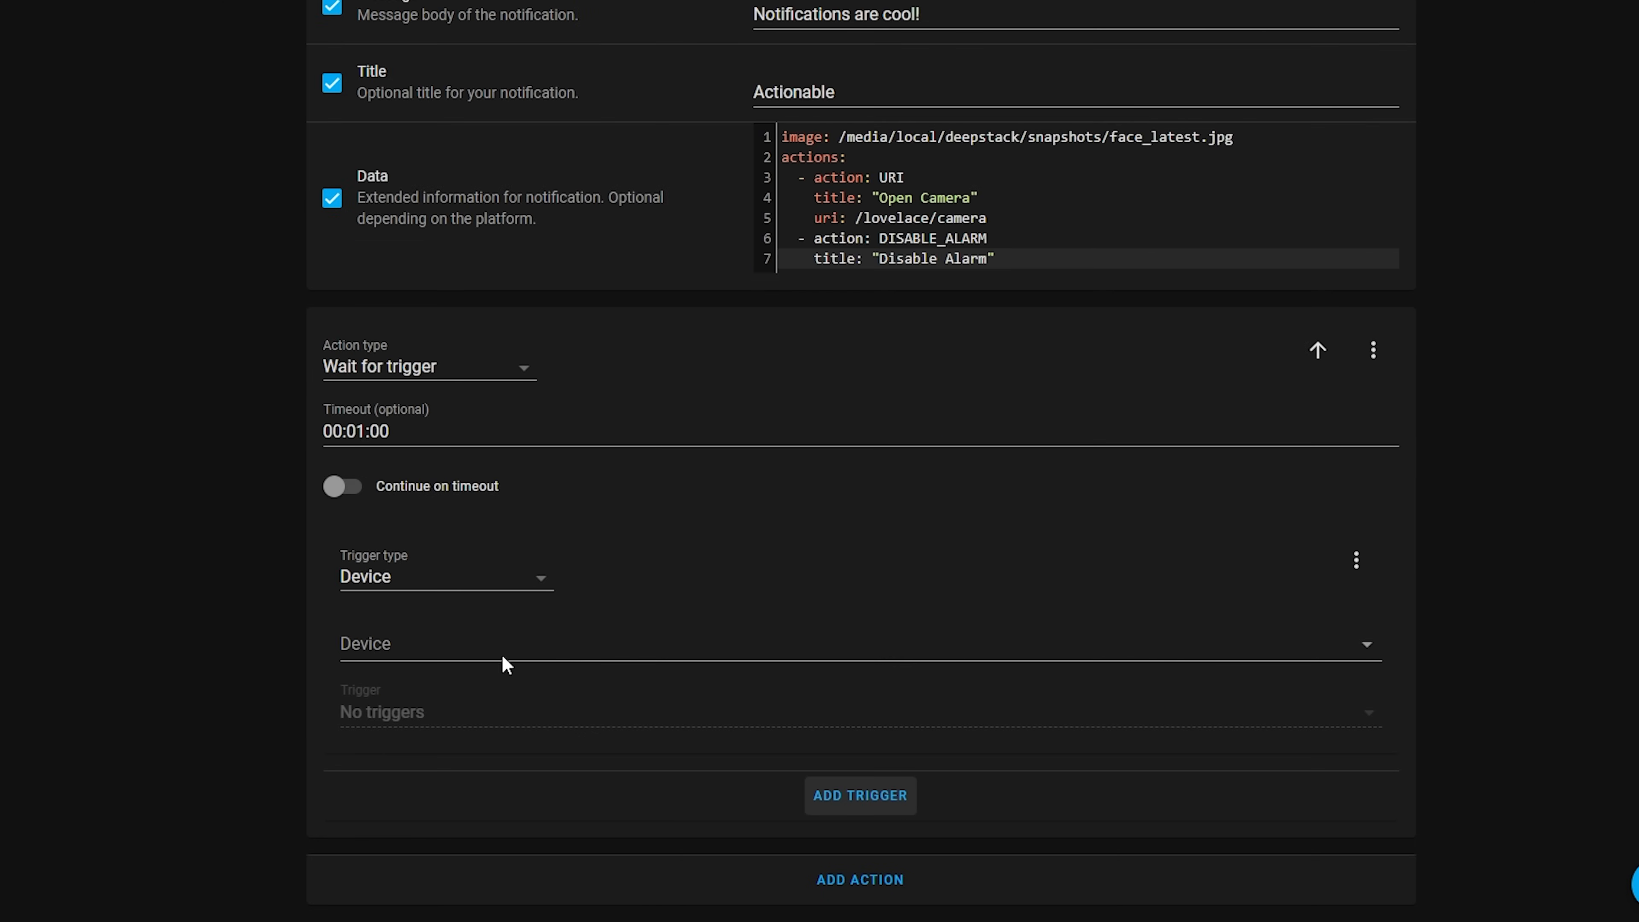
click(421, 574)
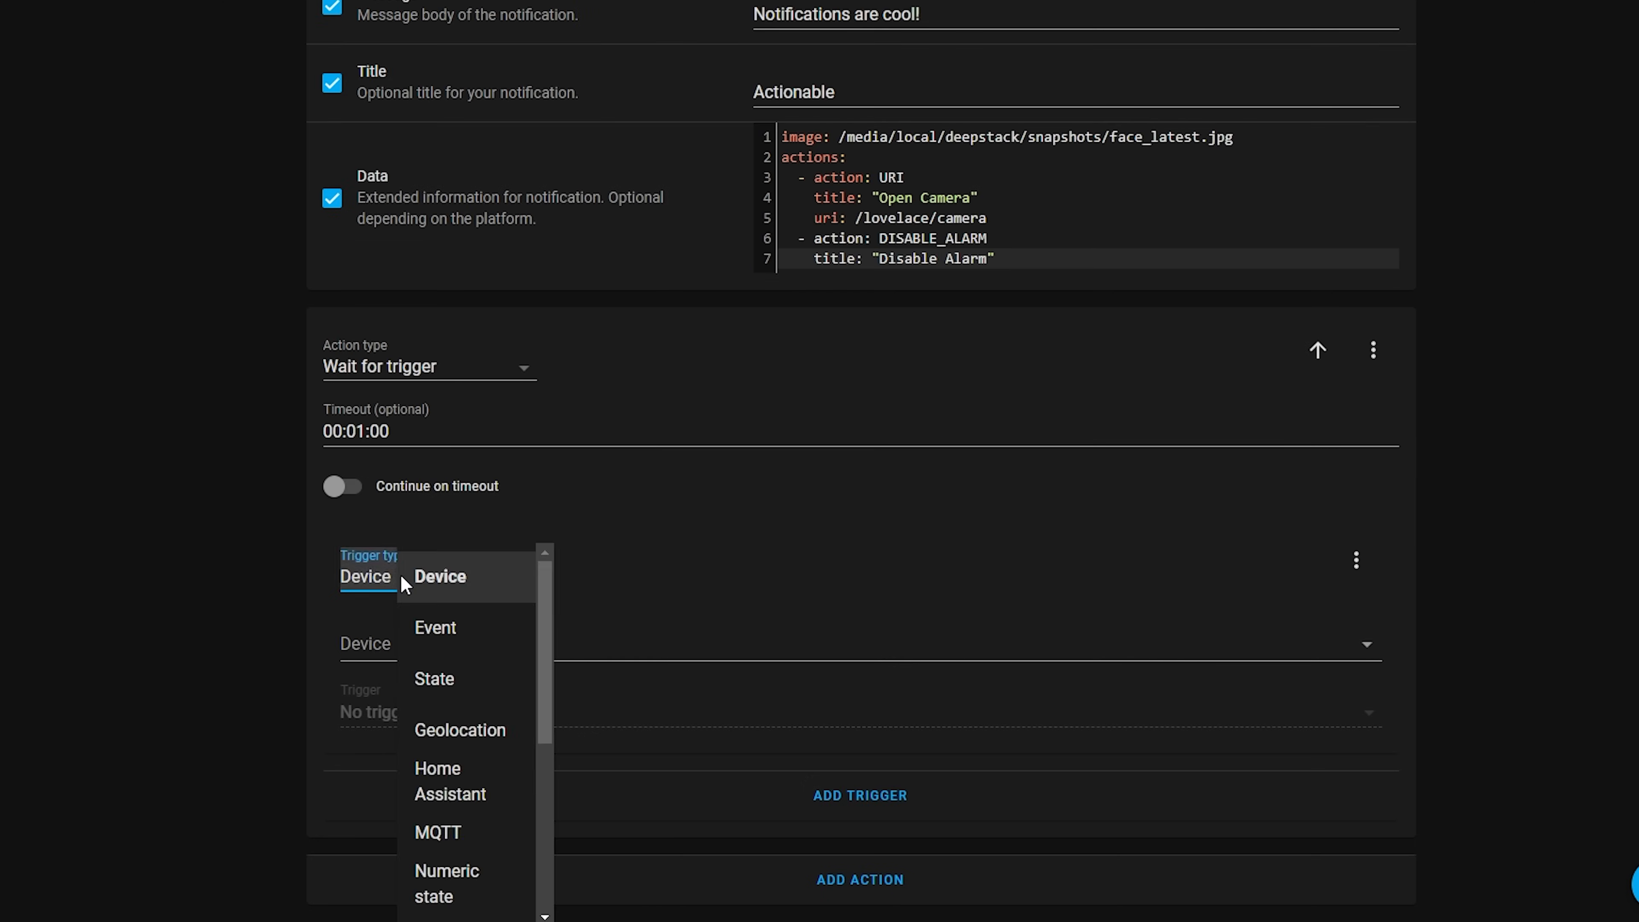
click(478, 630)
click(775, 640)
text(mobile_app_notification_action)
click(540, 736)
text(action: DISABLE_ALARM)
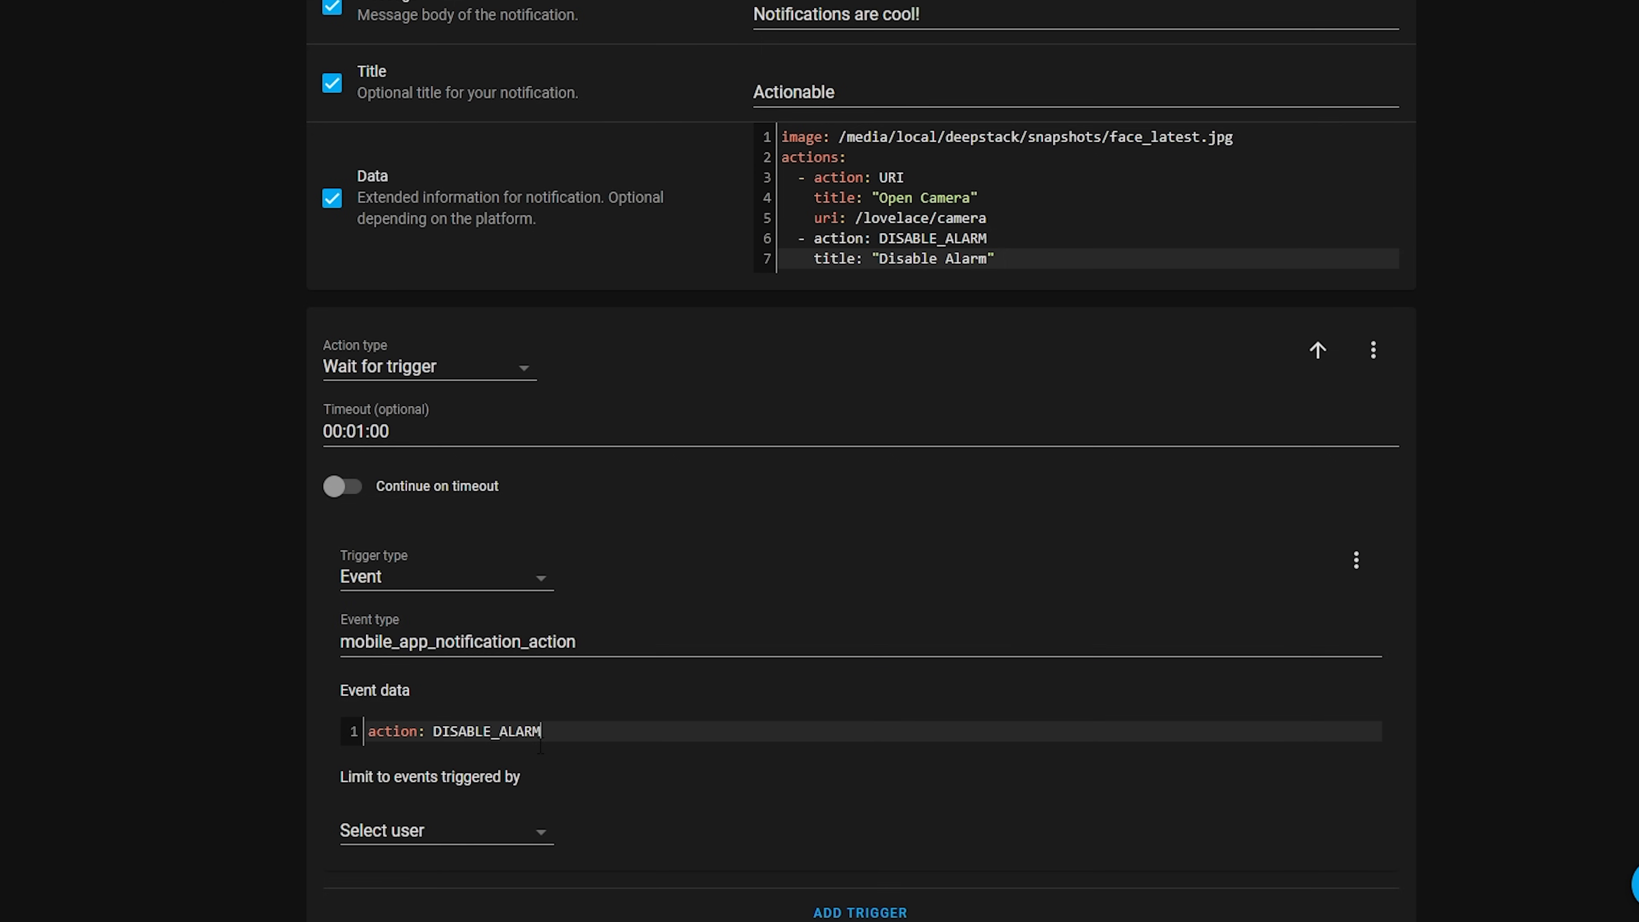
Add a Call service action using Alarm Control Panel: Disarm with the HA Alarm entity as its target
scroll(798, 630, down, 2)
click(881, 881)
scroll(958, 671, down, 4)
click(405, 668)
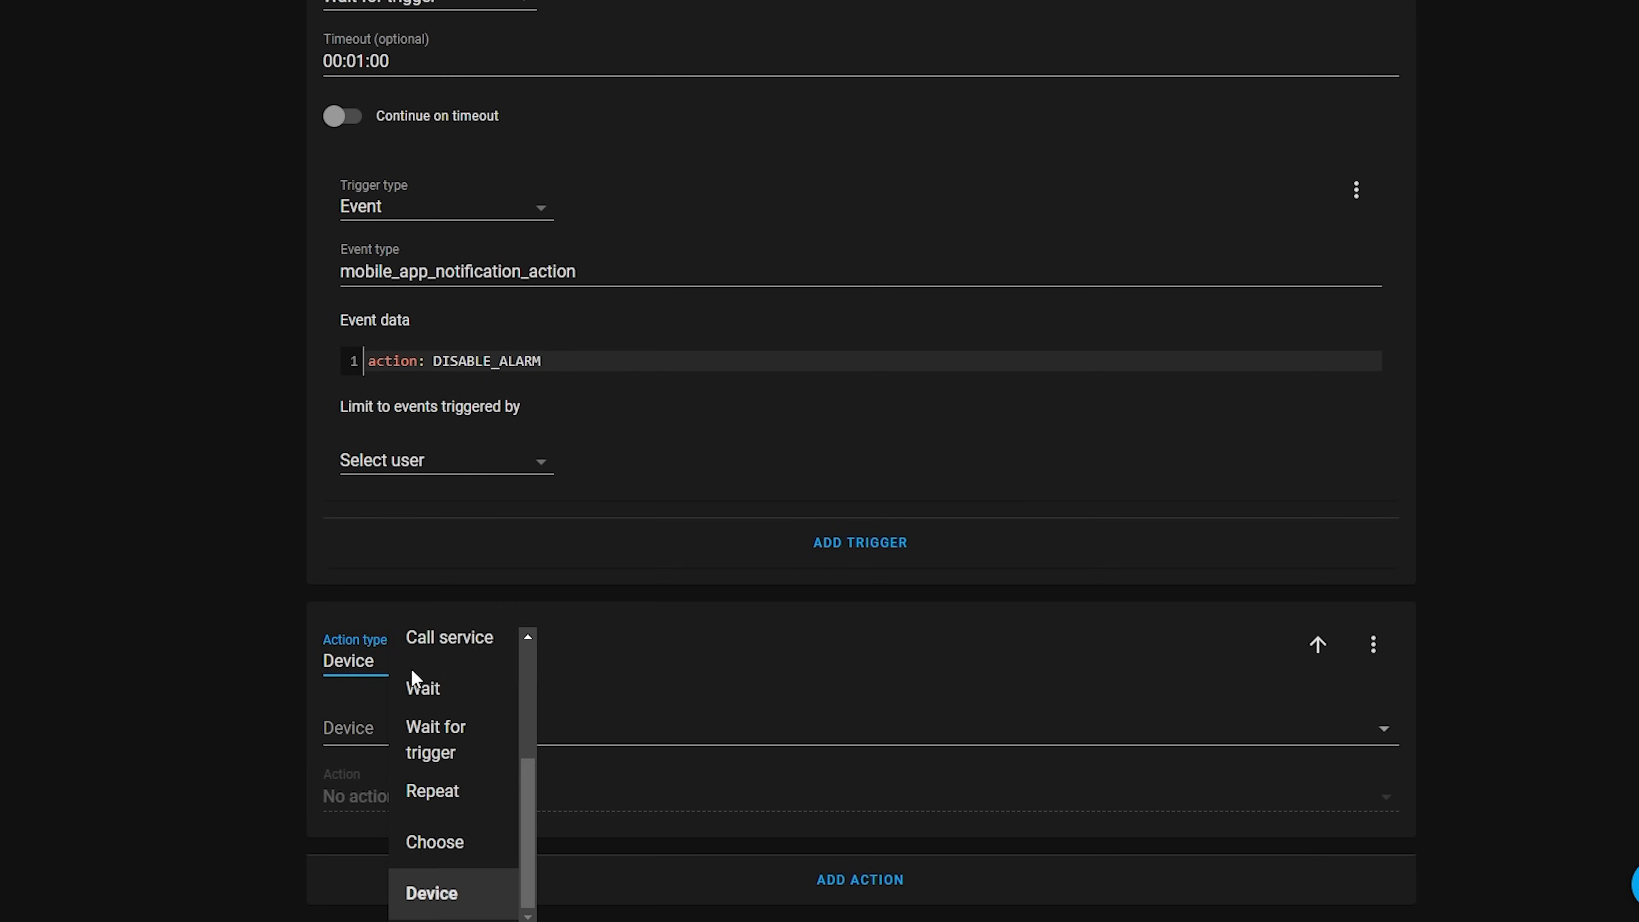
click(474, 635)
click(684, 751)
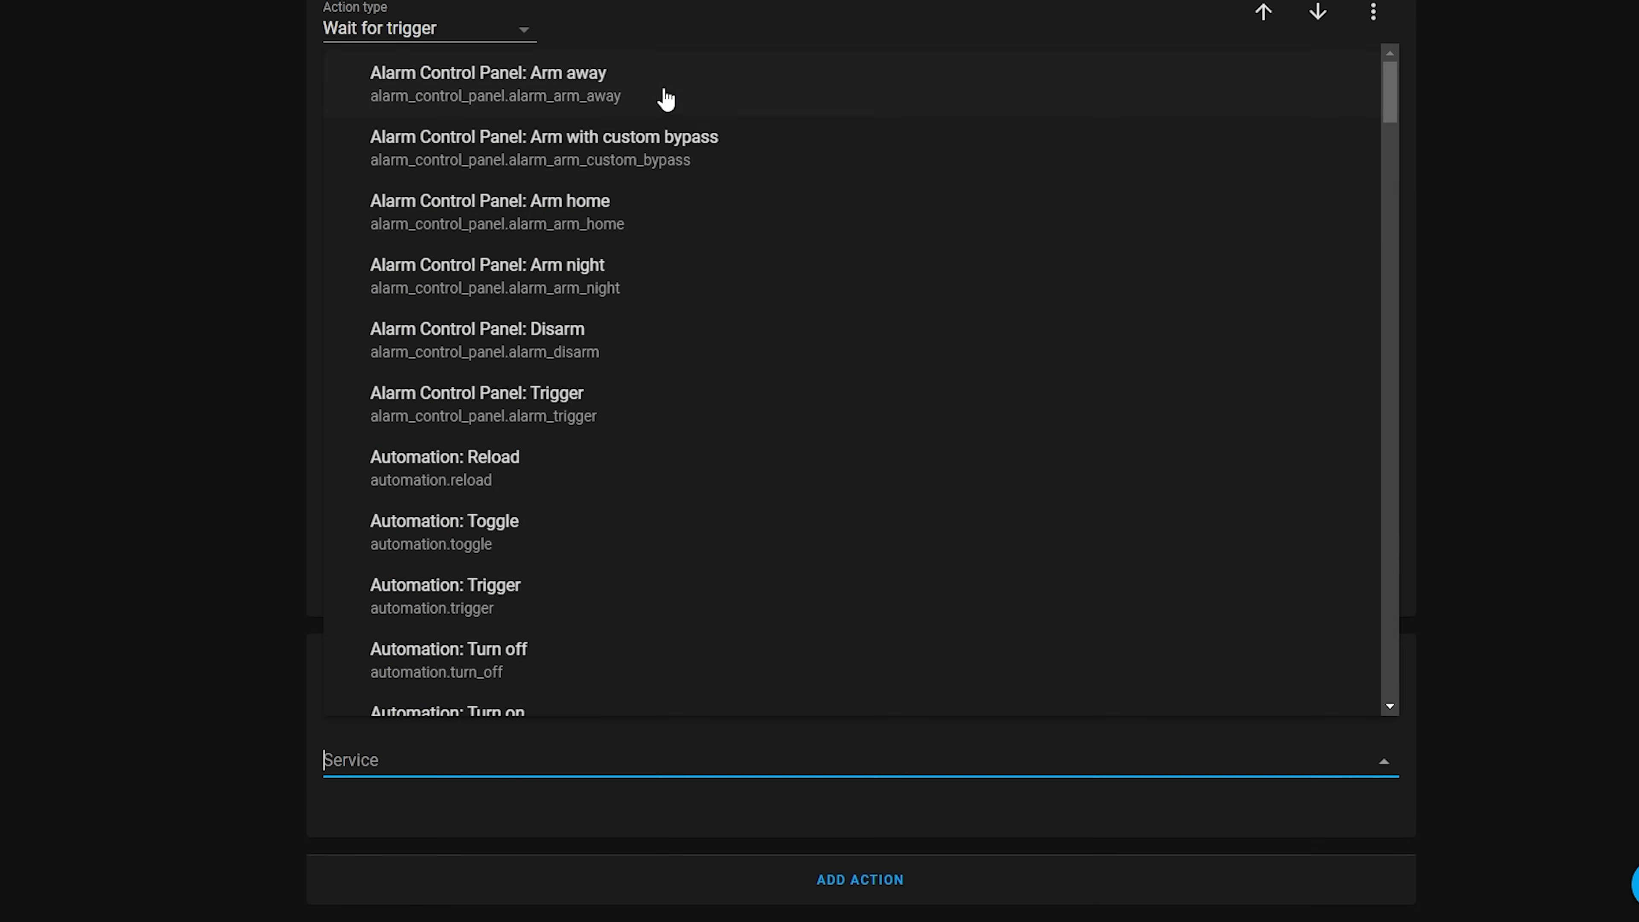
click(561, 343)
scroll(245, 756, down, 3)
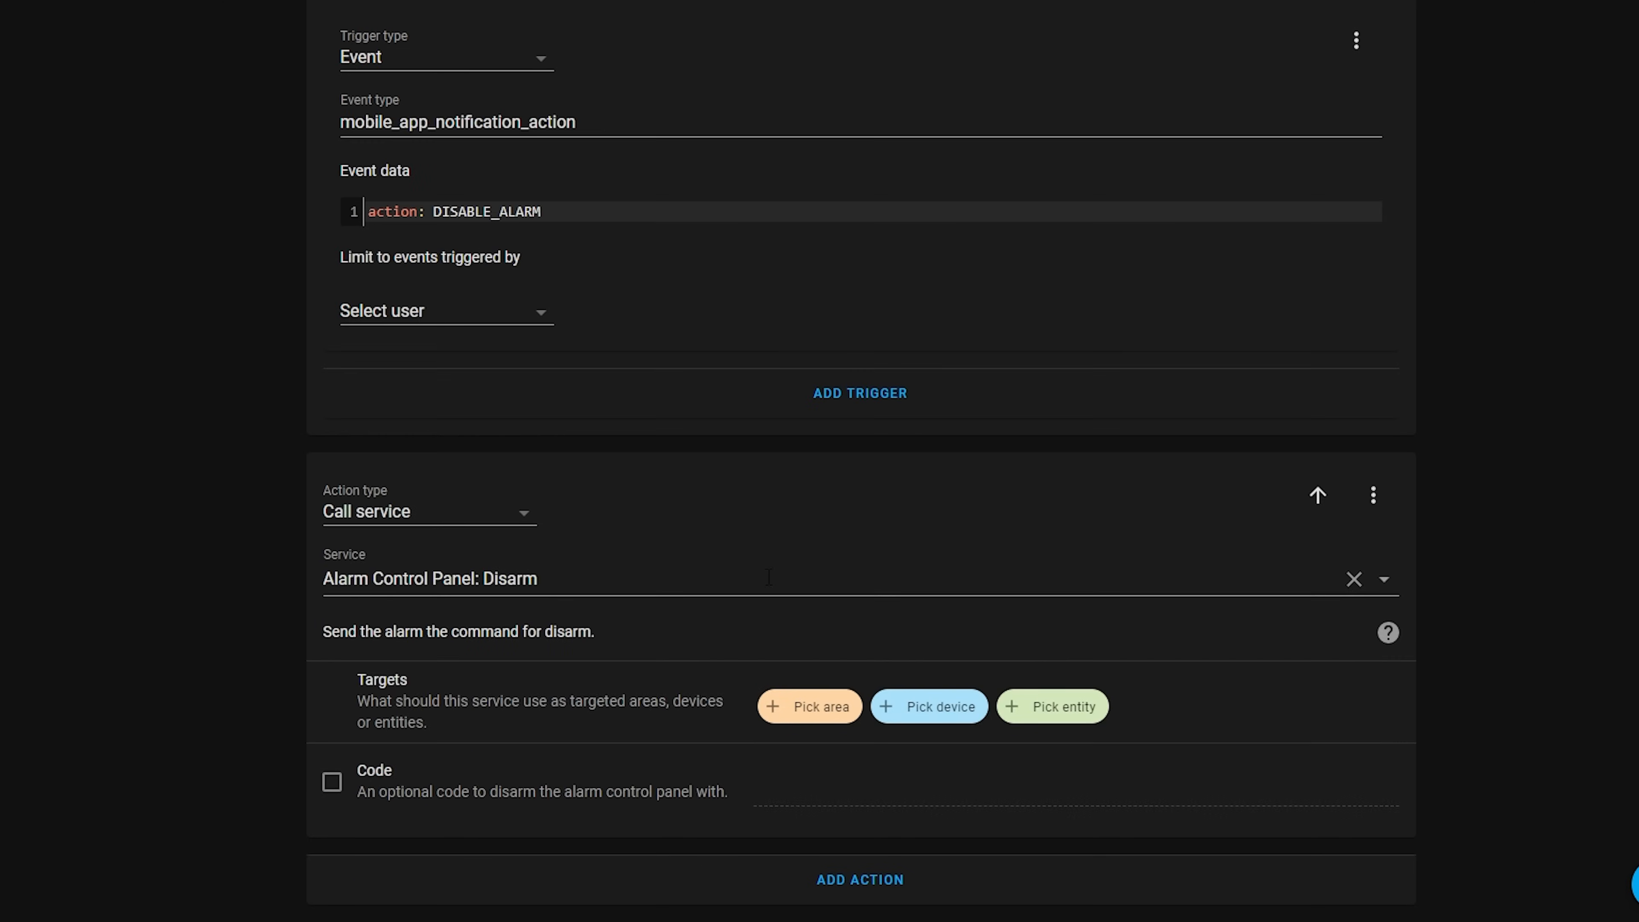
click(1052, 695)
click(948, 647)
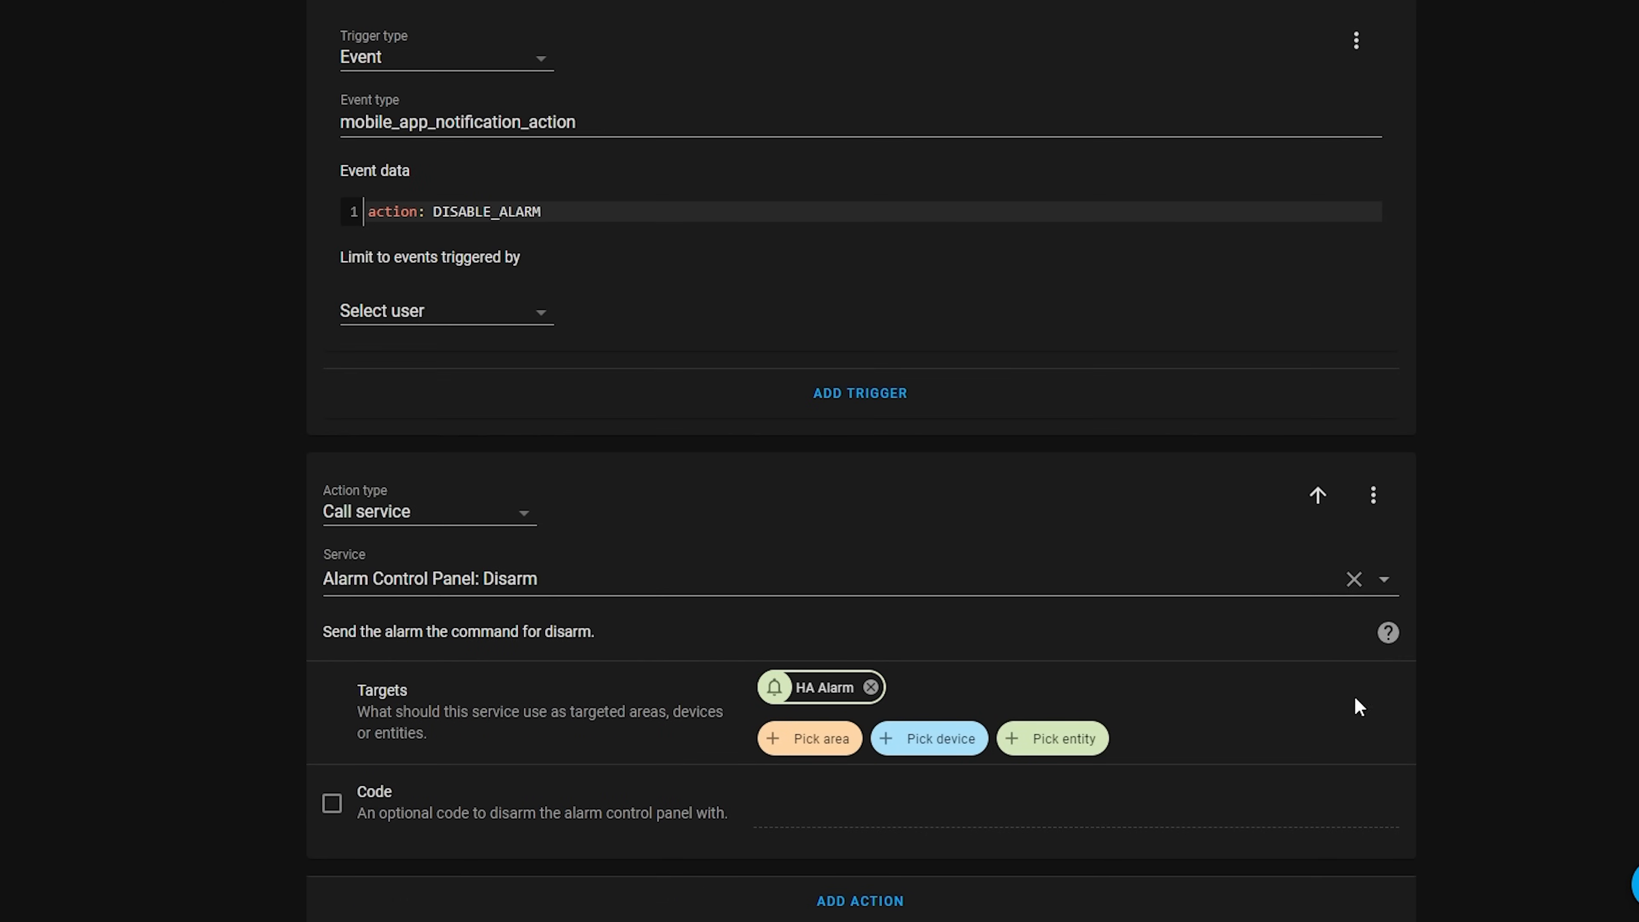
Add another Call service action using the notify.notify service after the disarm action
scroll(1471, 722, down, 1)
click(877, 882)
click(432, 663)
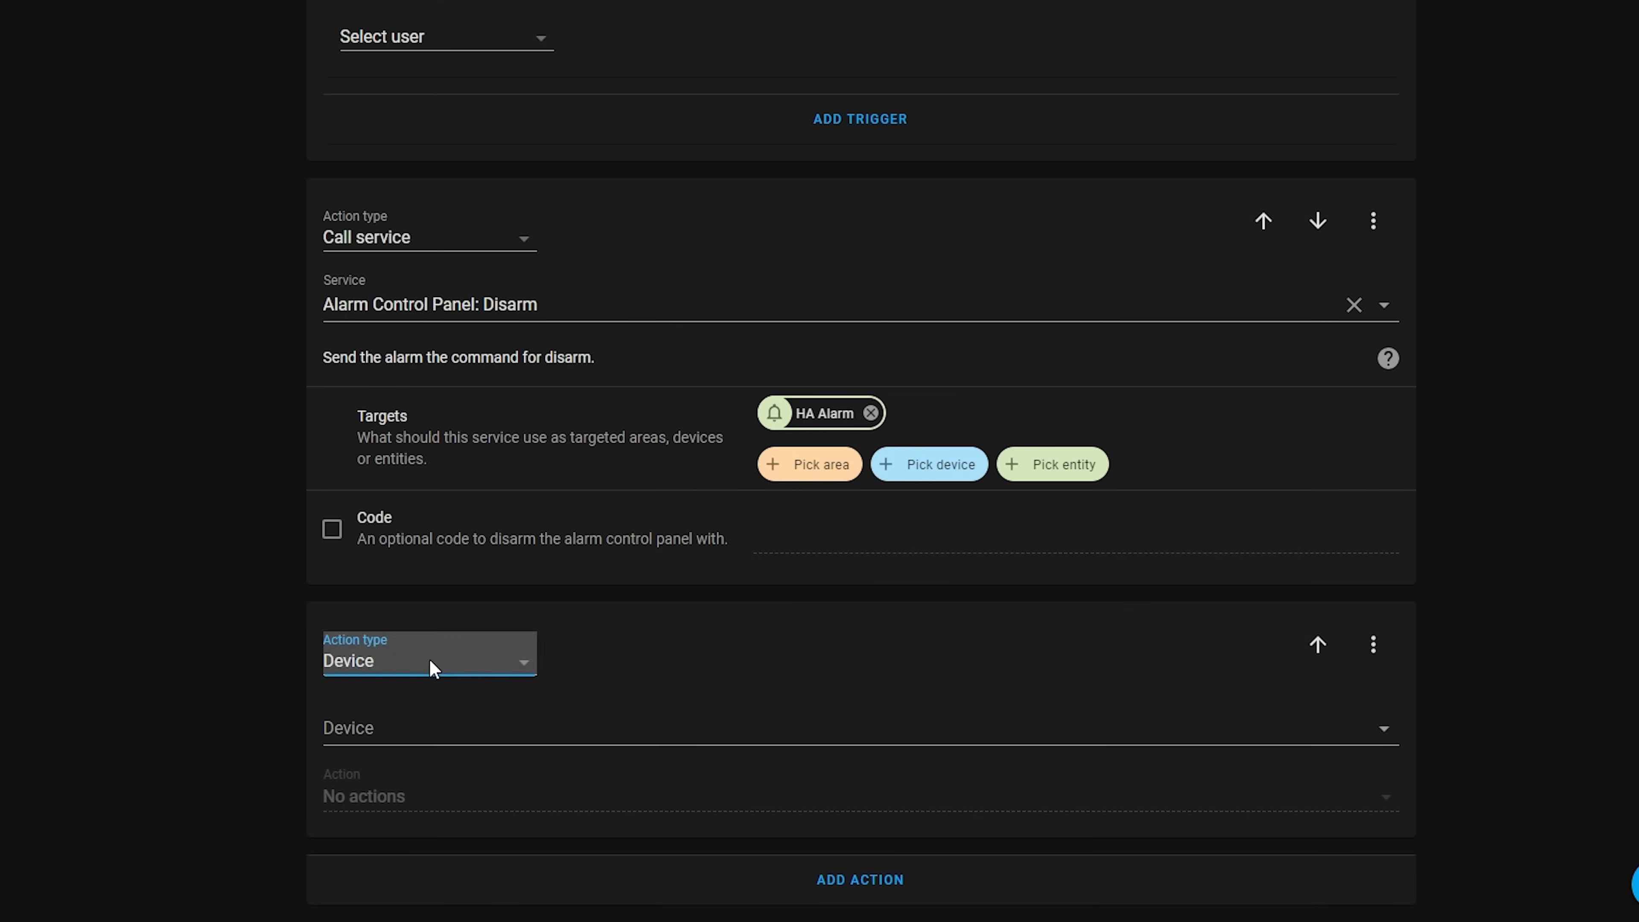
click(455, 643)
click(495, 763)
text(notify)
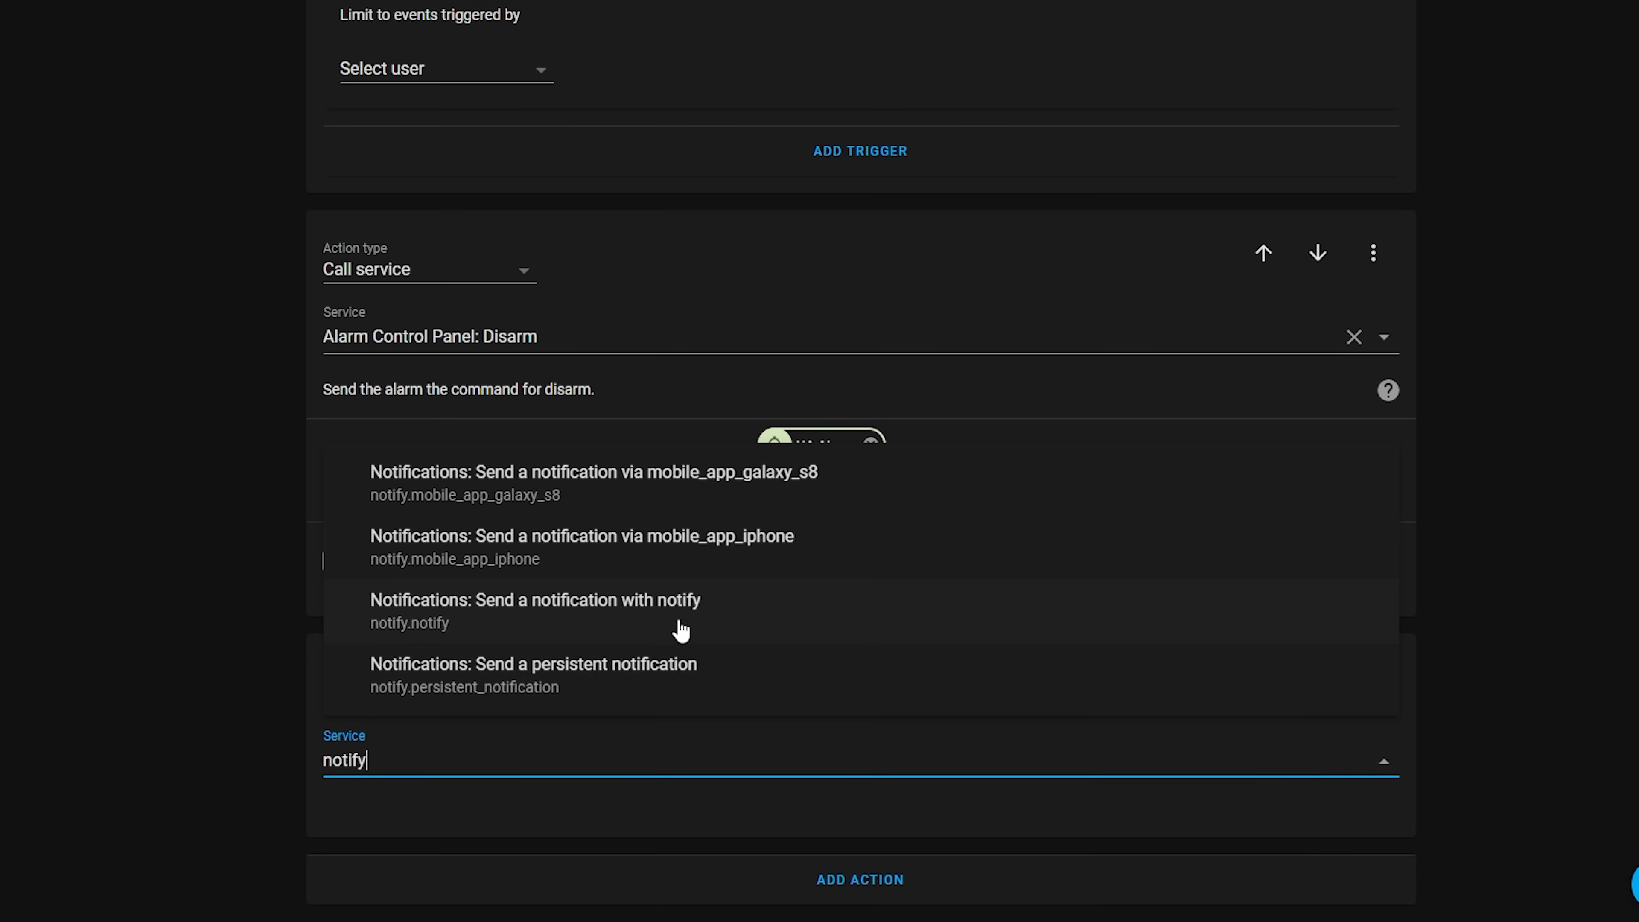
click(713, 625)
scroll(242, 805, down, 4)
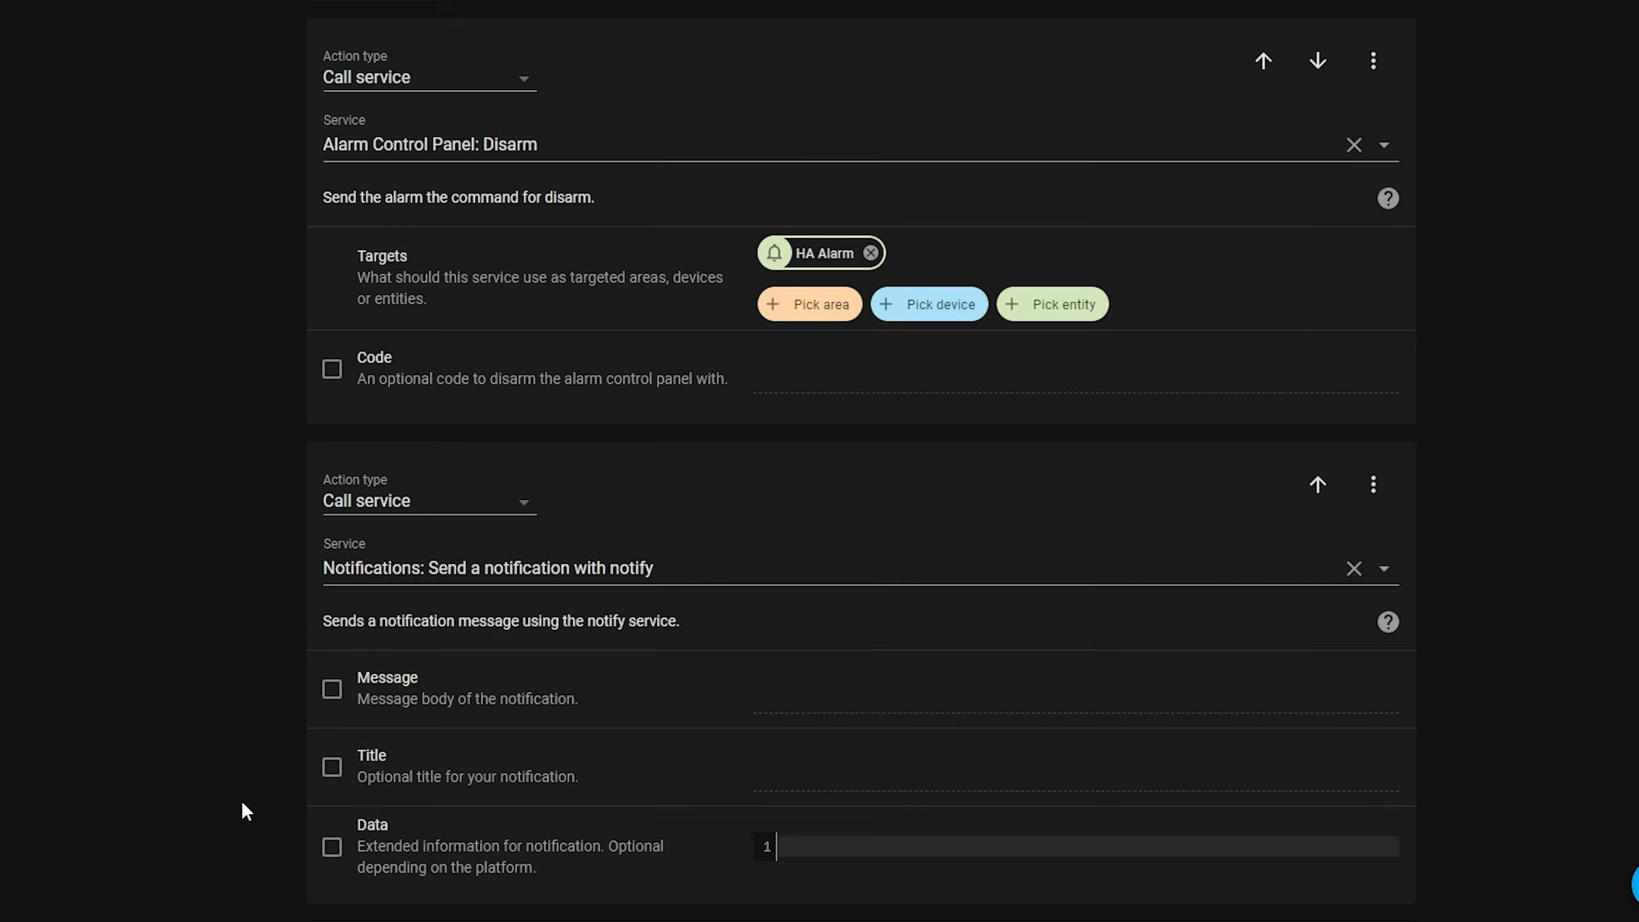
Enable the new notification's message and title, entering "Alarm was disabled! Cool right" and "Alarm notification"
click(331, 622)
click(834, 629)
text(Alarm was disabled! Cool right!?)
click(878, 714)
click(332, 700)
click(870, 704)
text(Alarm notification)
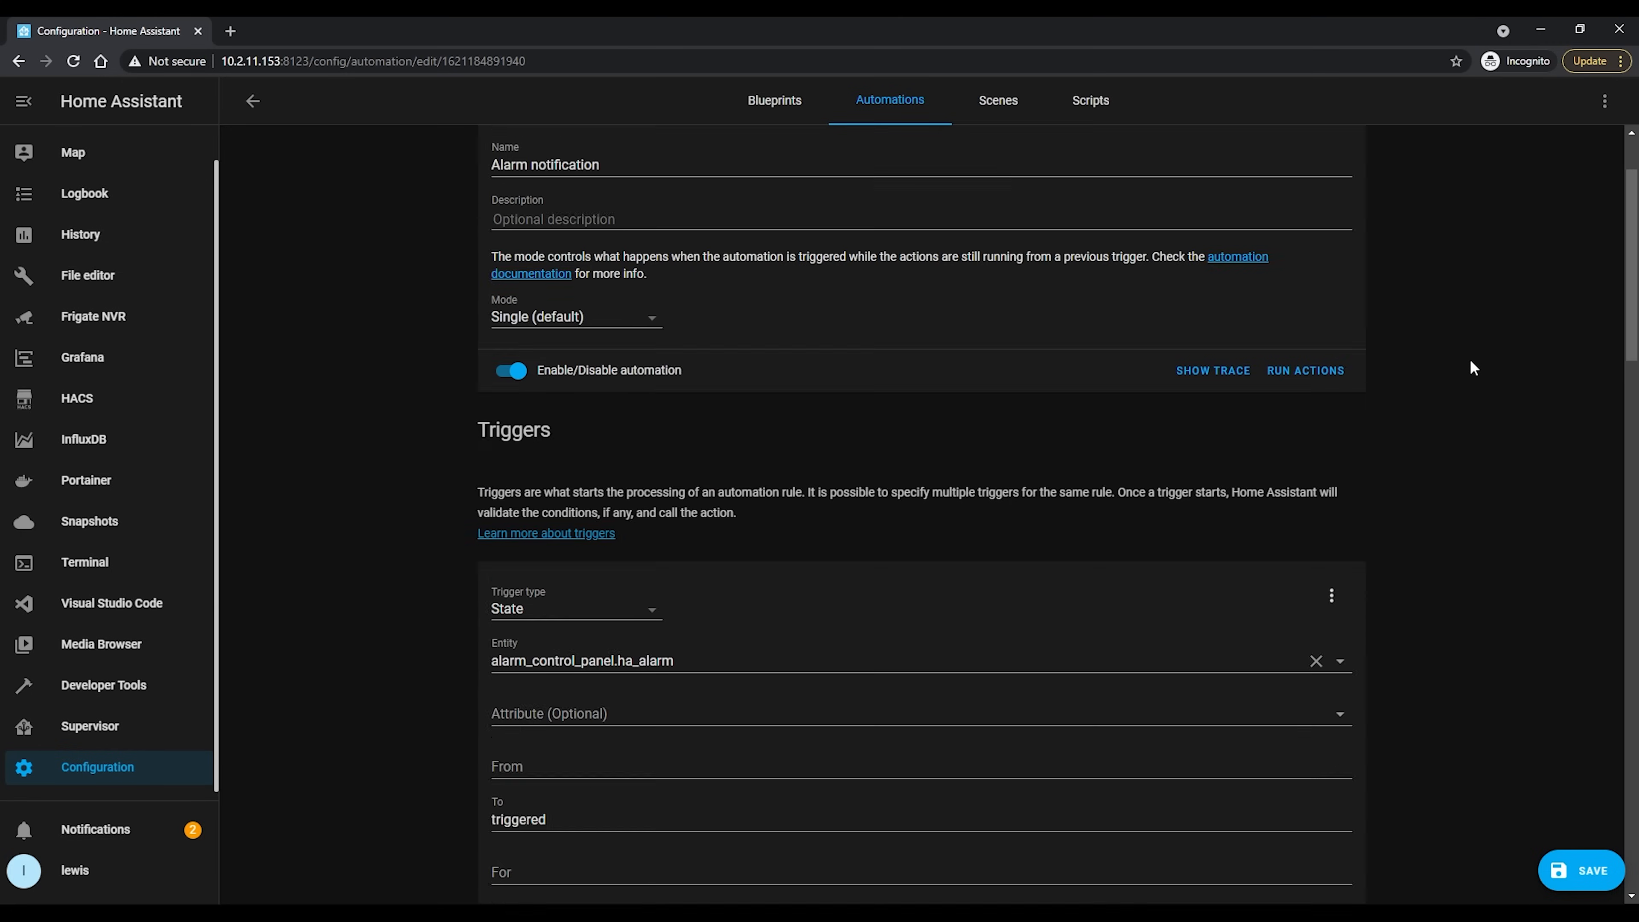
Insert an entity_id line for a camera between the image and actions lines of the first notification's data
scroll(1472, 367, down, 8)
scroll(1472, 368, down, 5)
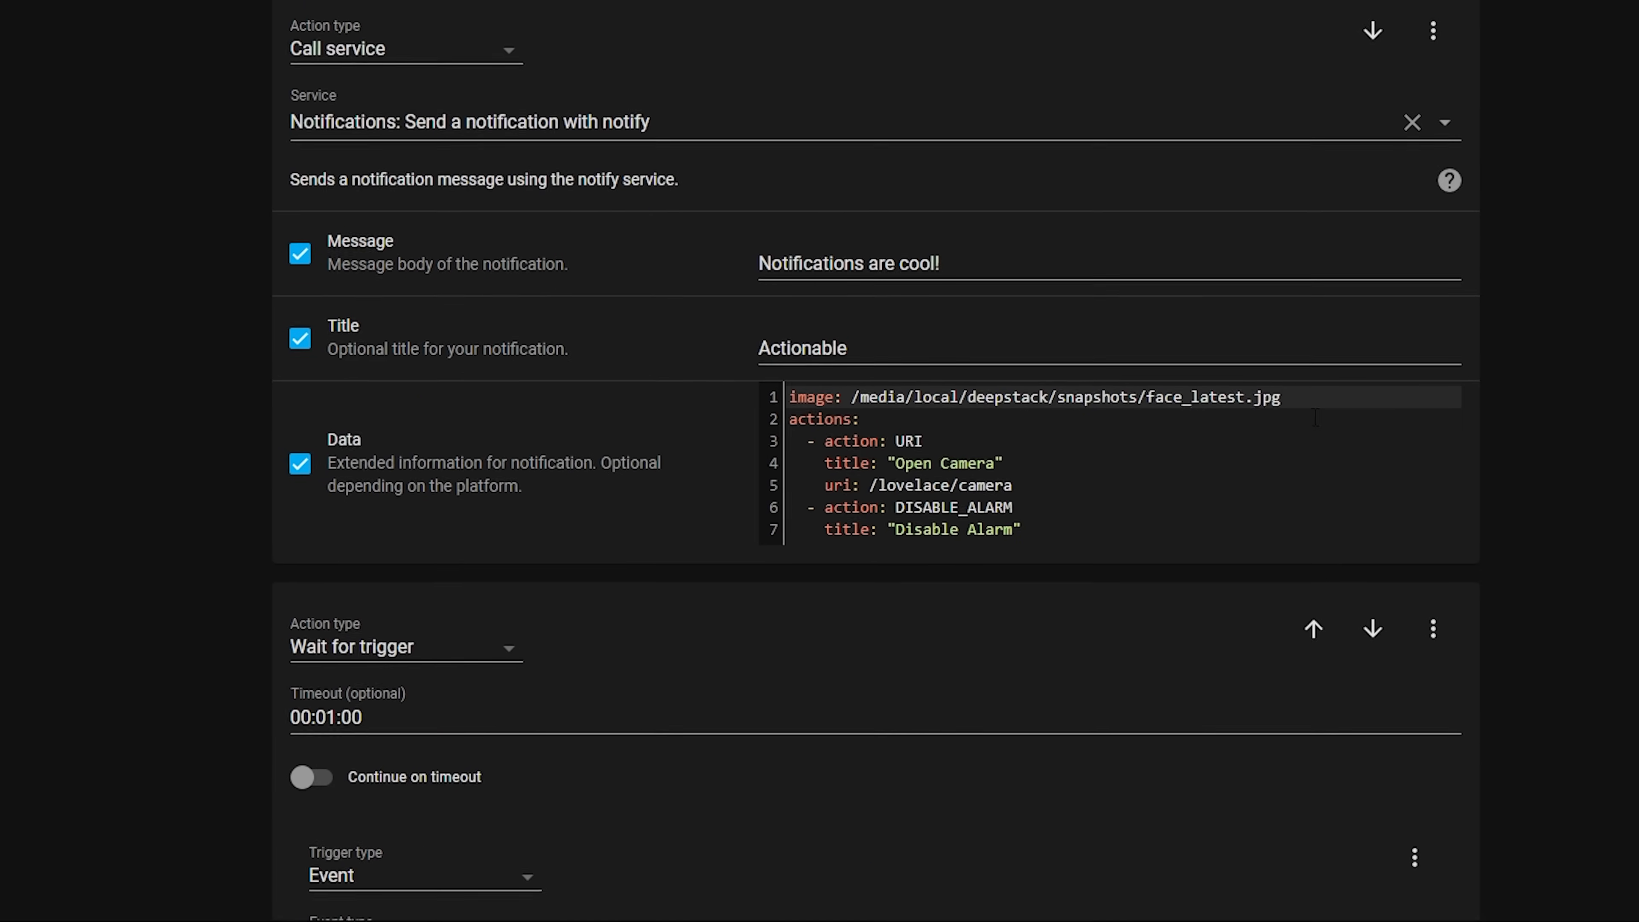
key(Return)
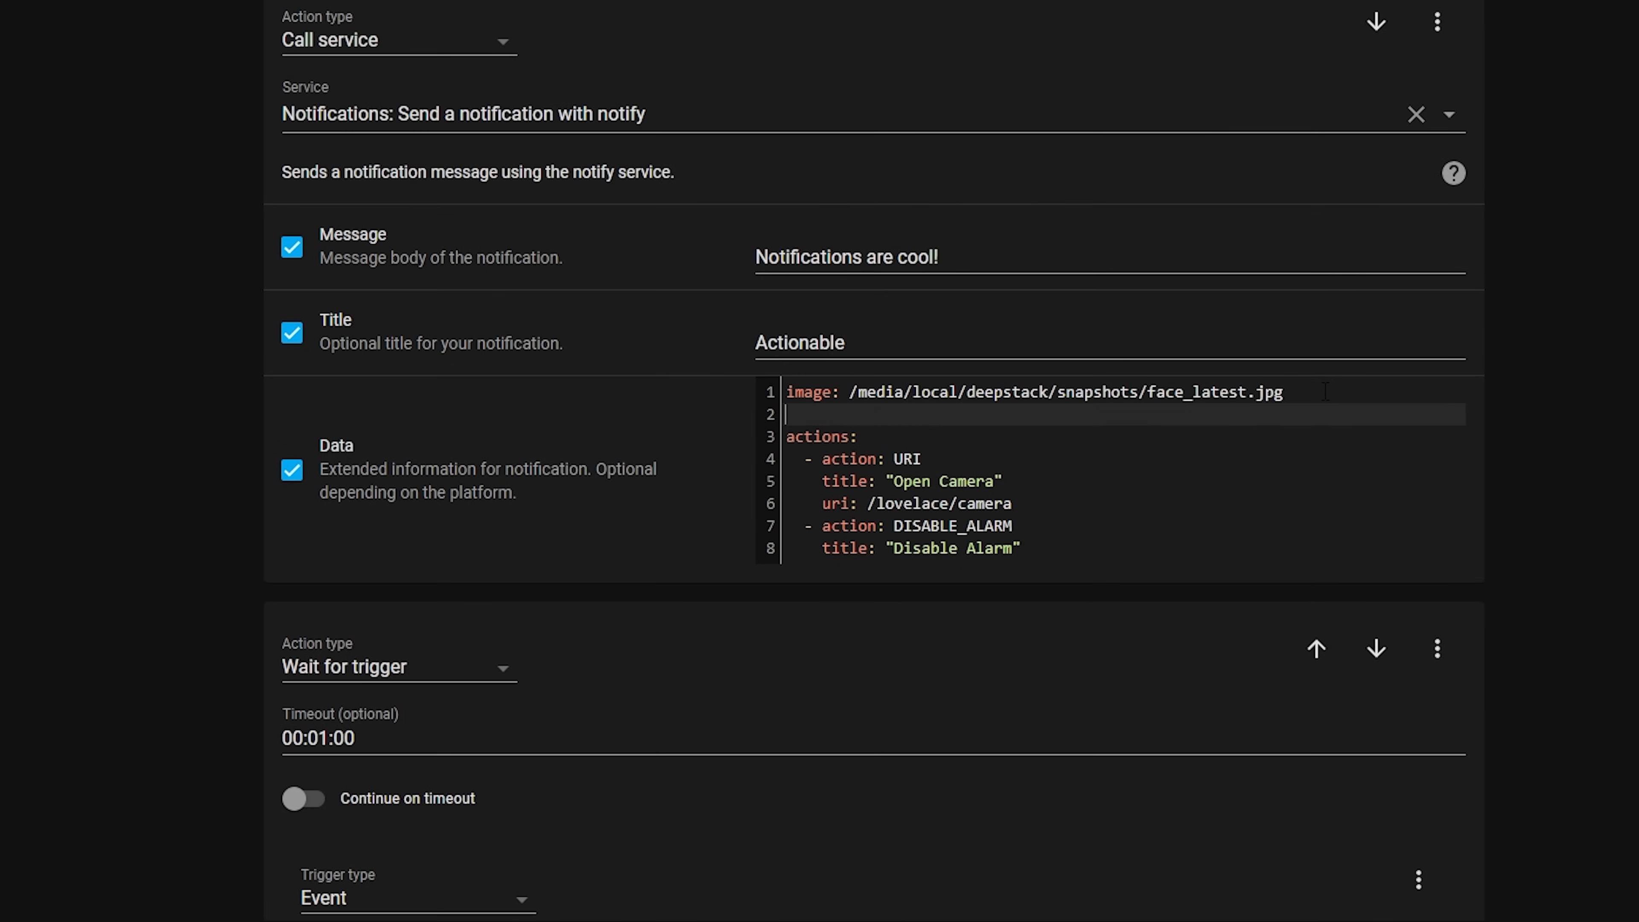
text(entity_id: camera)
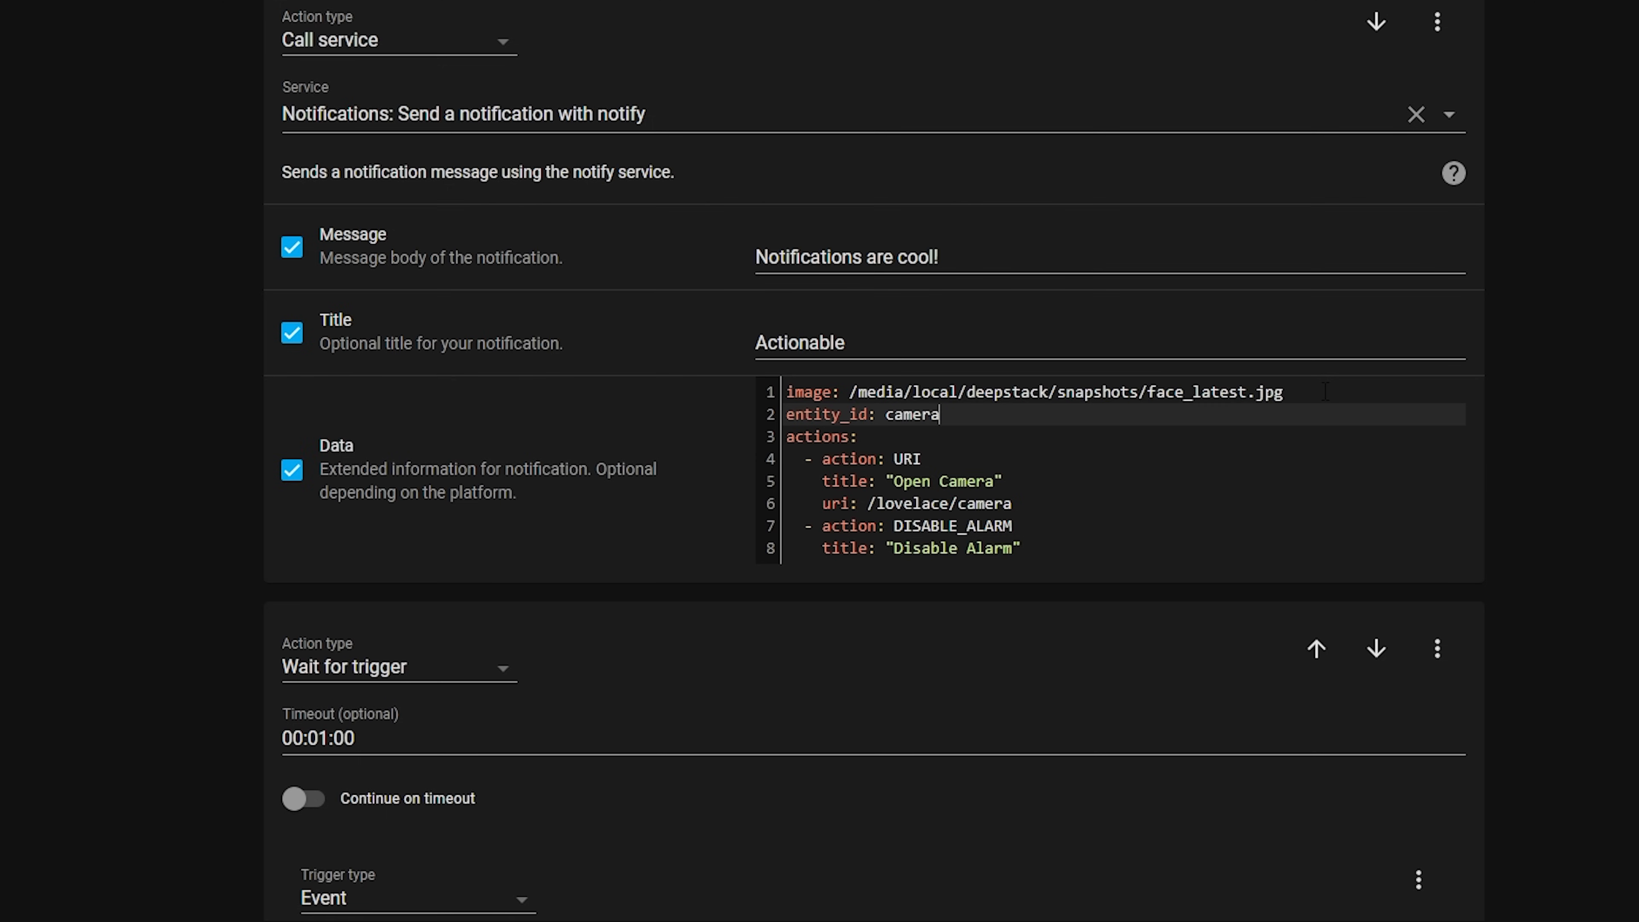